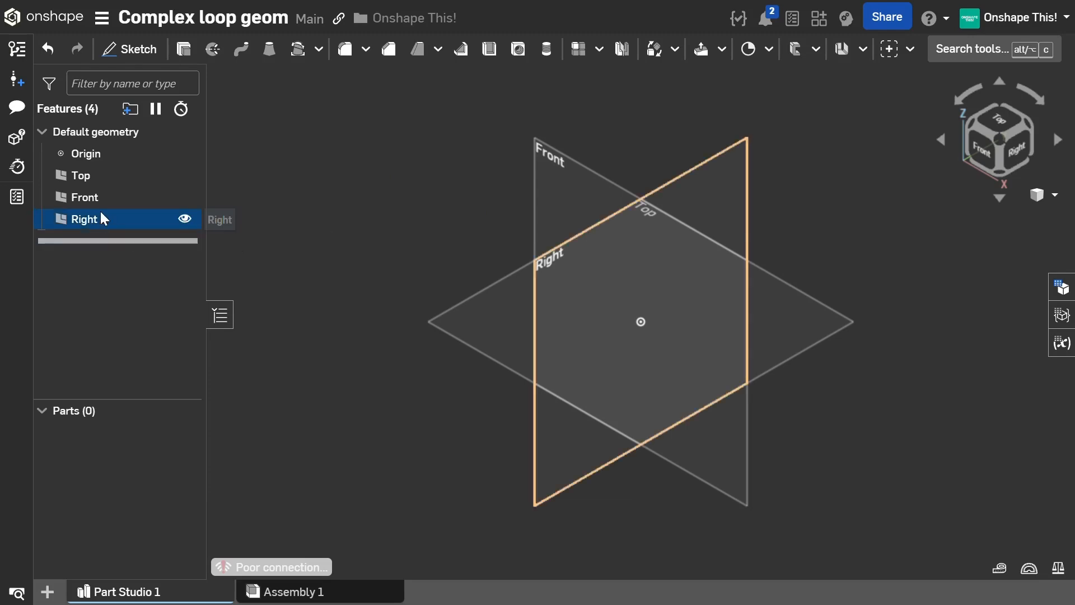
- Hide the Front and Top default planes, keeping only the Right plane displayed
left_click(184, 198)
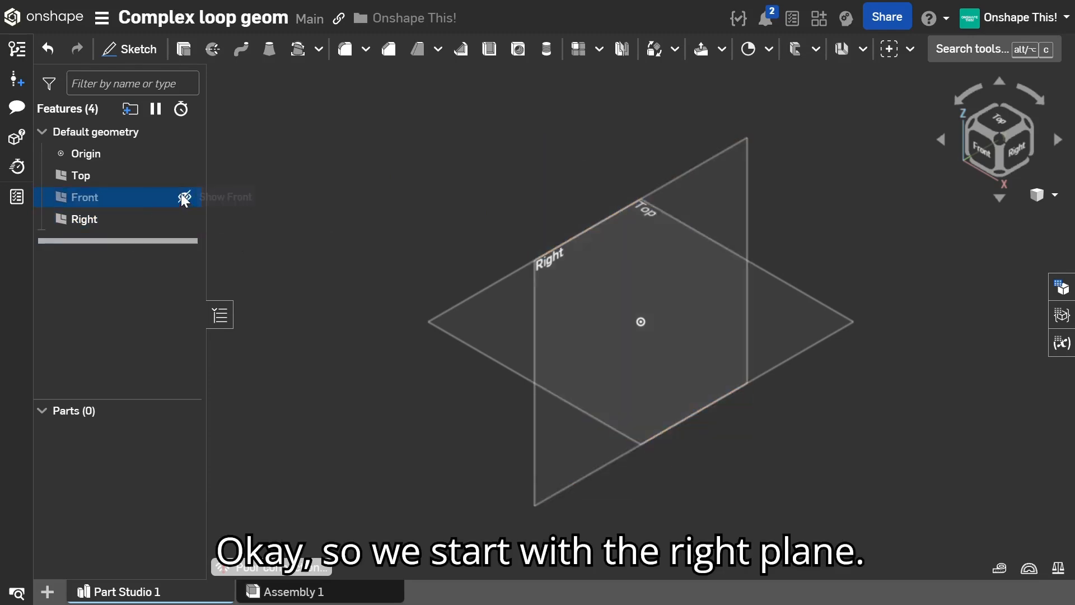
left_click(184, 175)
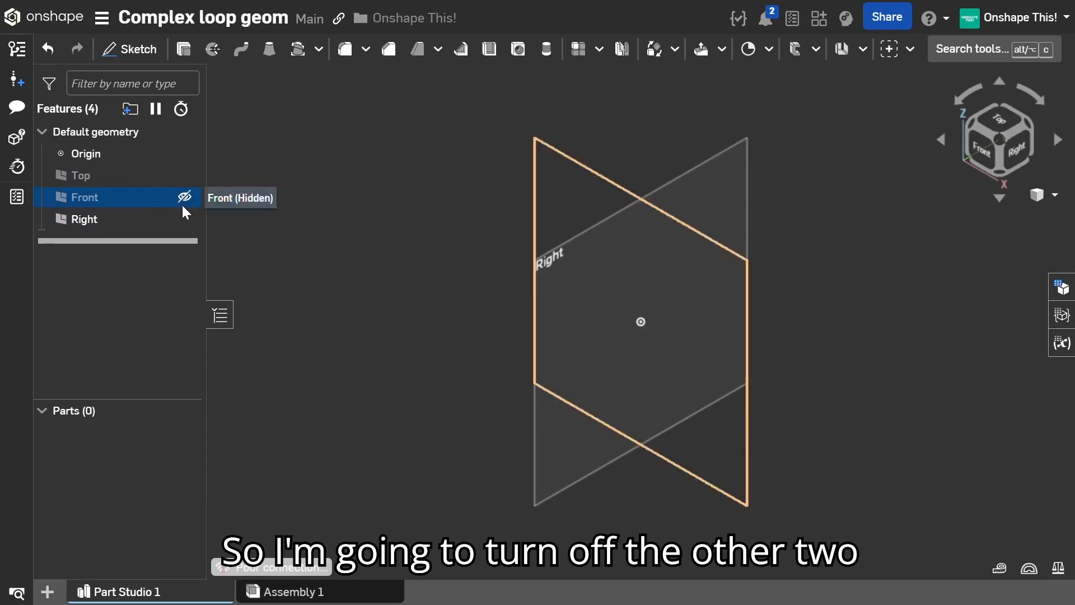
scroll(452, 202, "down", 3)
right_click_drag(452, 203, 456, 261)
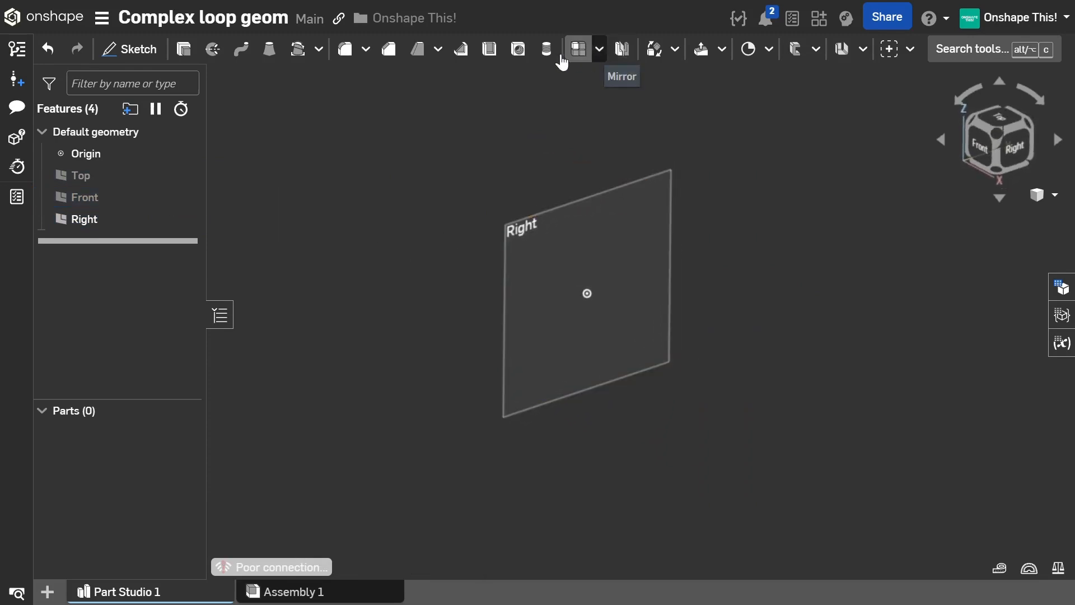
- Create a plane offset 60 mm from the Right plane
left_click(770, 49)
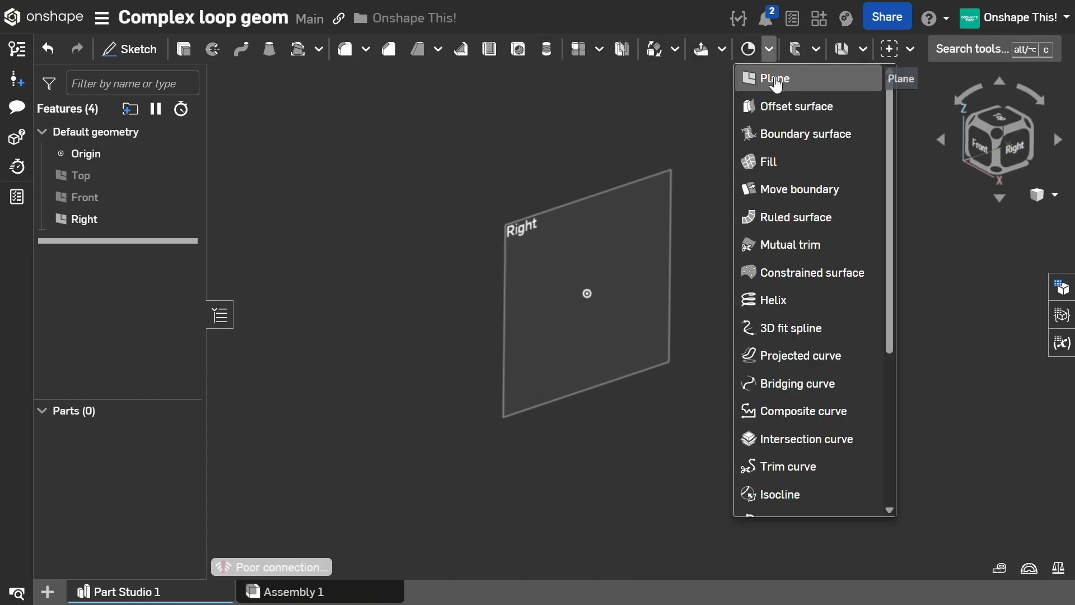
left_click(775, 77)
left_click(581, 217)
right_click_drag(533, 171, 536, 170)
left_click(371, 172)
type("60")
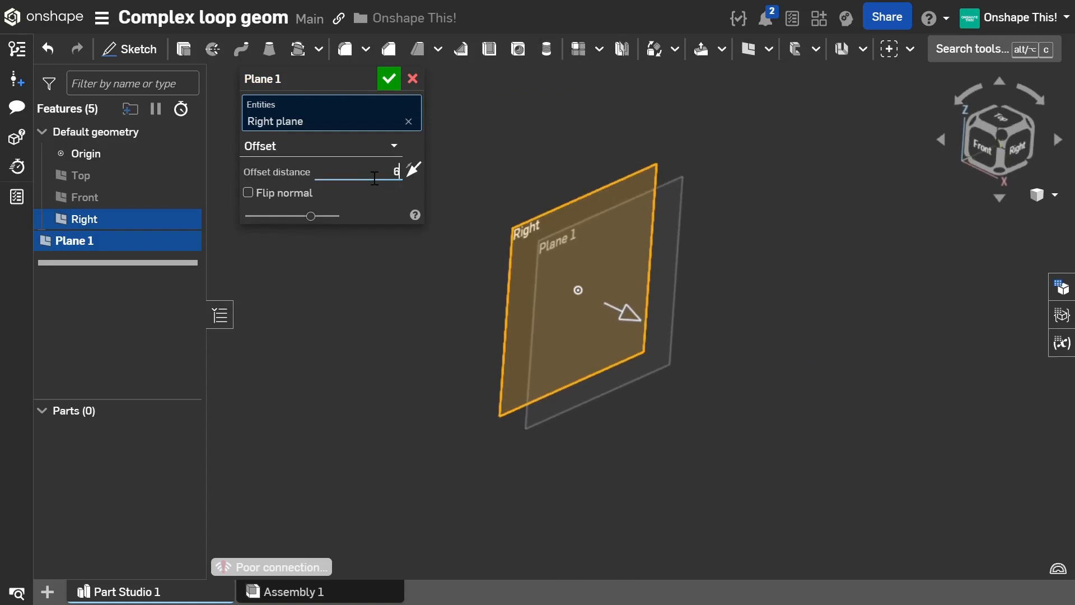
key("Return")
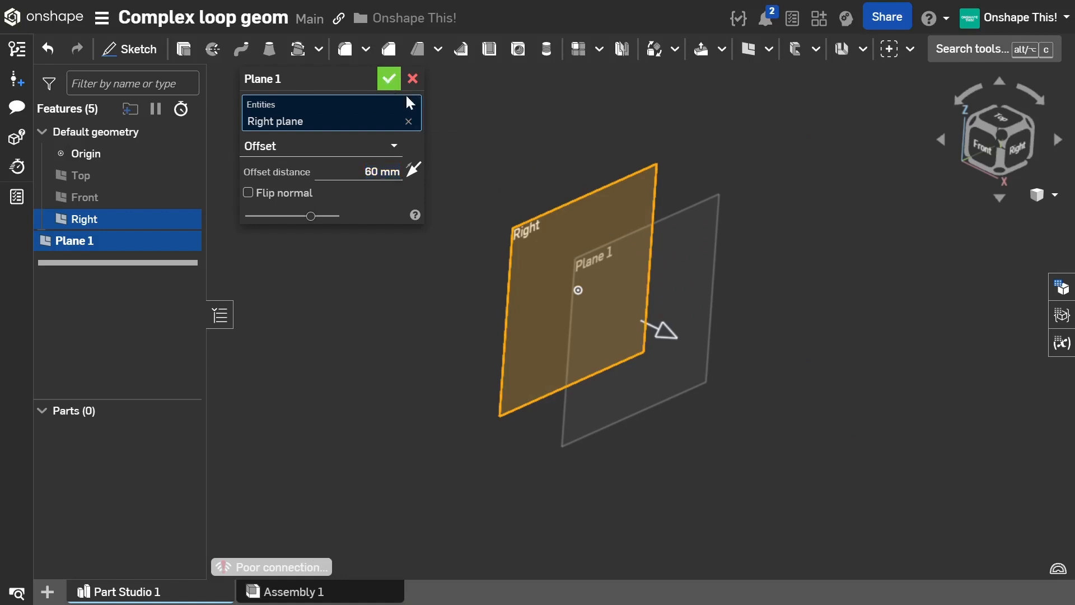
left_click(388, 77)
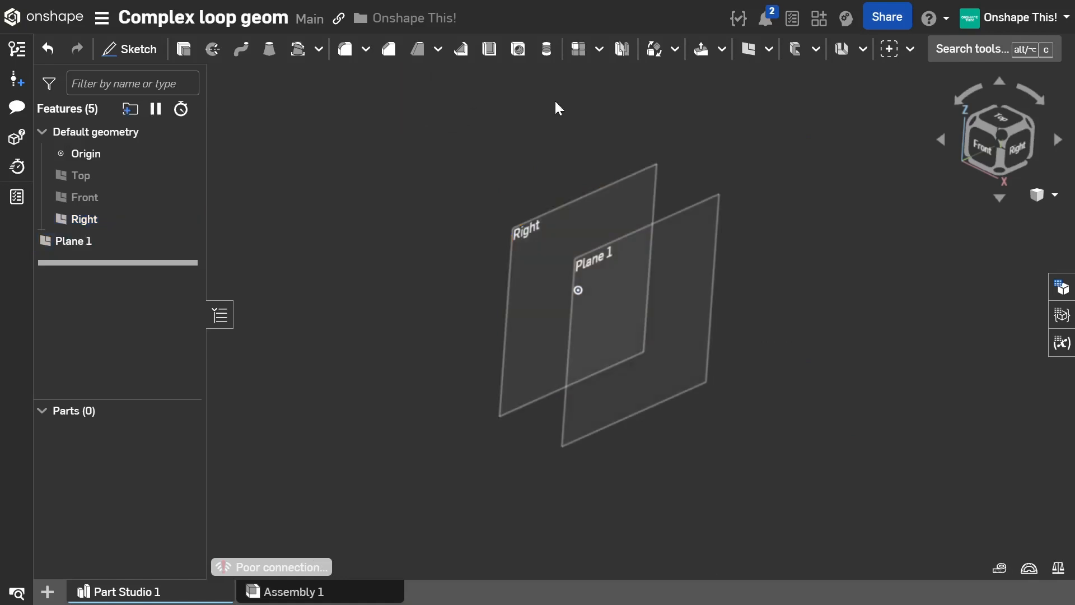
- Create a second plane offset 60 mm from the Right plane in the opposite direction
left_click(749, 49)
left_click(600, 204)
left_click(393, 173)
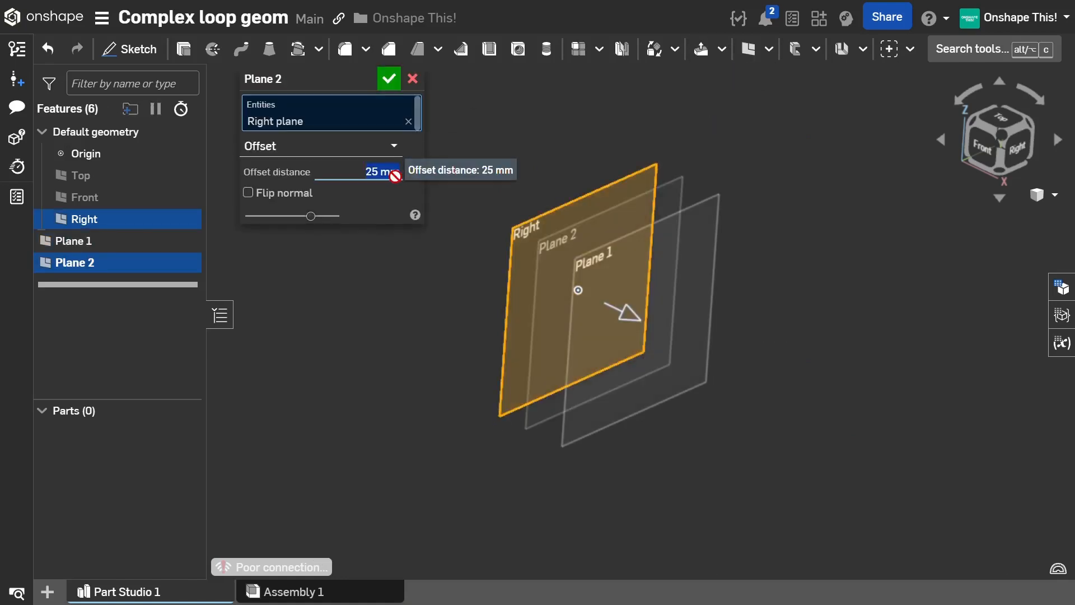
key("Return")
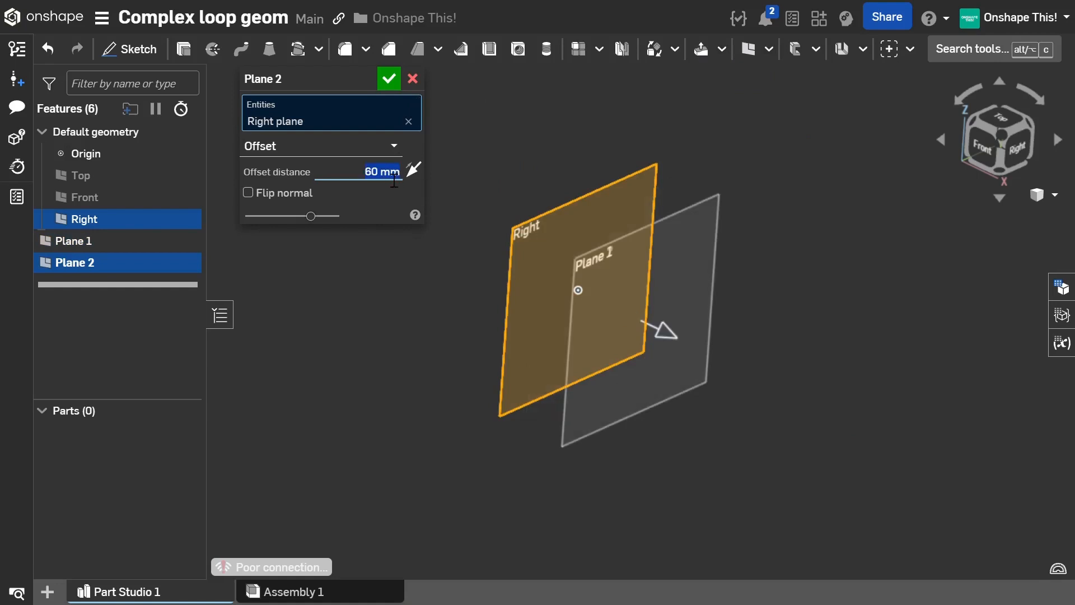
left_click(415, 171)
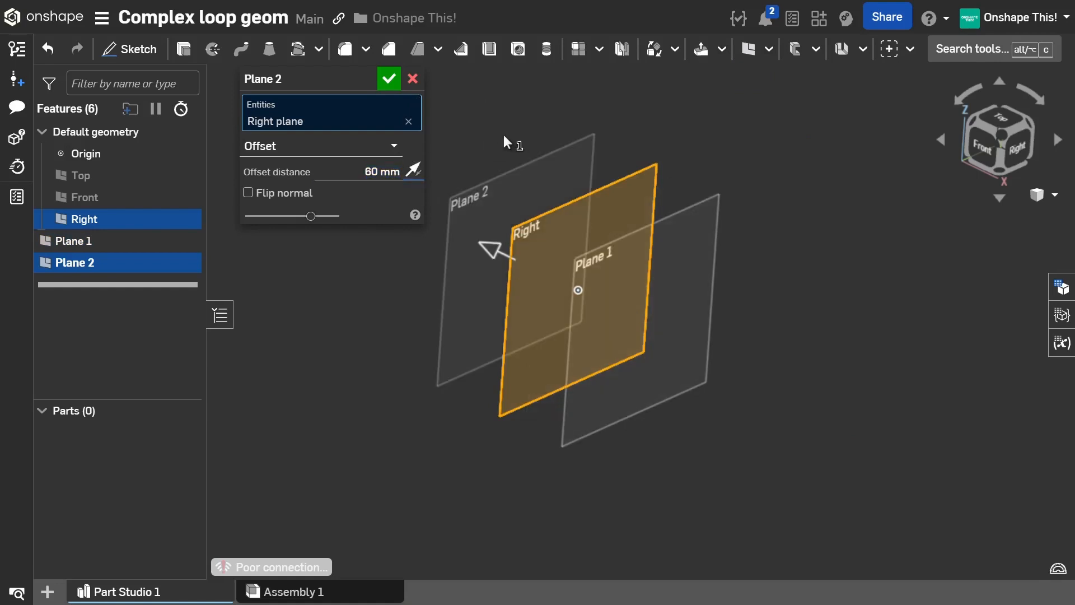
key("Return")
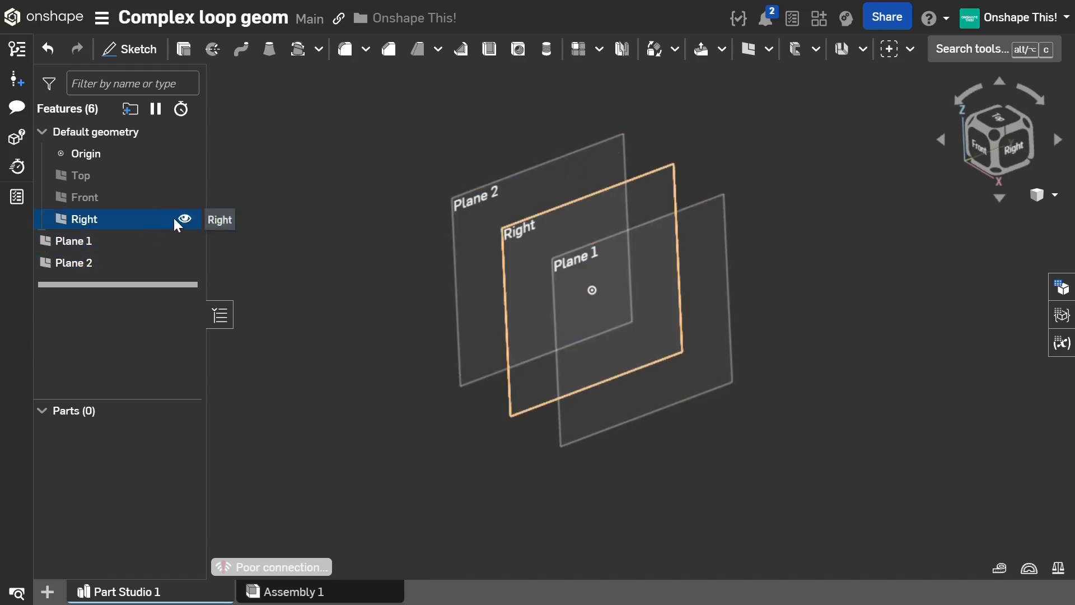
- Hide the Right plane and start a sketch on Plane 1, viewed normal to it
left_click(185, 219)
right_click_drag(324, 232, 332, 229)
left_click(677, 262)
key("s")
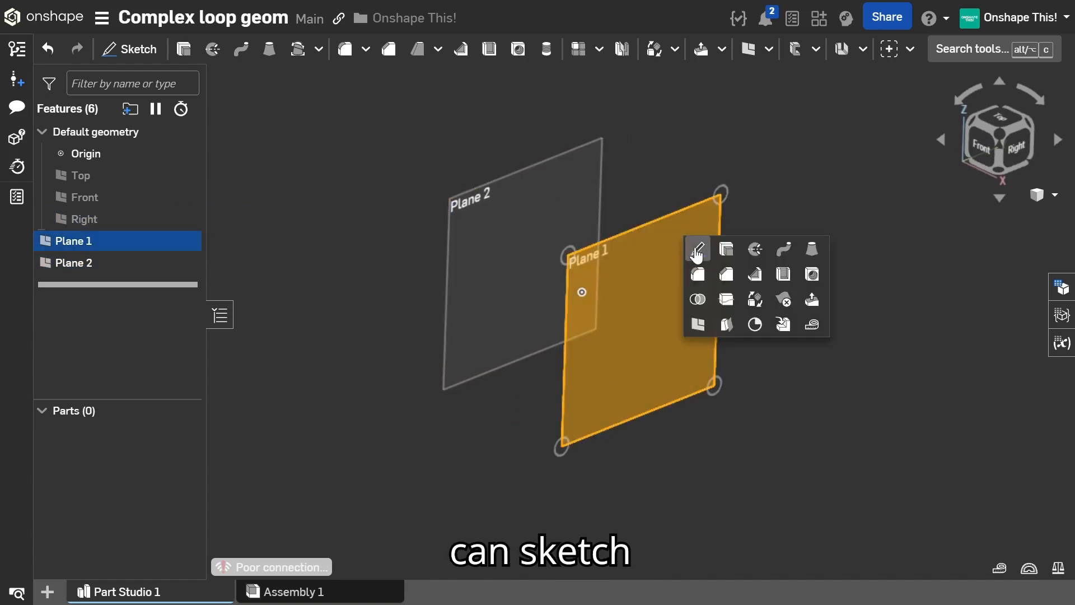
left_click(696, 251)
key("n")
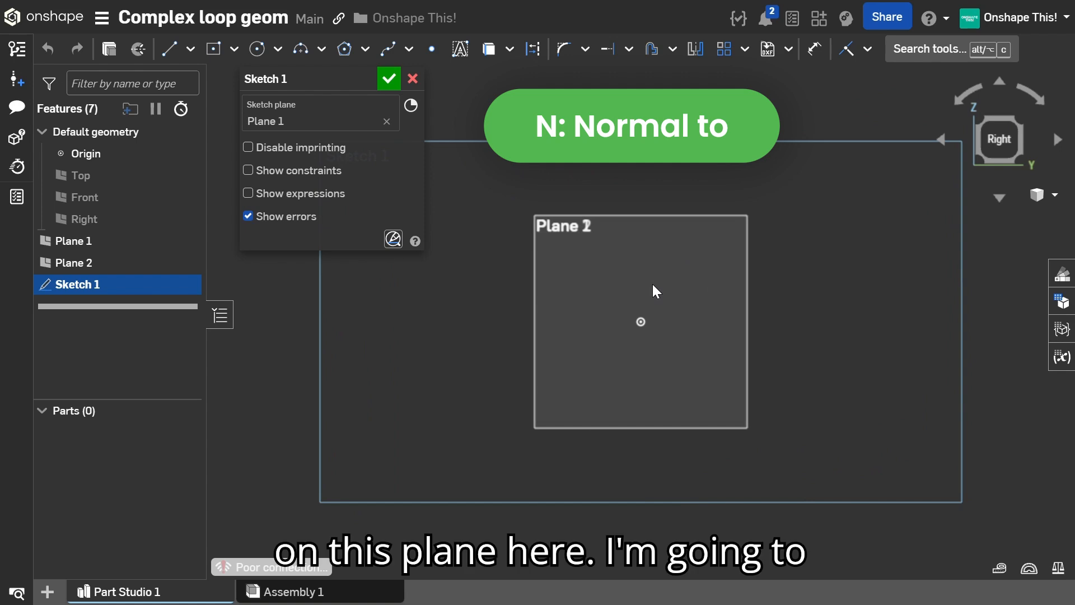
- Draw a center rectangle on the origin, 100 mm wide and 20 mm high, and finish the sketch
key("r")
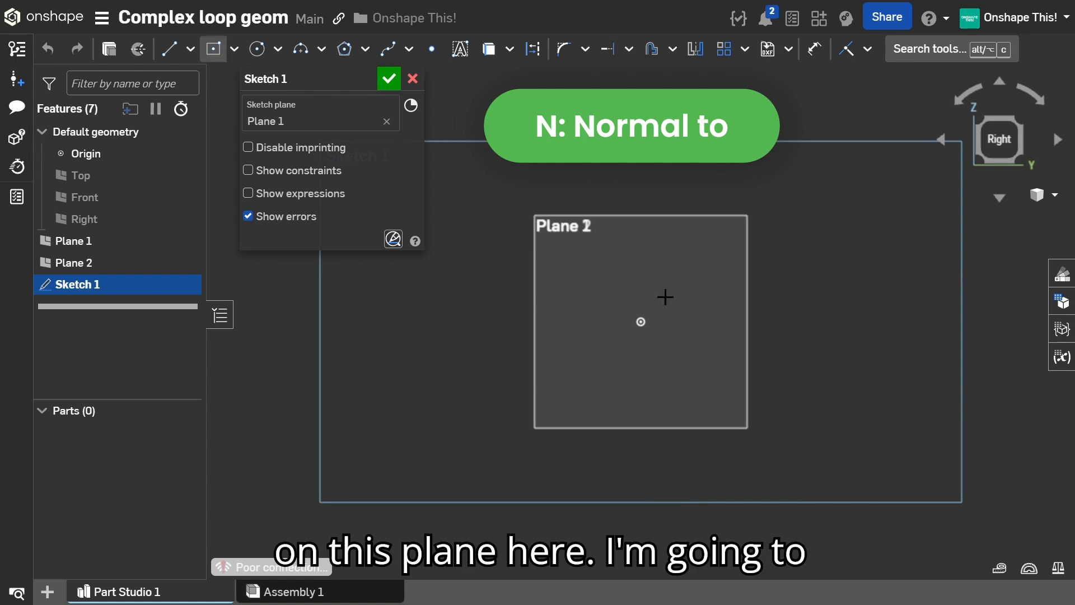
left_click(641, 321)
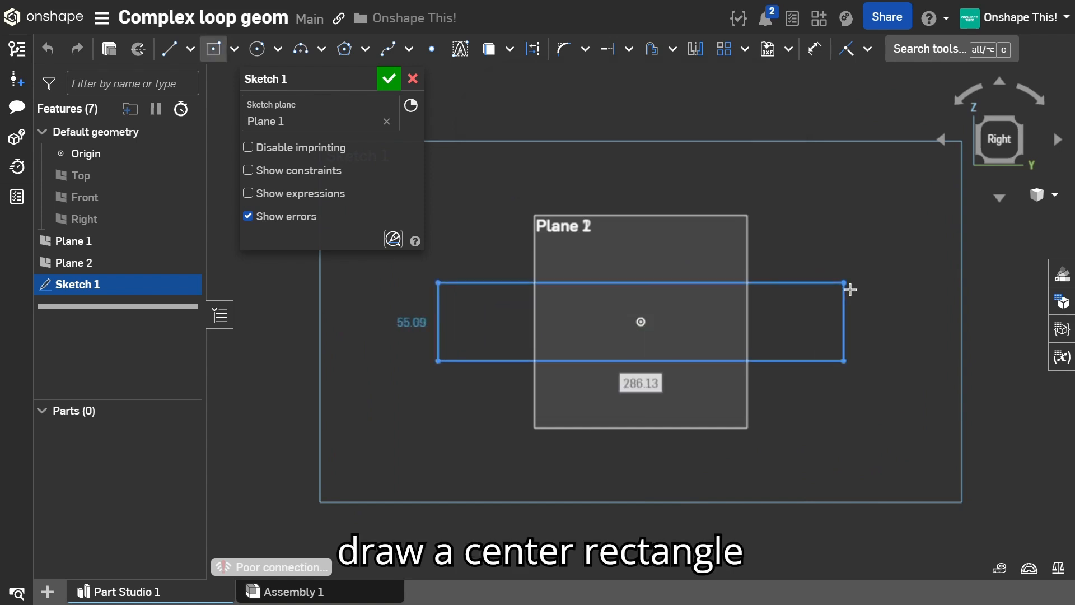
left_click(850, 289)
type("100")
key("Return")
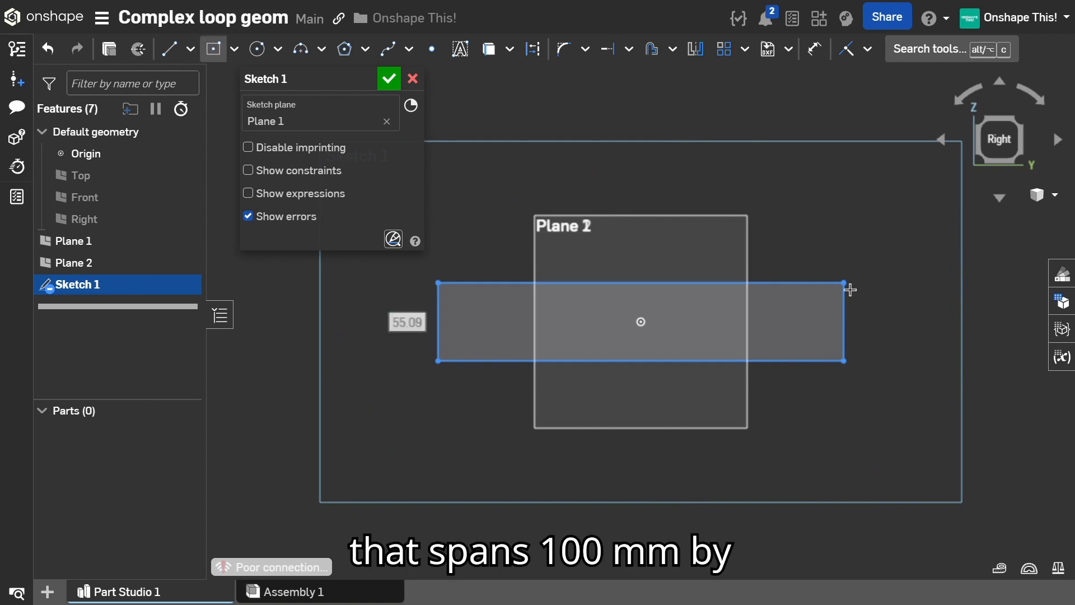
key("BackSpace")
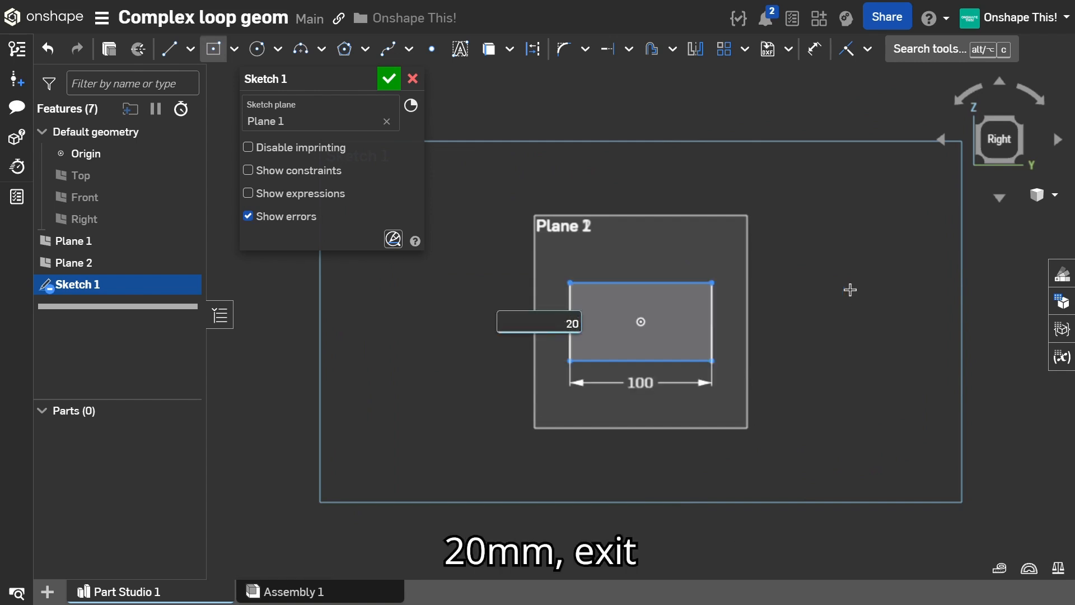
key("Return")
scroll(751, 334, "up", 3)
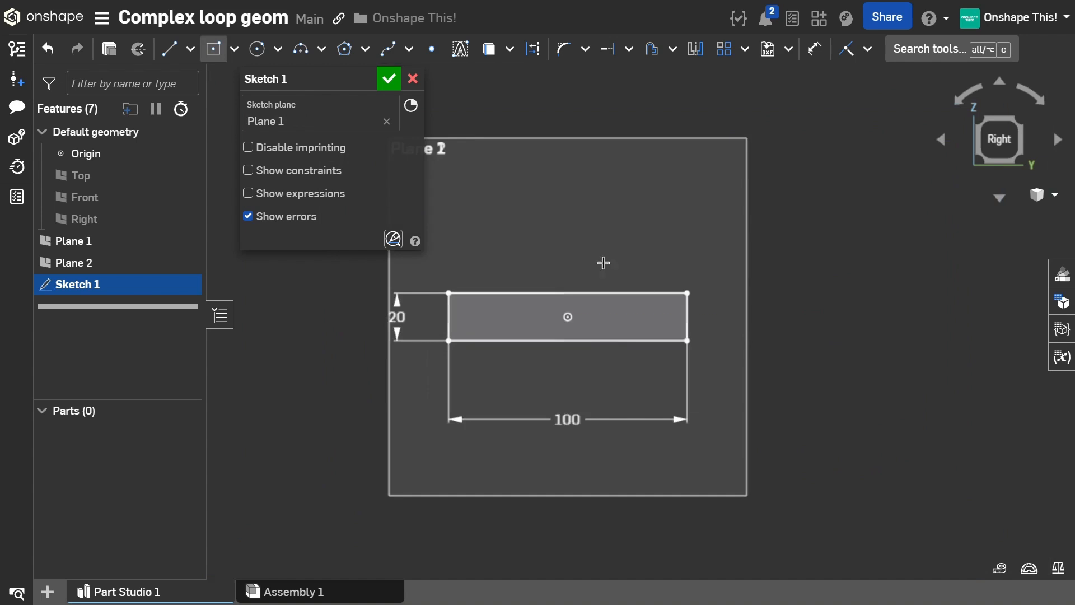
left_click(389, 79)
- Start a new sketch on Plane 2, on the opposite side of the origin
right_click_drag(480, 236, 593, 252)
left_click(405, 238)
key("s")
left_click(425, 221)
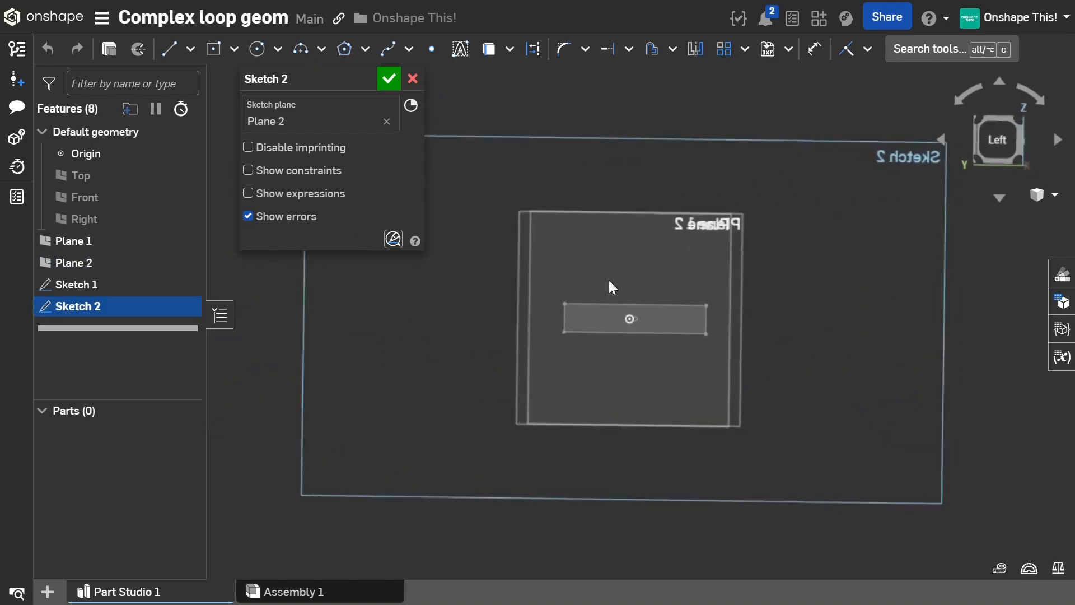
scroll(686, 309, "up", 3)
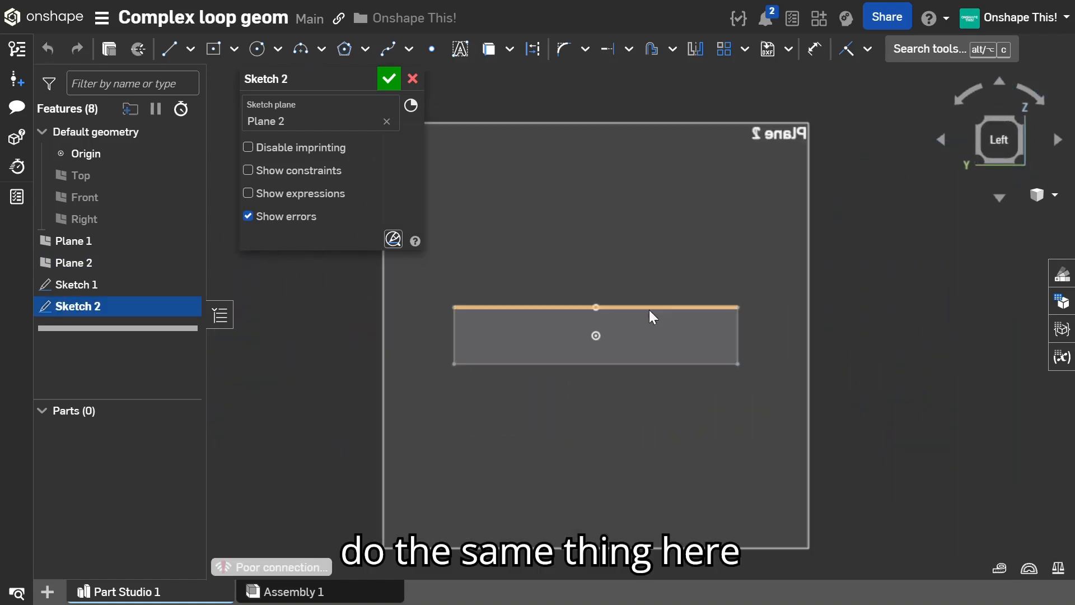
- Draw a vertical center rectangle on the origin, 20 mm wide and 100 mm high, and finish the sketch
key("g")
left_click(596, 335)
left_click(632, 169)
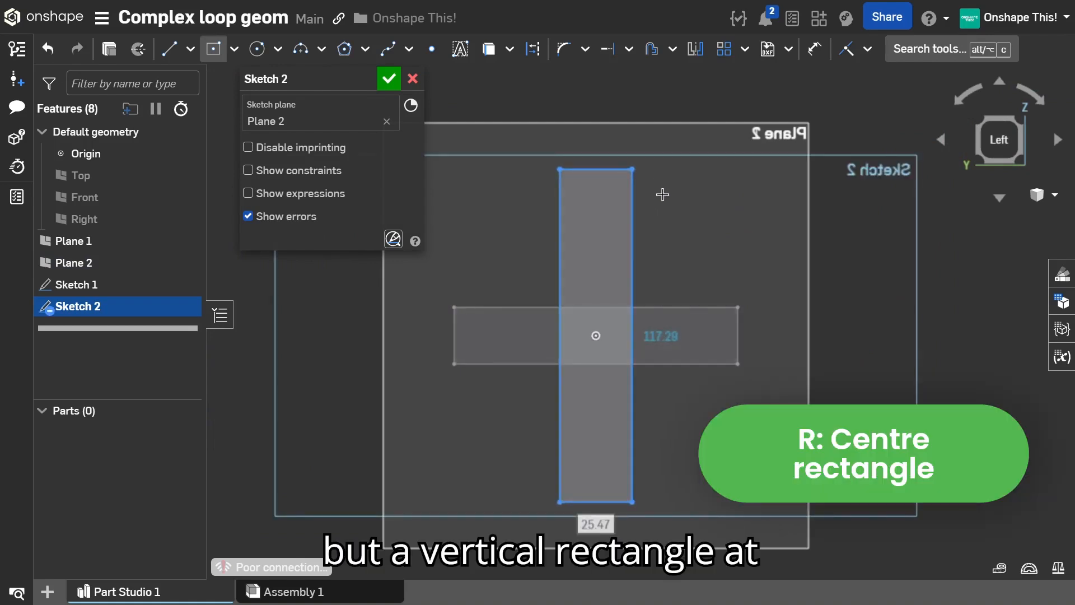
type("20")
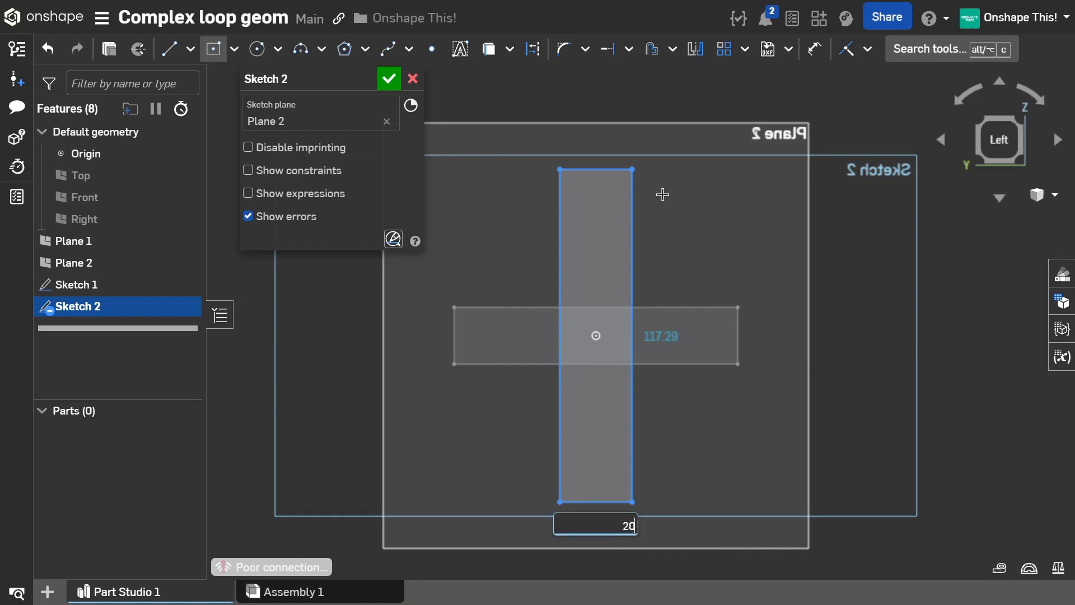
key("Tab")
type("10")
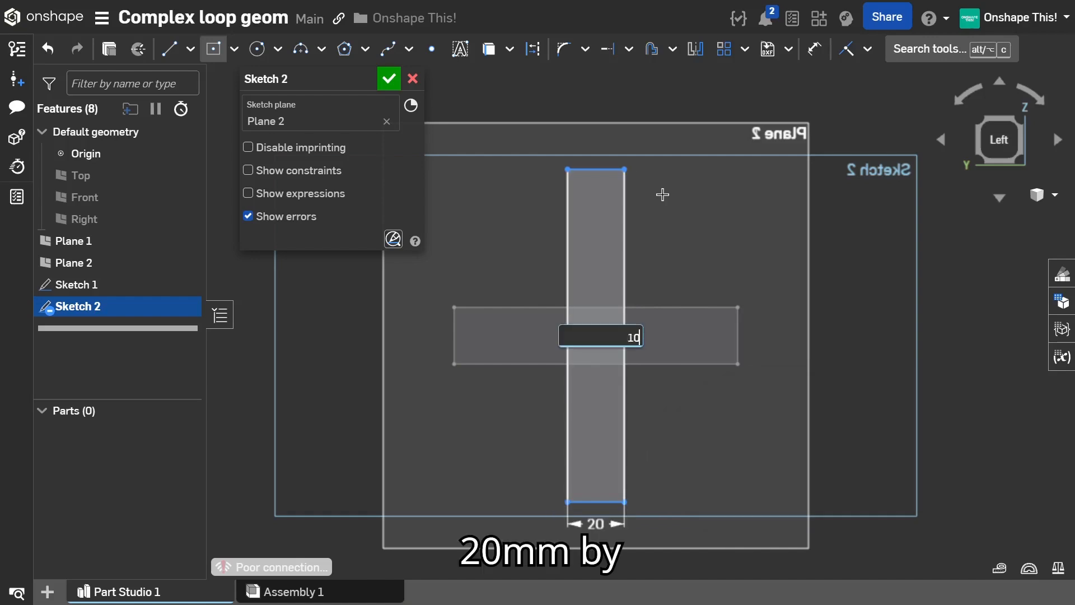
key("Return")
left_click(390, 79)
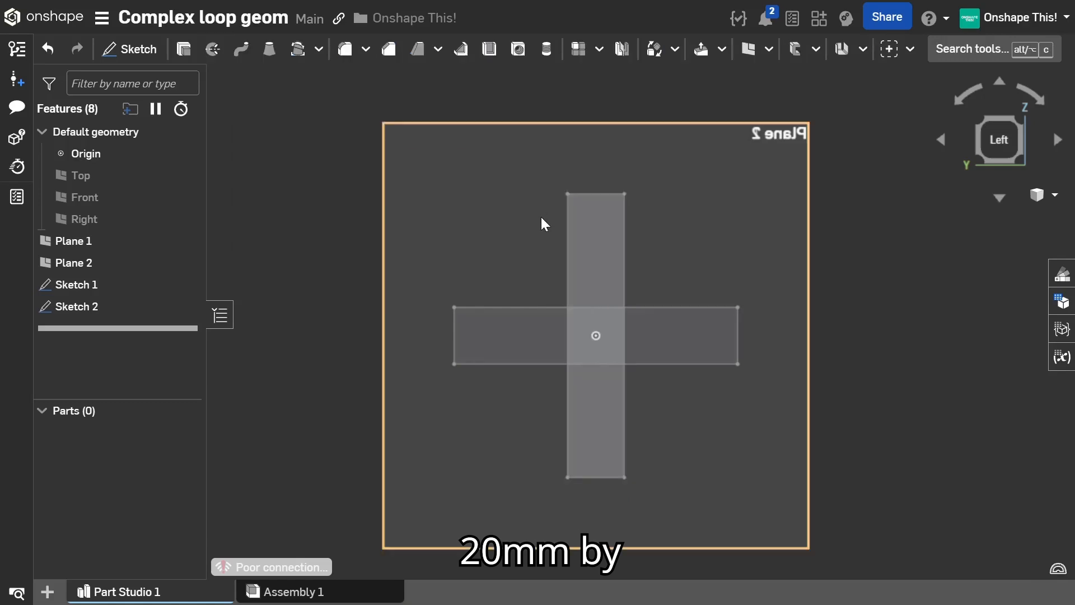
- Hide all planes so only the two rectangle sketches are displayed
scroll(541, 219, "down", 3)
mouse_move(617, 284)
right_mouse_down()
mouse_move(491, 291)
mouse_move(499, 306)
right_mouse_up()
key("p")
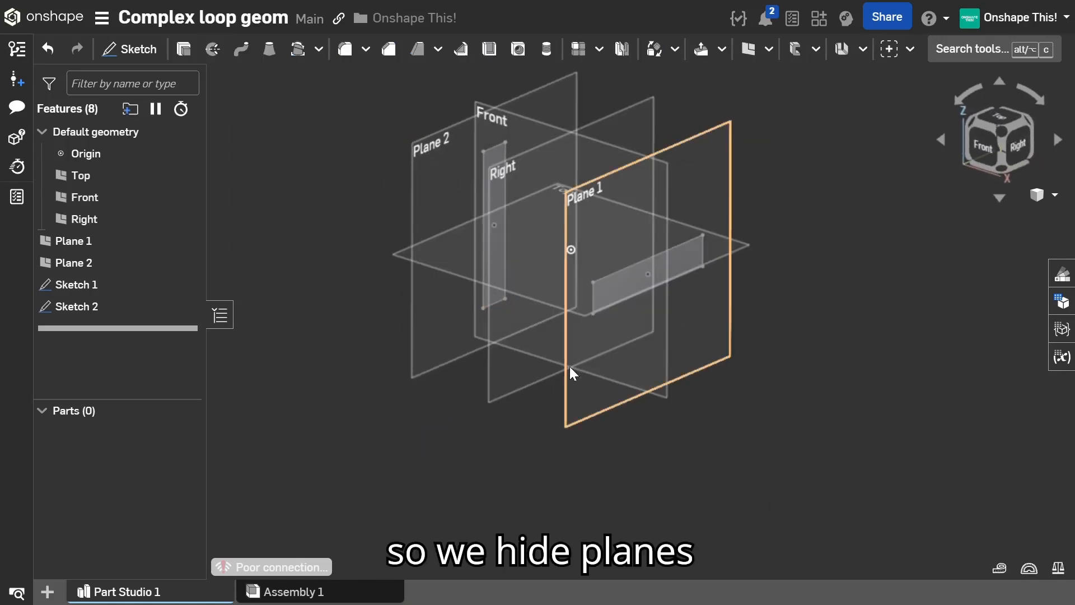
key("p")
scroll(569, 366, "down", 2)
scroll(576, 251, "up", 3)
mouse_move(577, 257)
right_mouse_down()
mouse_move(569, 266)
mouse_move(571, 228)
right_mouse_up()
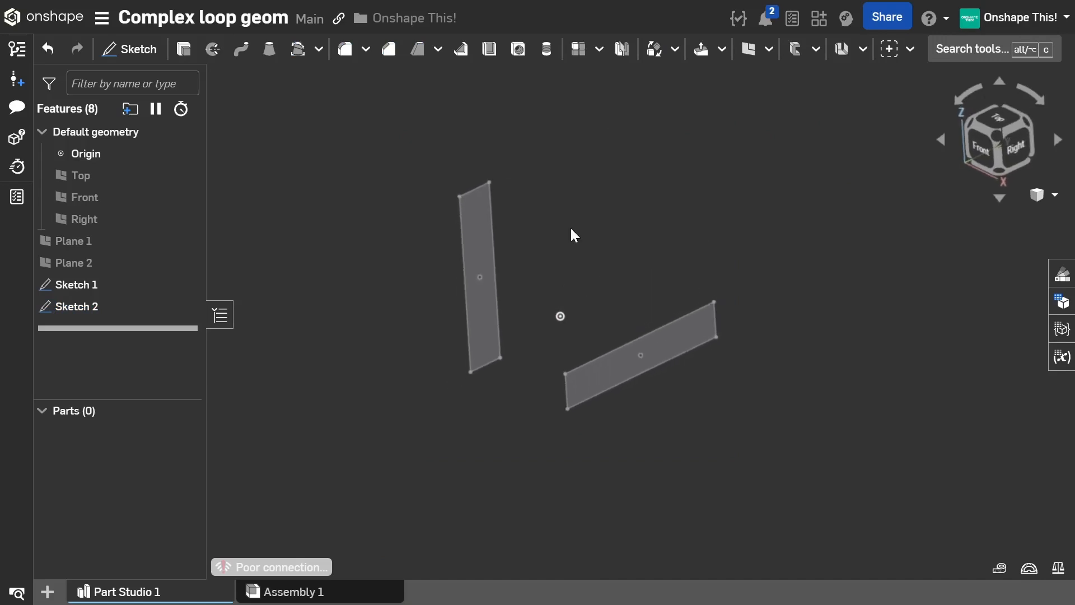
- Create an offset surface with 0 mm offset from the faces of both rectangle sketches
left_click(722, 49)
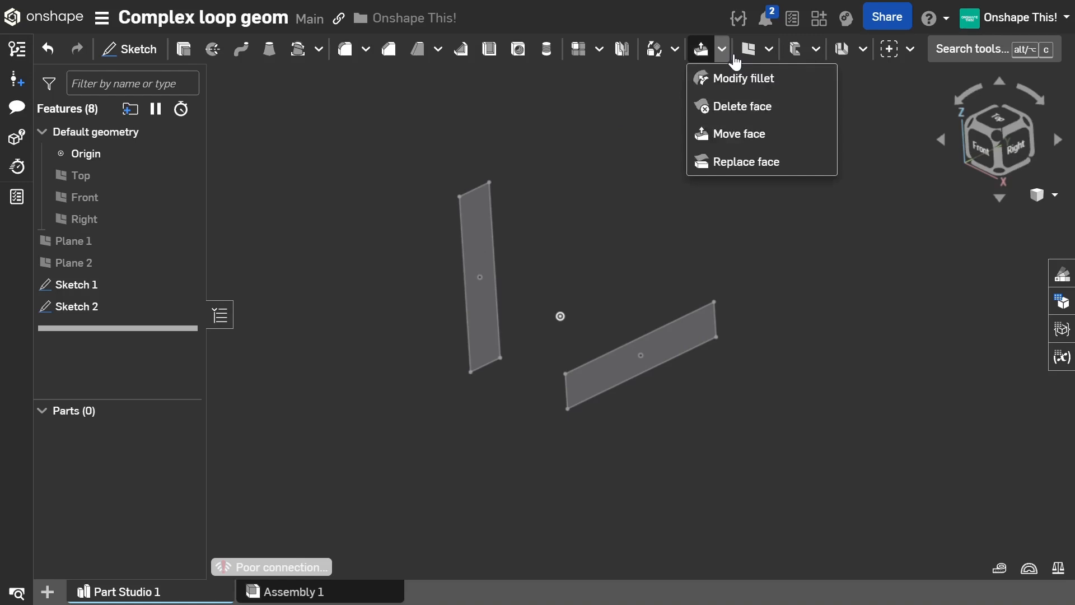
left_click(769, 50)
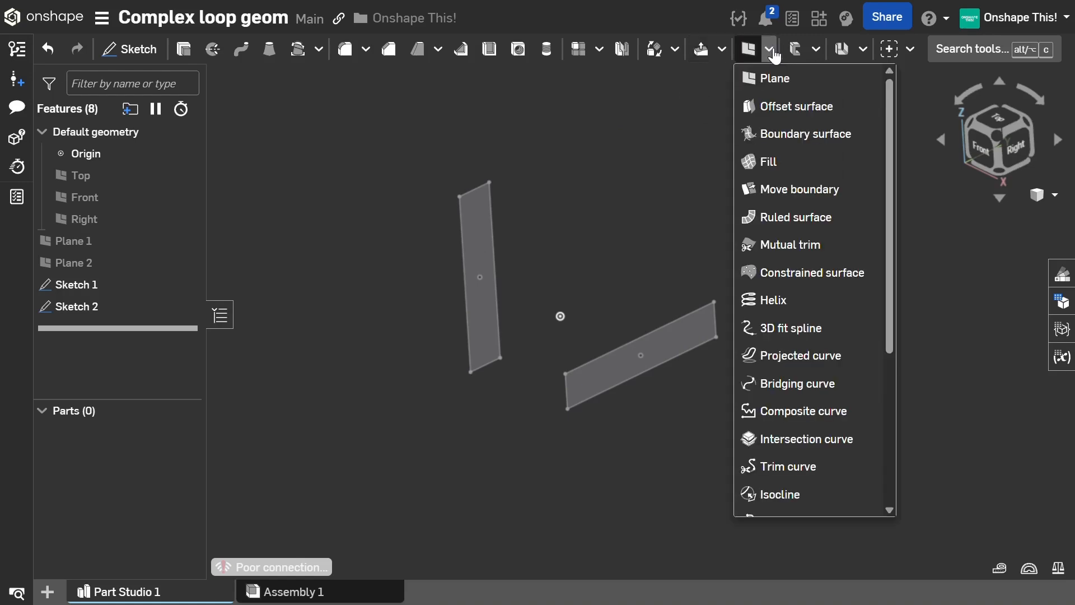
left_click(783, 102)
right_click_drag(655, 166, 663, 161)
scroll(679, 233, "down", 1)
scroll(678, 230, "up", 2)
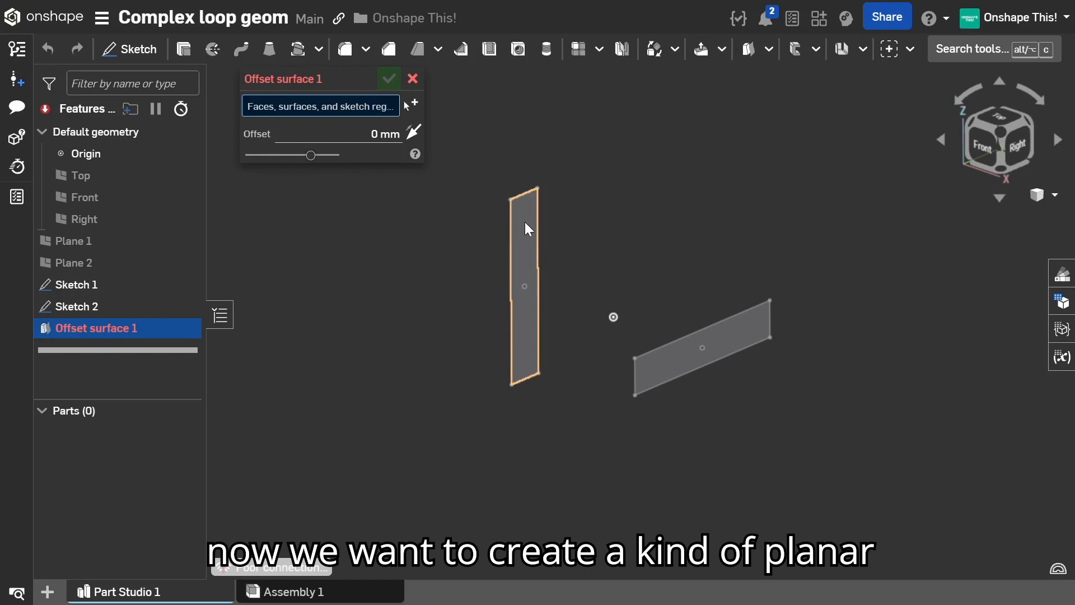
left_click(526, 226)
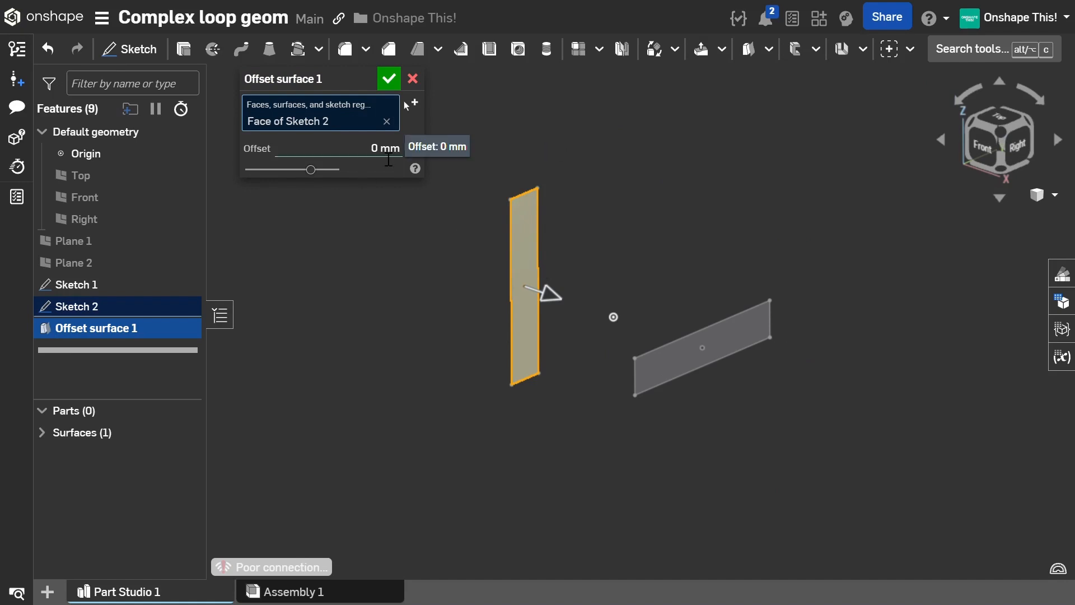
left_click(680, 350)
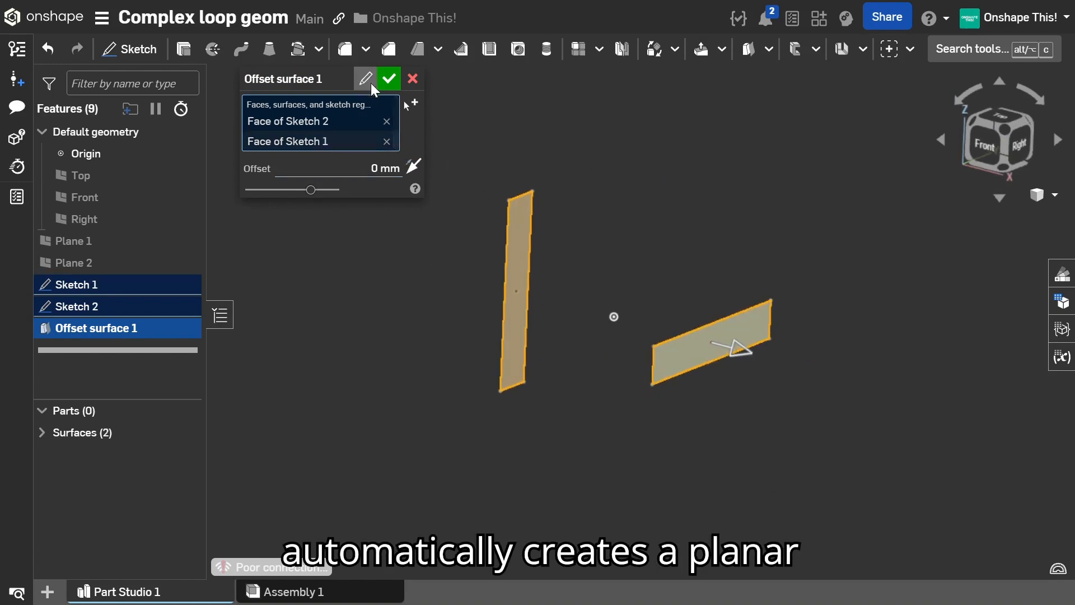
left_click(389, 79)
- Expand the list of surfaces and inspect the two planar surfaces in the model
right_click_drag(576, 188, 565, 190)
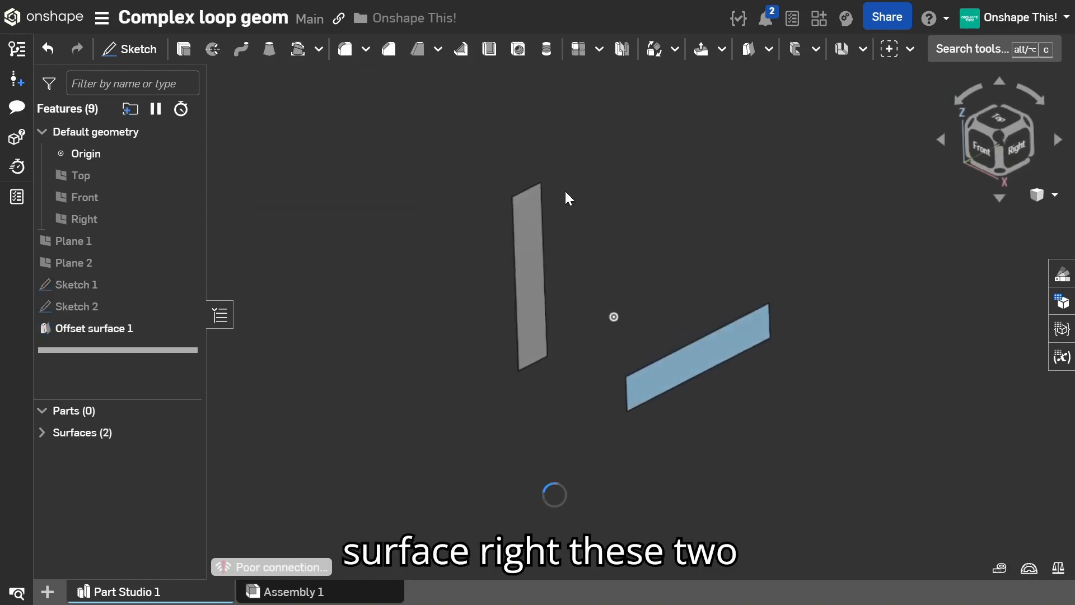
left_click(42, 432)
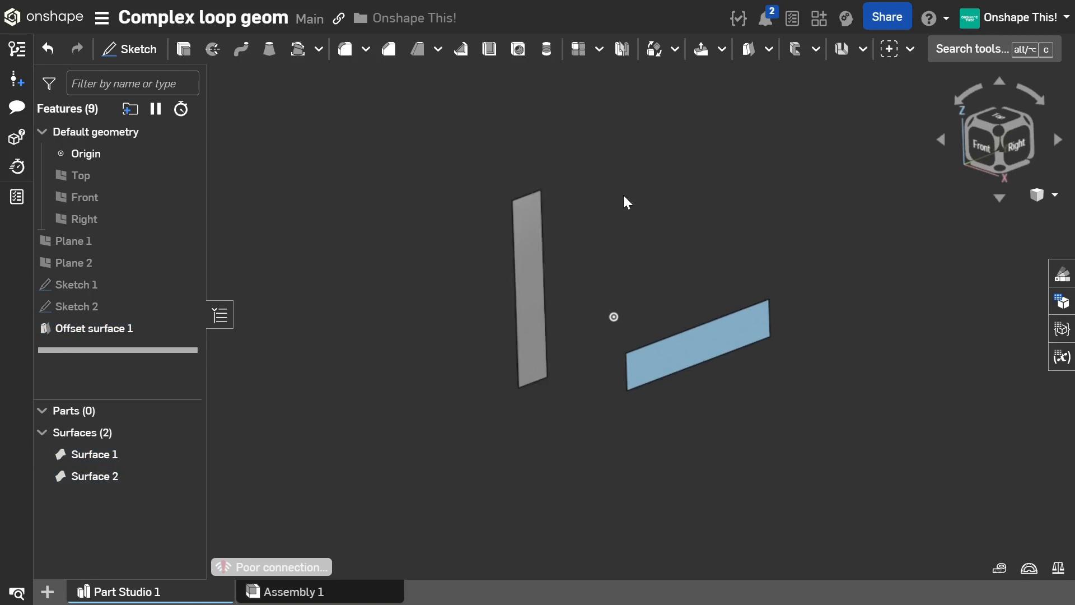
scroll(580, 224, "down", 2)
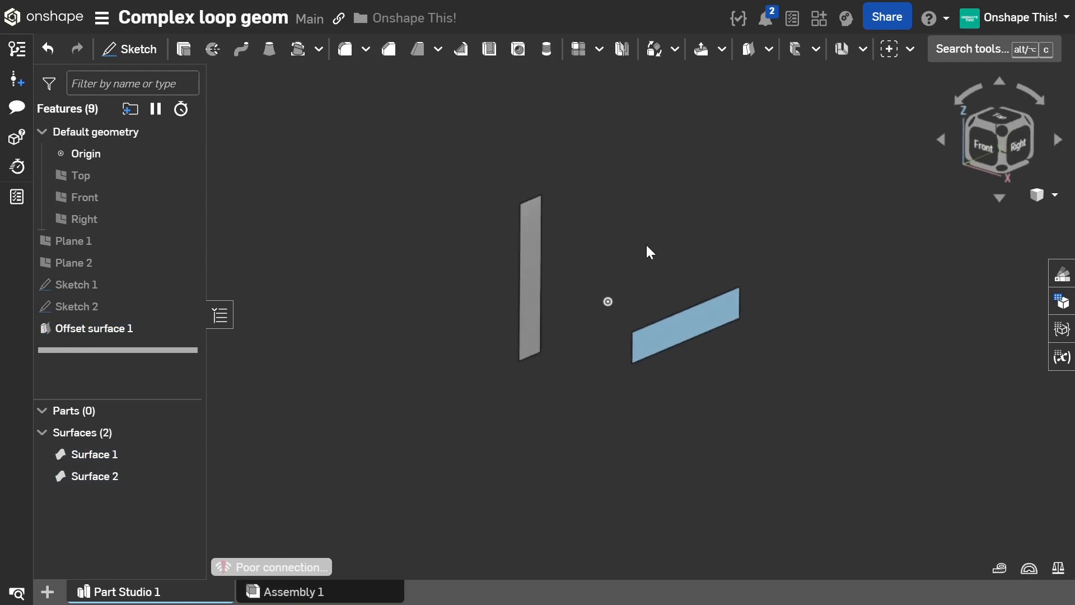
scroll(647, 246, "up", 2)
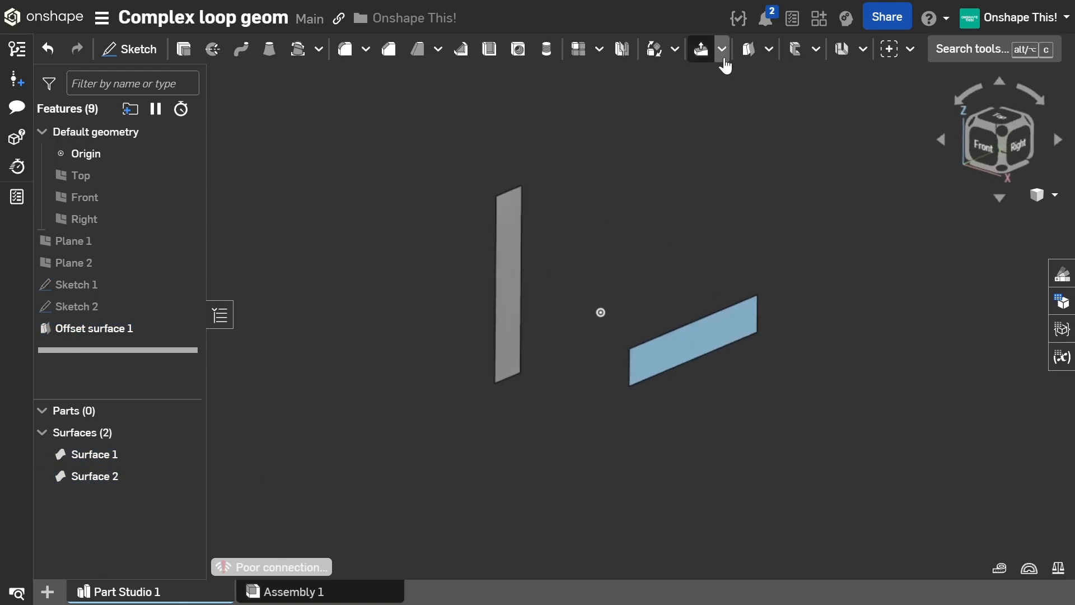
- Create a Normal ruled surface with 10 mm distance from all four edges of the vertical rectangle, flipped to point away from the other rectangle
left_click(769, 51)
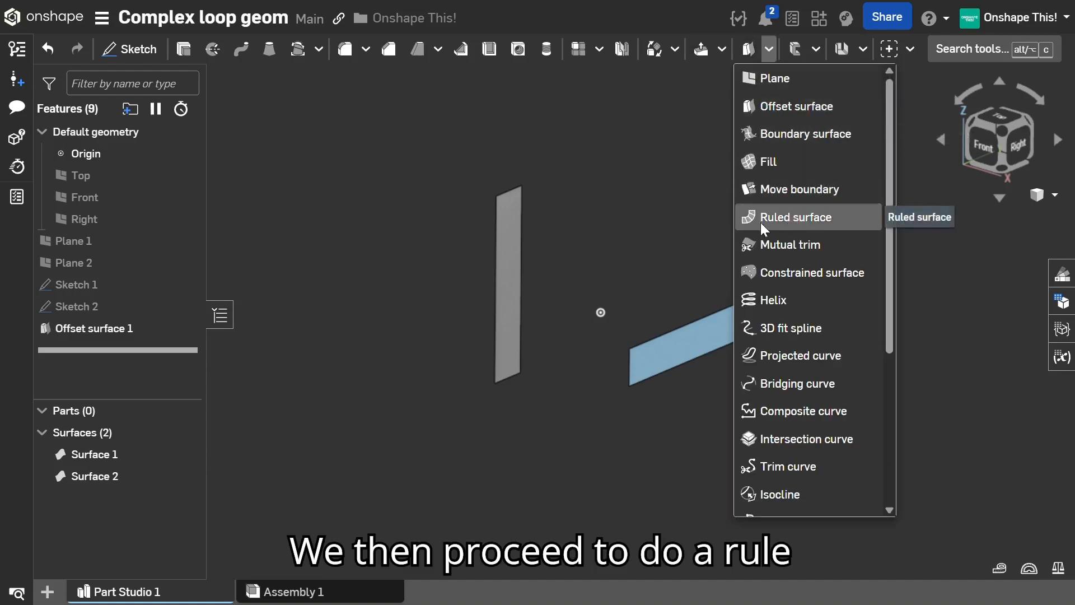
left_click(787, 218)
scroll(606, 224, "up", 3)
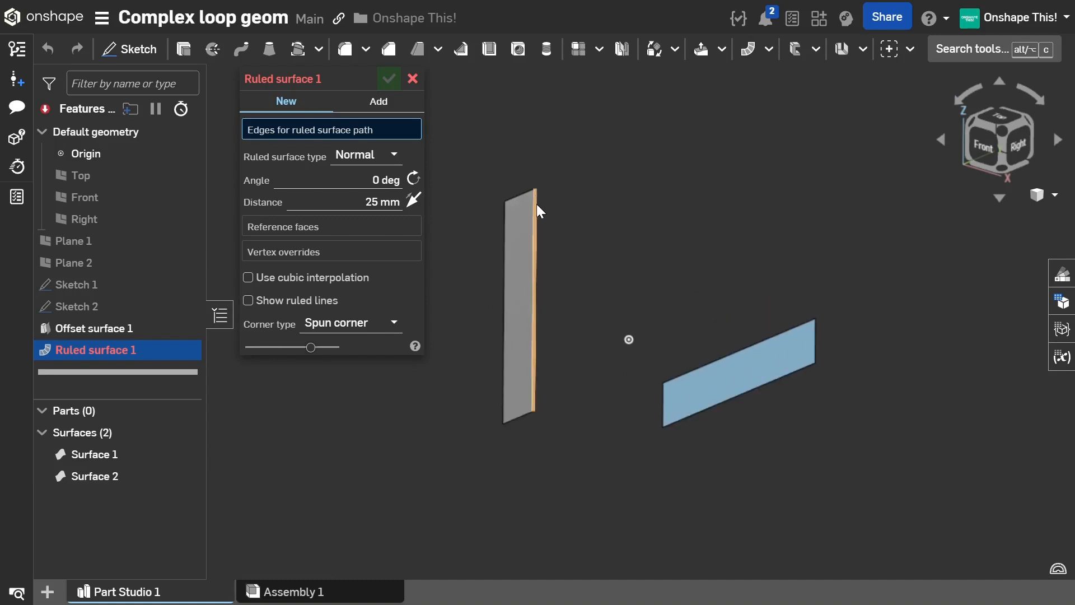
left_click(521, 199)
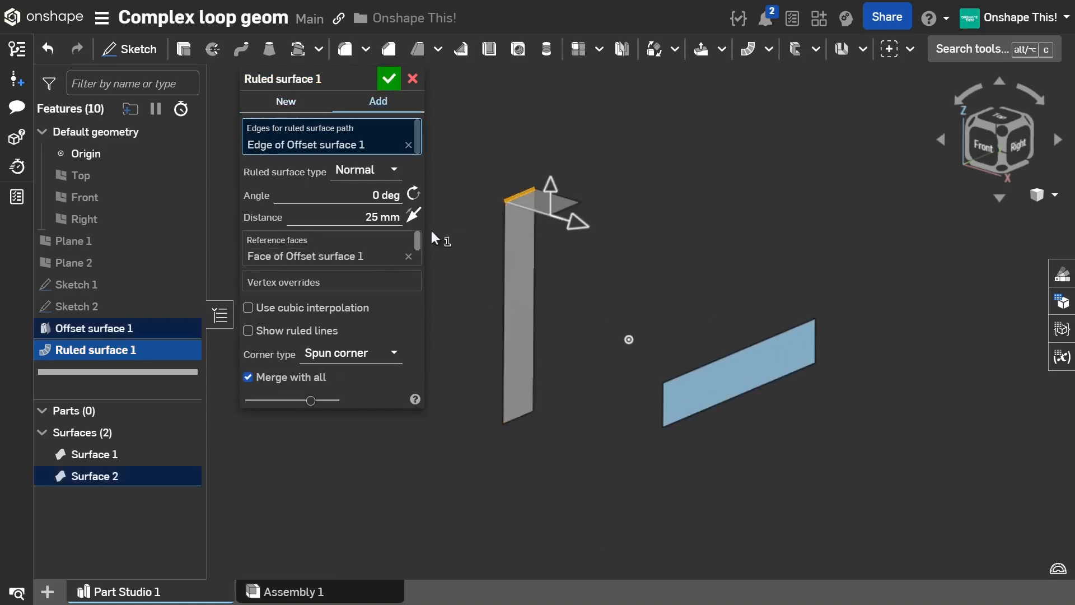
left_click(385, 224)
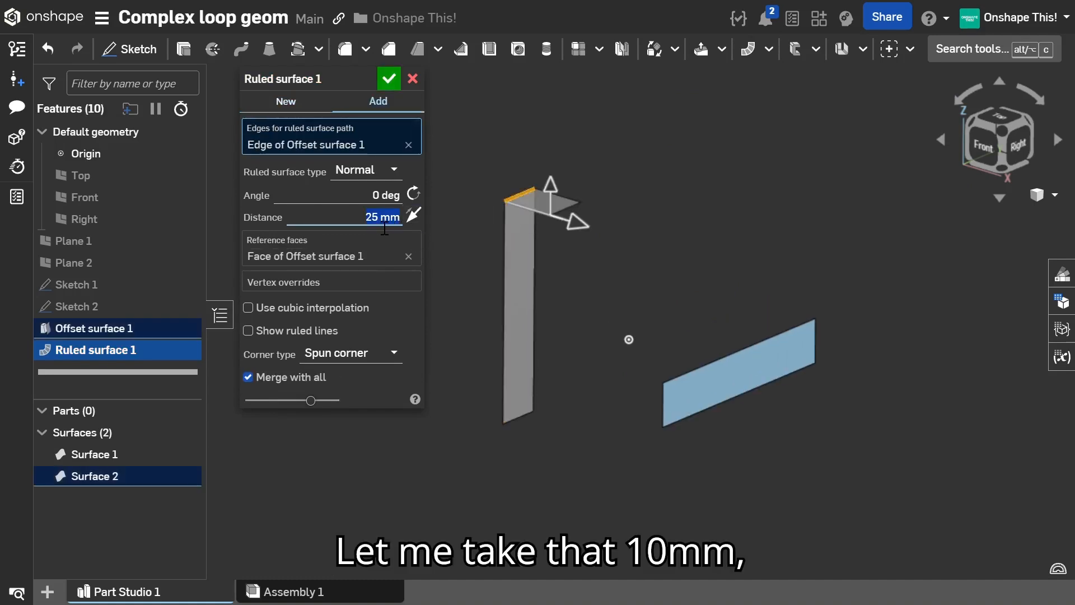
left_click(414, 215)
left_click(507, 227)
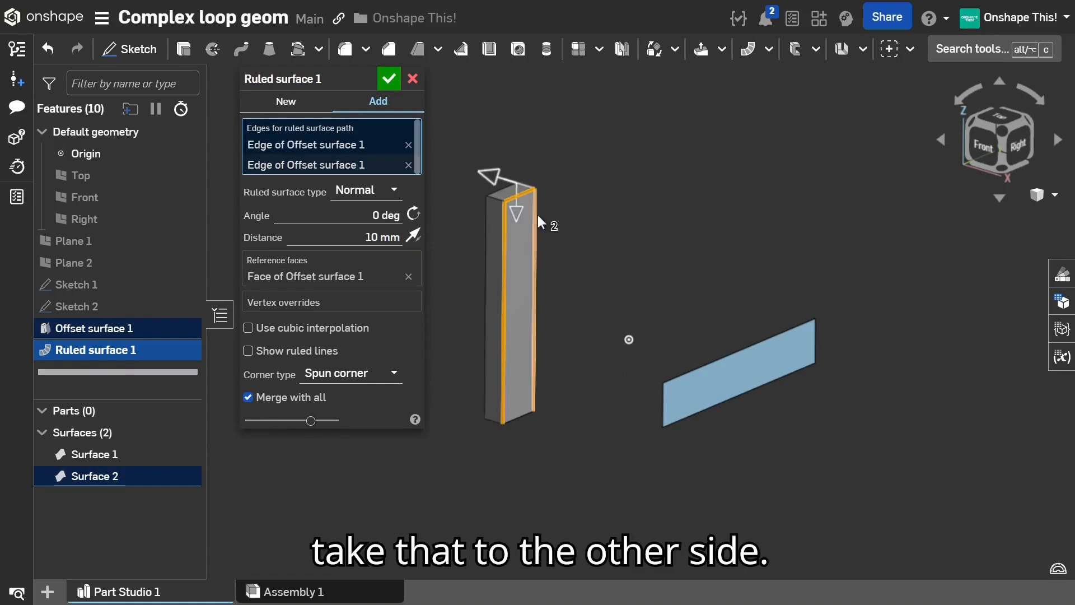
left_click(537, 214)
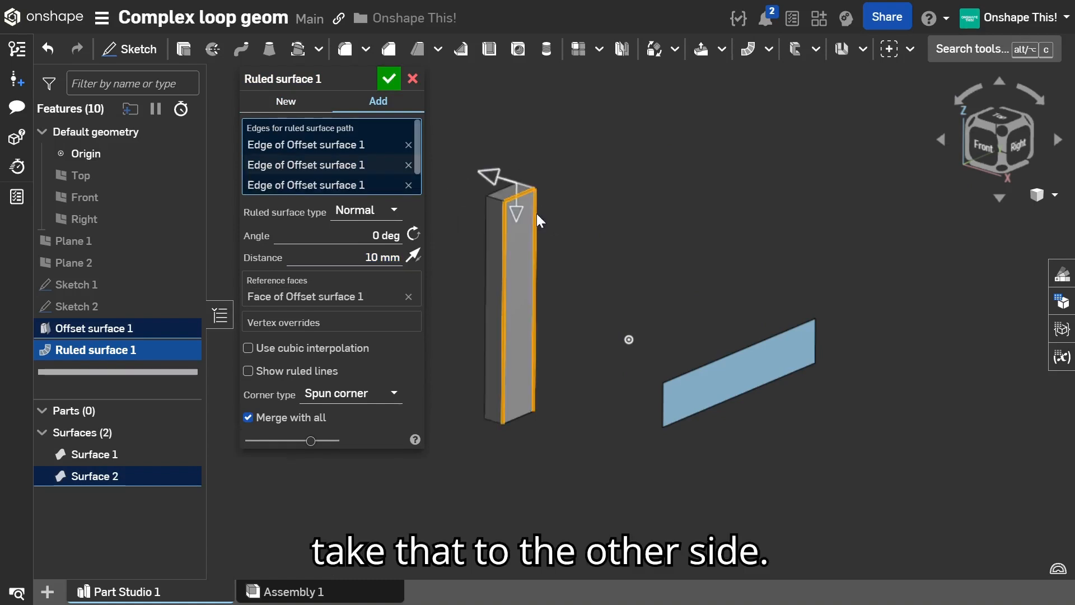
left_click(521, 419)
mouse_move(554, 307)
right_mouse_down()
mouse_move(610, 307)
mouse_move(557, 312)
right_mouse_up()
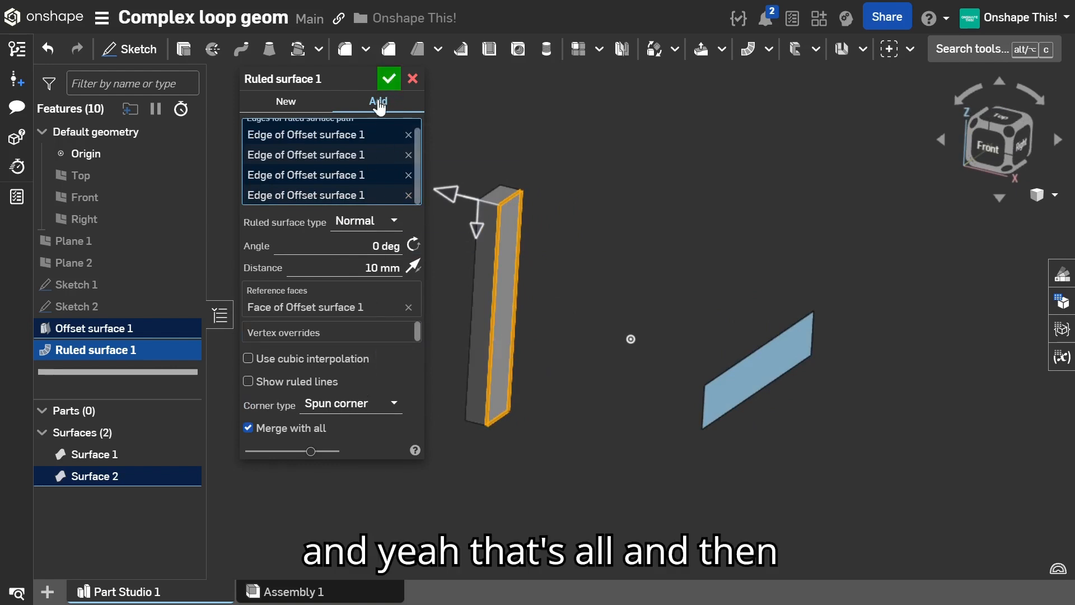
left_click(389, 79)
- Create a Normal ruled surface with 10 mm distance from all four edges of the horizontal rectangle
left_click(749, 49)
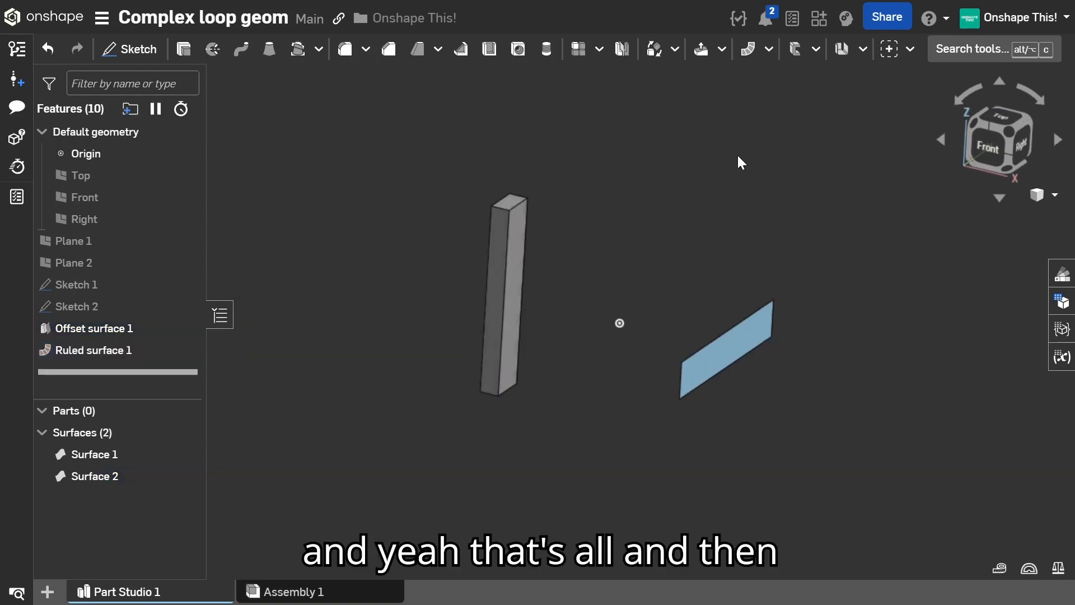
scroll(686, 408, "up", 2)
left_click(687, 340)
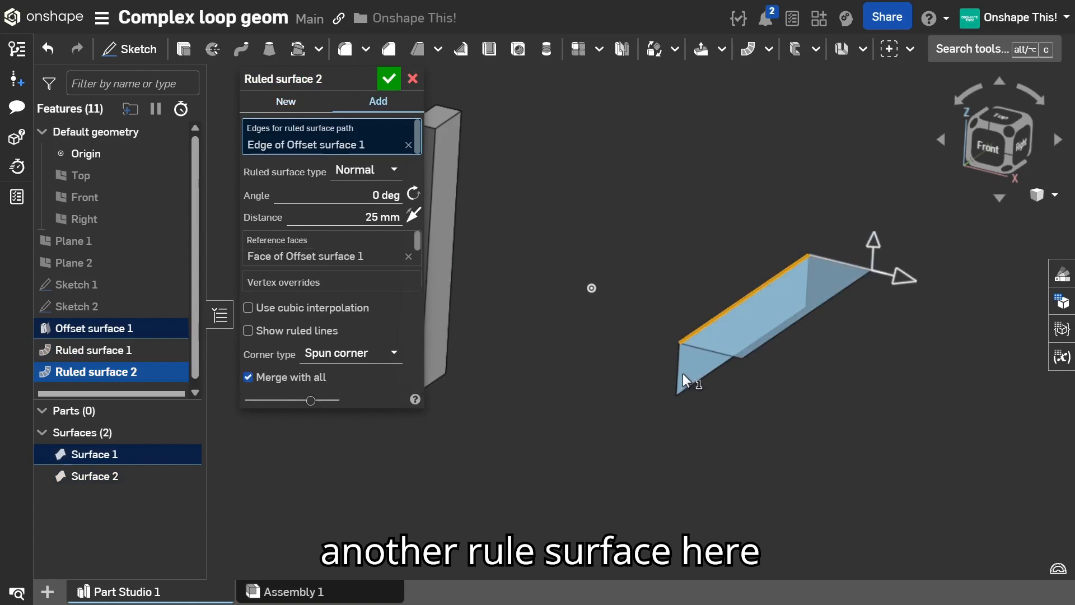
left_click(682, 373)
left_click(705, 384)
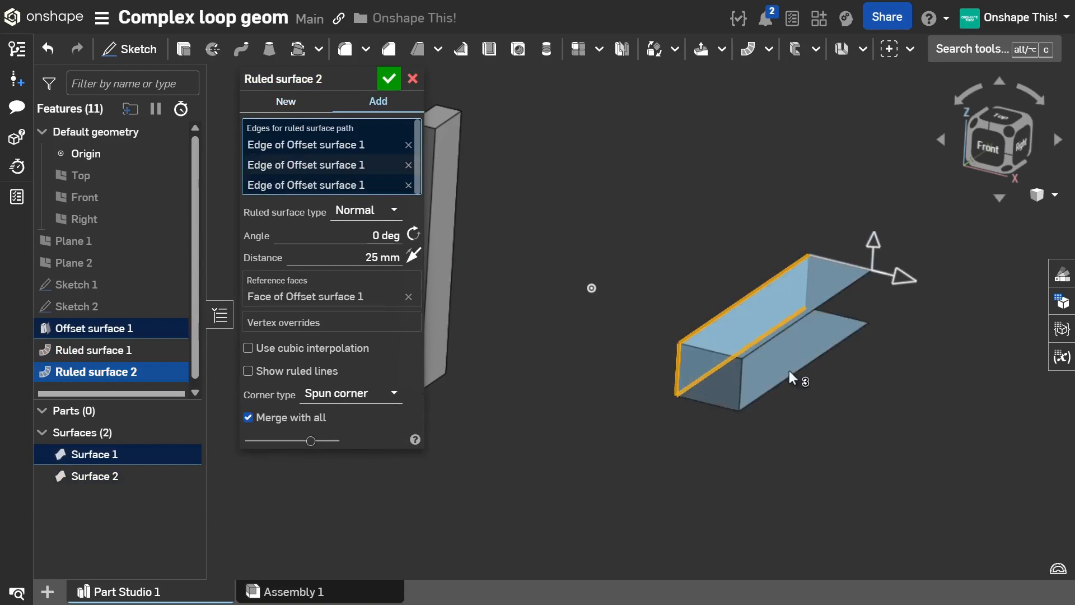
left_click(808, 294)
left_click(389, 274)
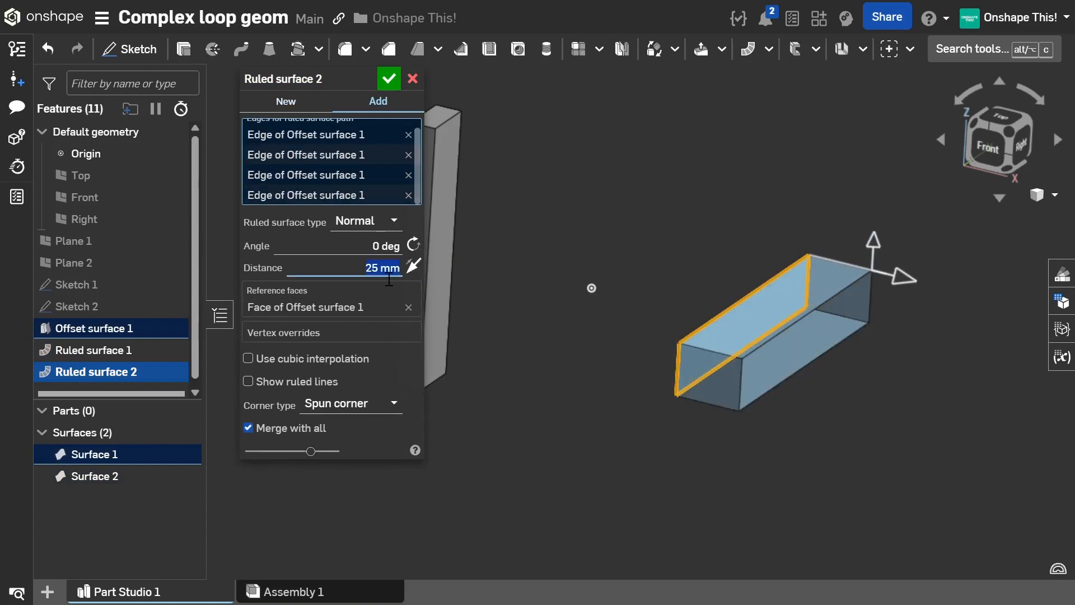
type("10")
key("Return")
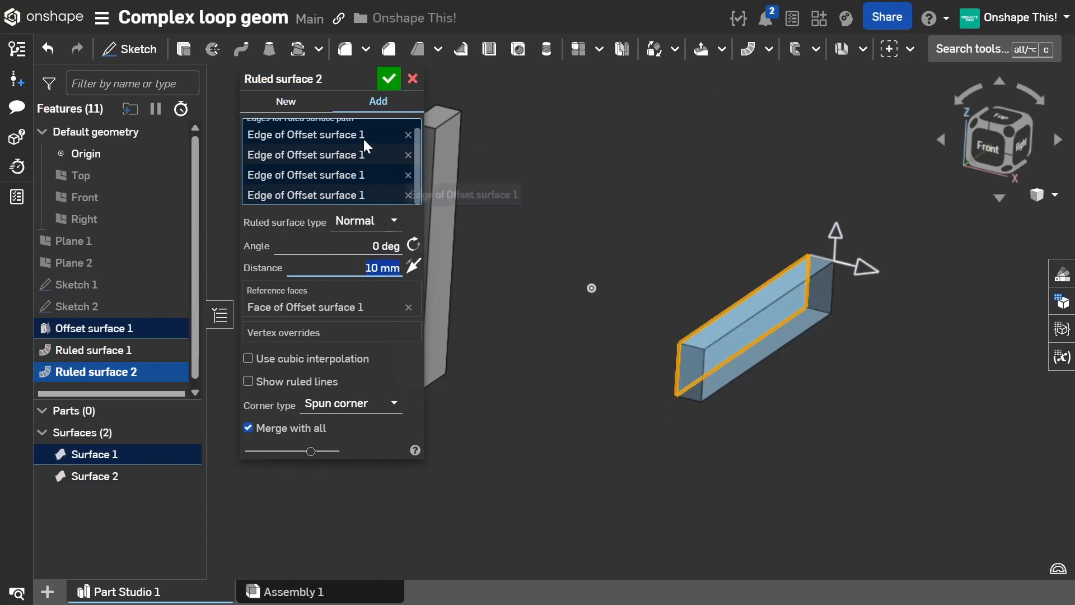
left_click(391, 84)
- Edit Ruled surface 2 so that it creates a new surface instead of being added to the planar one
scroll(621, 261, "down", 3)
mouse_move(624, 259)
right_mouse_down()
mouse_move(602, 250)
mouse_move(610, 245)
mouse_move(618, 259)
mouse_move(608, 259)
mouse_move(612, 247)
right_mouse_up()
scroll(533, 219, "up", 3)
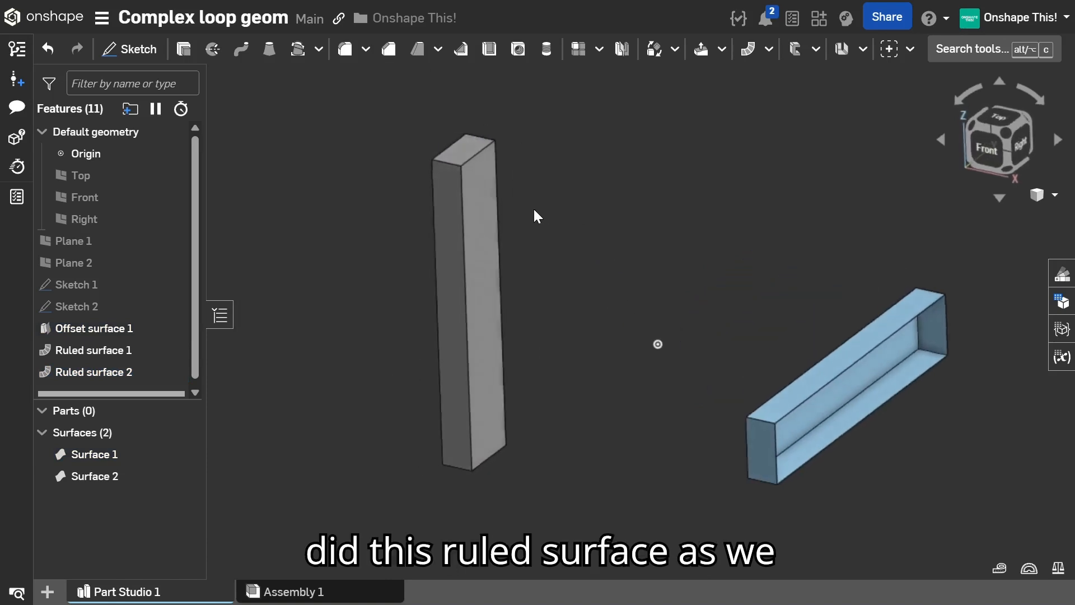
scroll(532, 235, "down", 2)
right_click_drag(531, 261, 533, 260)
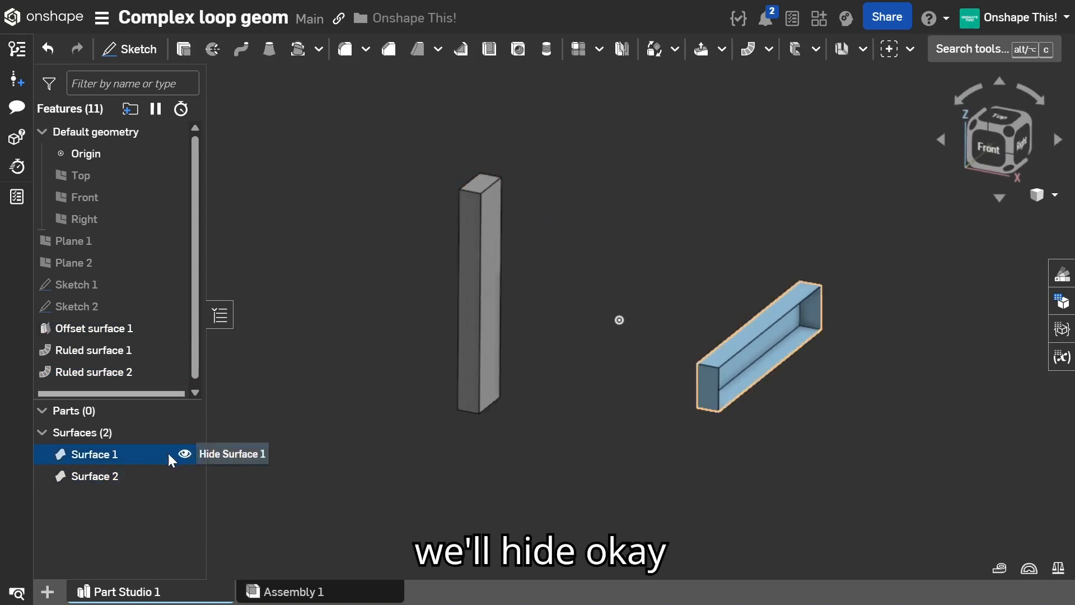
right_click(113, 378)
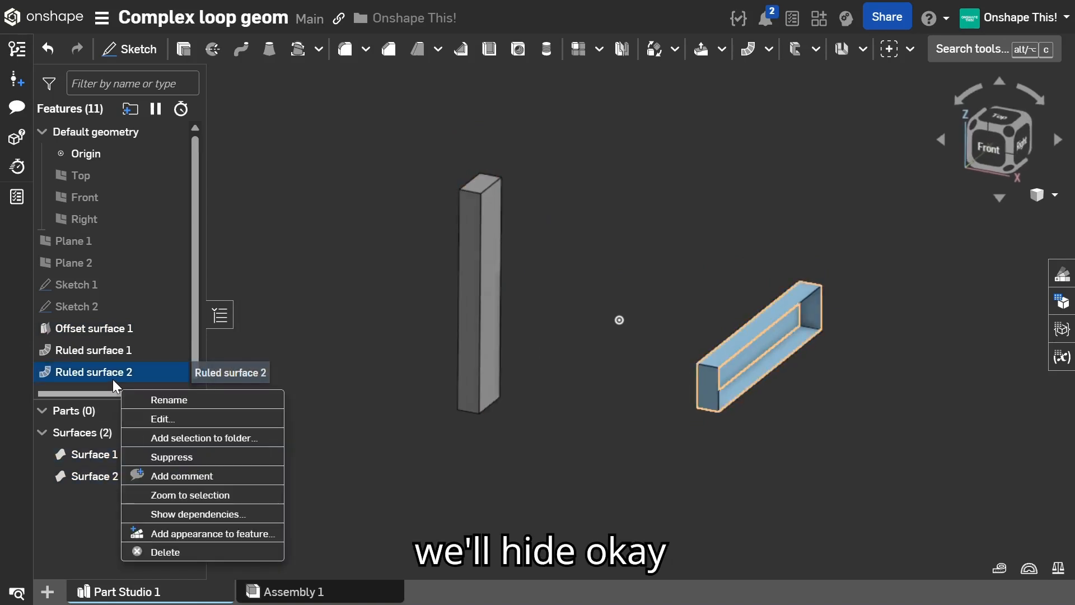
left_click(163, 418)
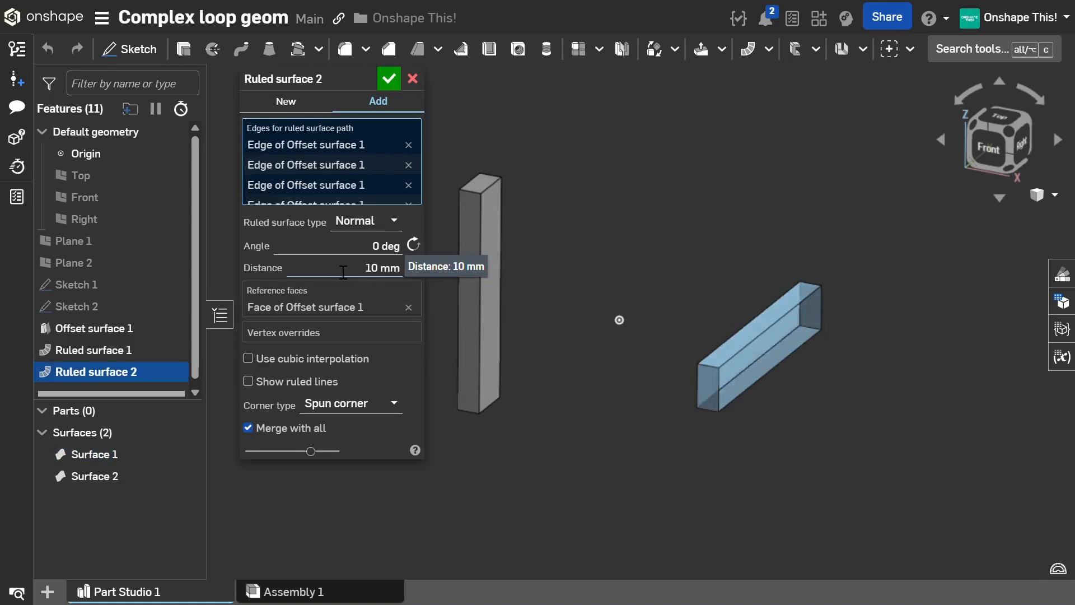
left_click(286, 109)
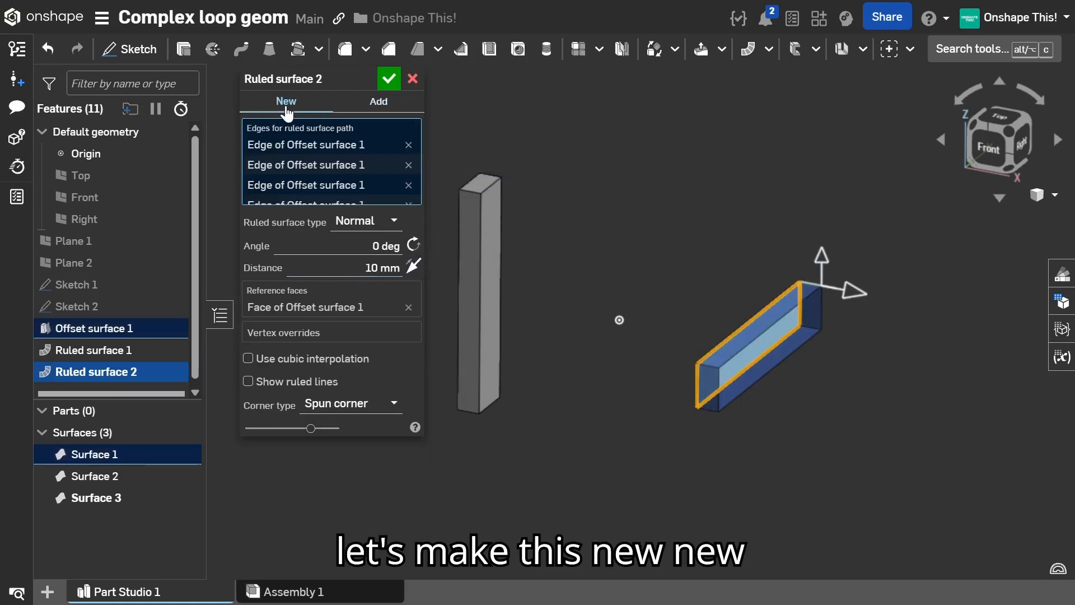
left_click(390, 79)
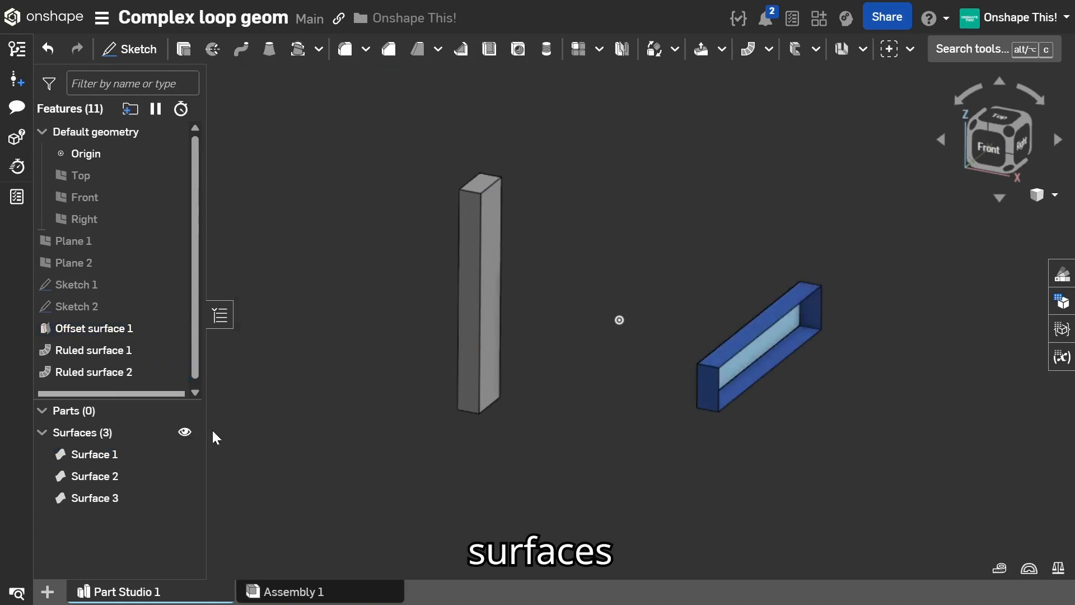
- Edit Ruled surface 1 so that it also creates a new, separate surface
right_click(134, 352)
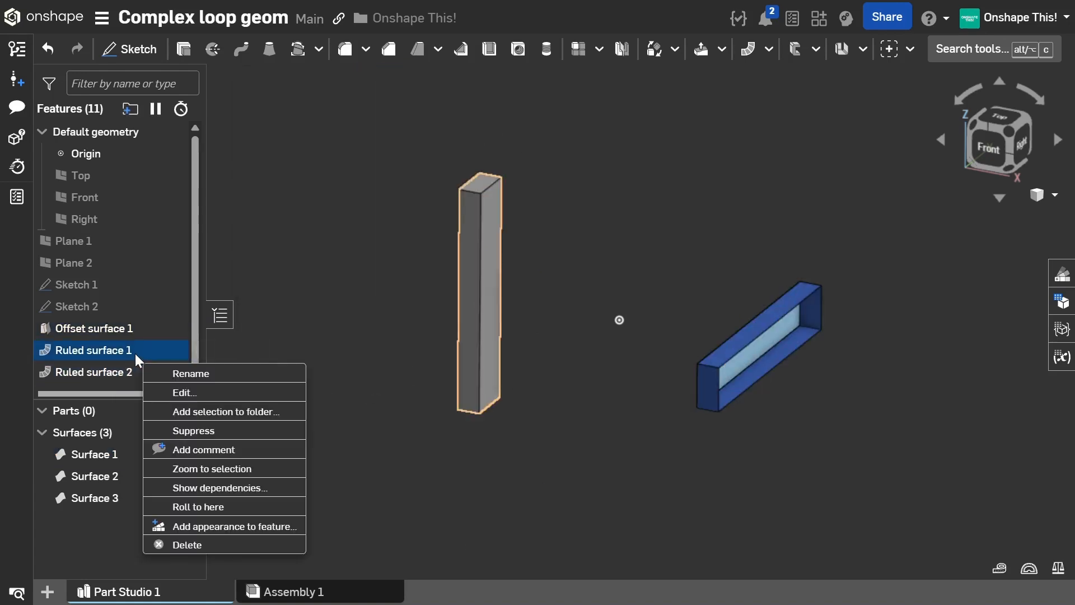
left_click(179, 392)
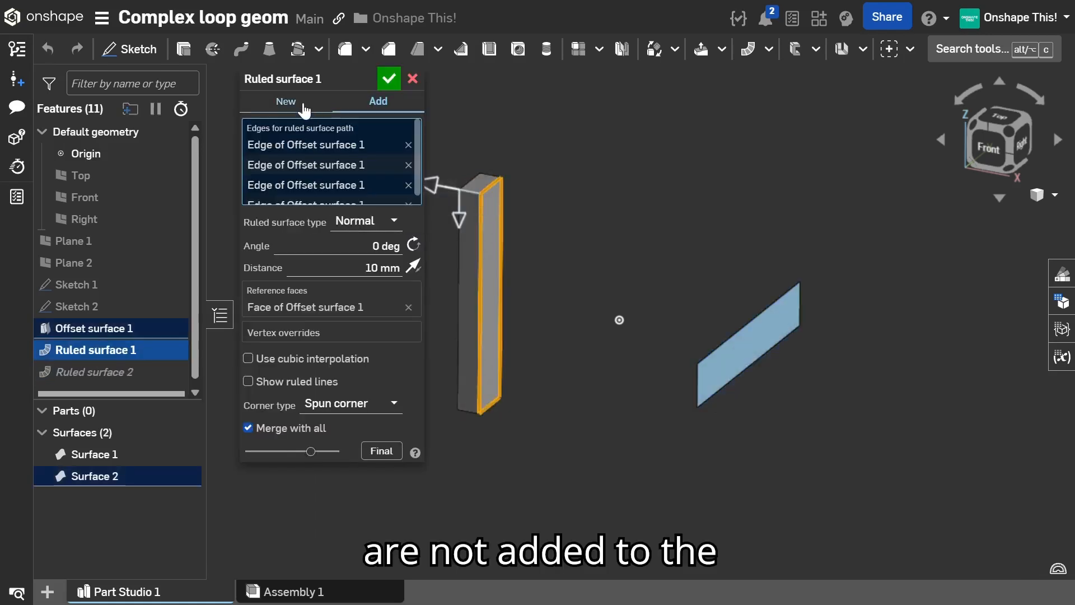
left_click(389, 79)
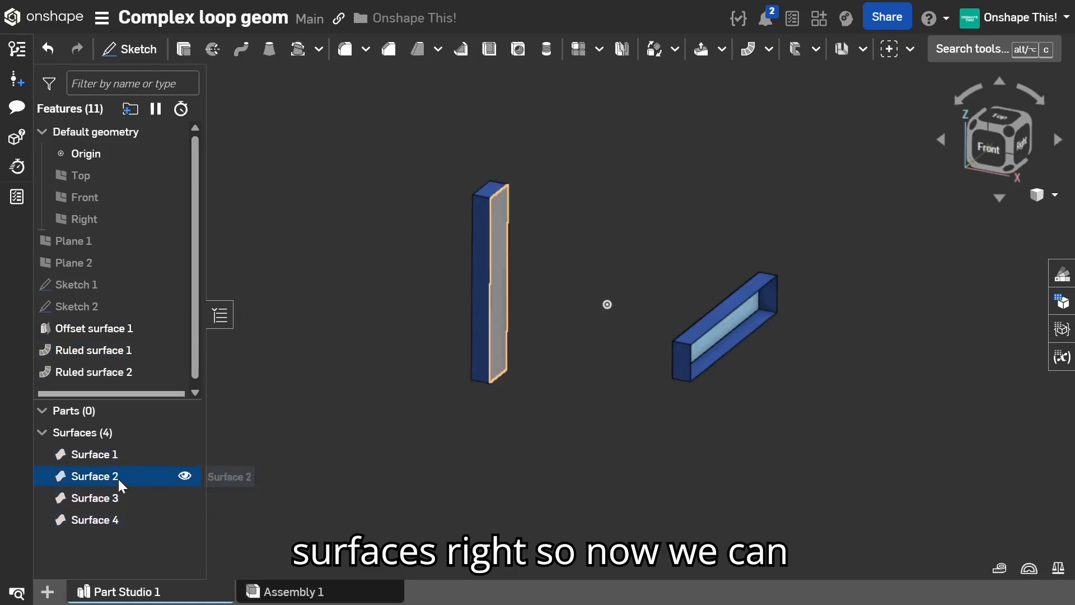
- Hide the planar Surface 1 and Surface 2 so only the two ruled surface frames are displayed
left_click(184, 480)
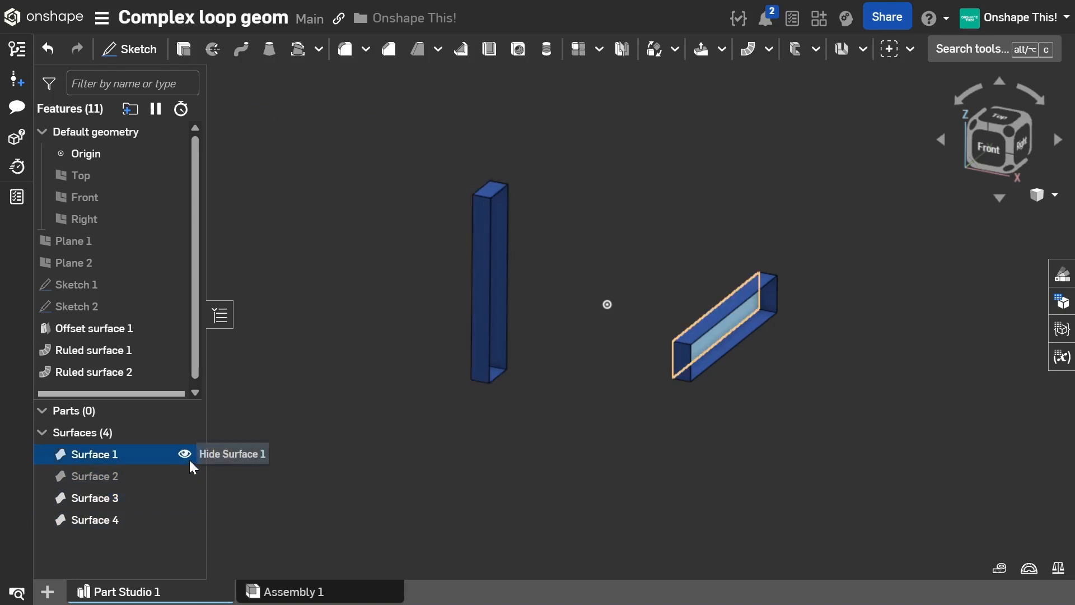
left_click(185, 454)
scroll(586, 246, "up", 3)
scroll(539, 260, "down", 2)
scroll(670, 260, "up", 2)
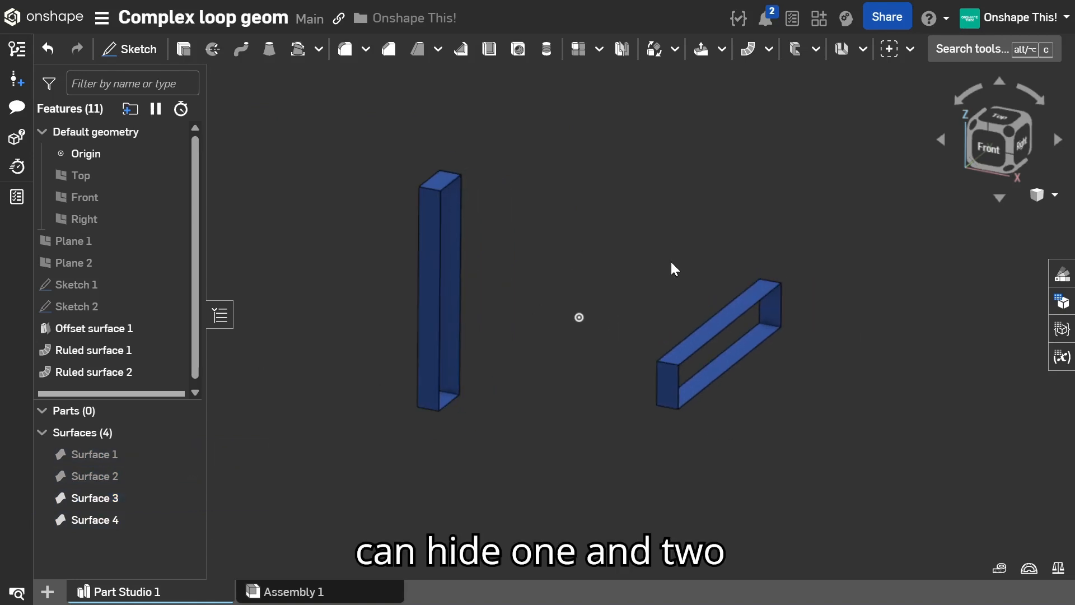
- Start a surface loft with the short upper edge of the vertical frame's inner rim as the first profile
left_click(269, 49)
scroll(543, 180, "up", 1)
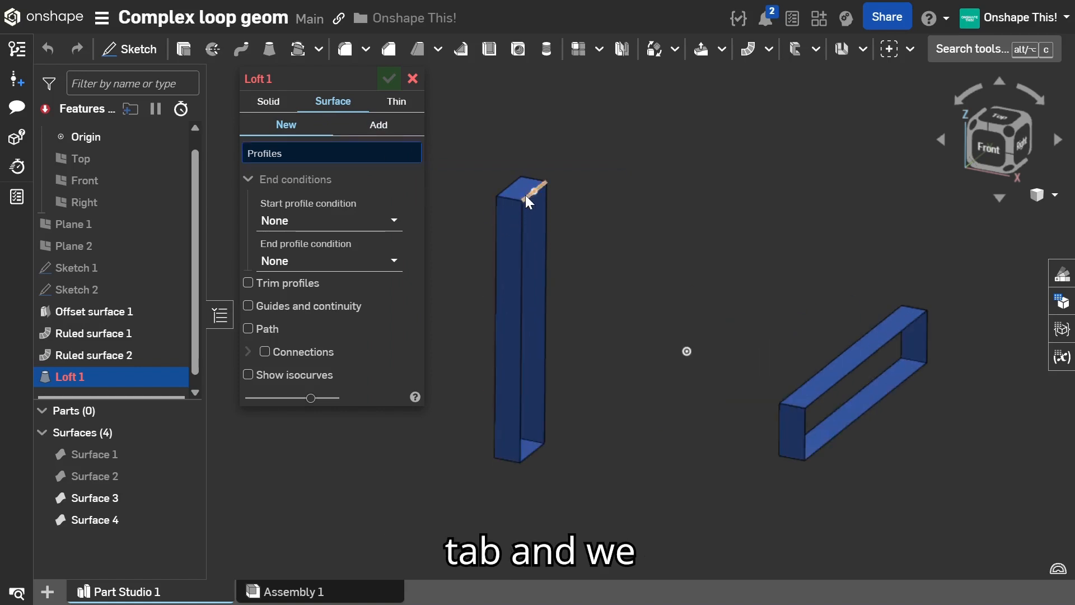
scroll(525, 195, "up", 4)
left_click(532, 197)
scroll(527, 201, "down", 2)
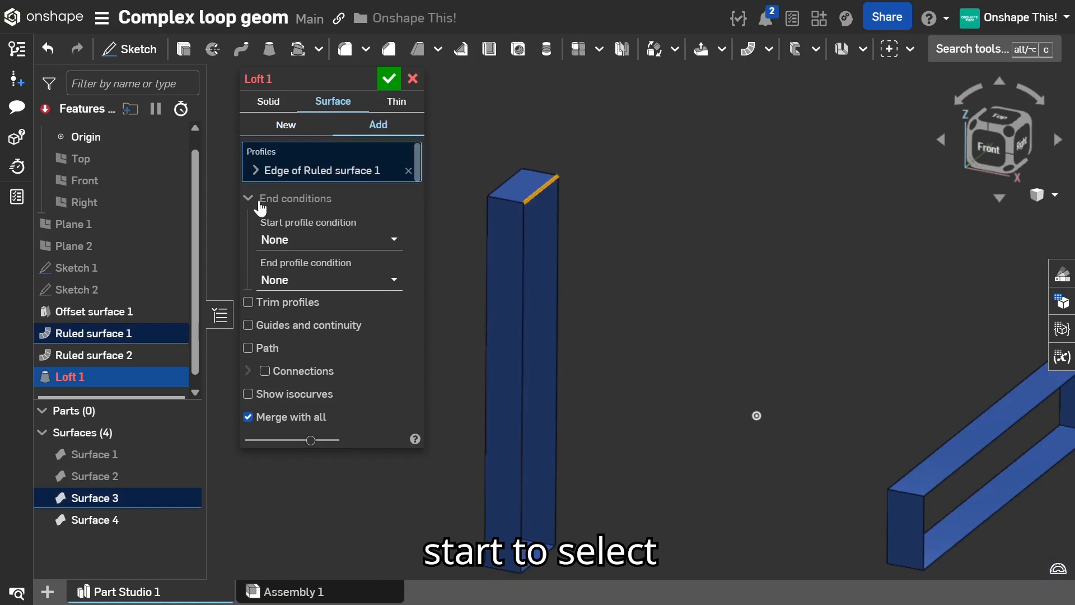
- Add the remaining three edges of the vertical frame's inner rim to the first loft profile
left_click(255, 170)
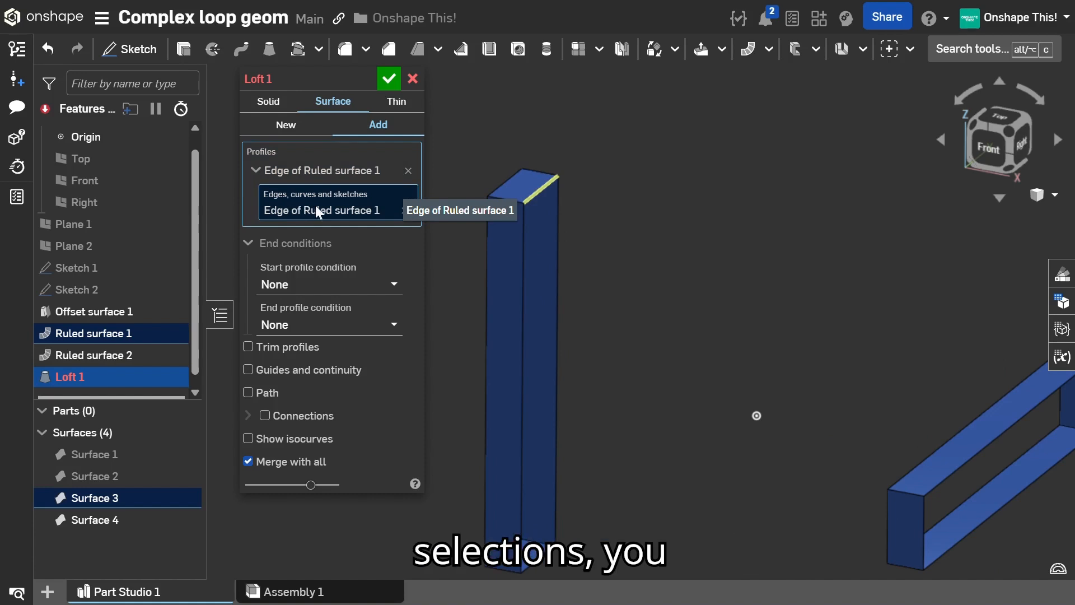
left_click(255, 170)
left_click(255, 170)
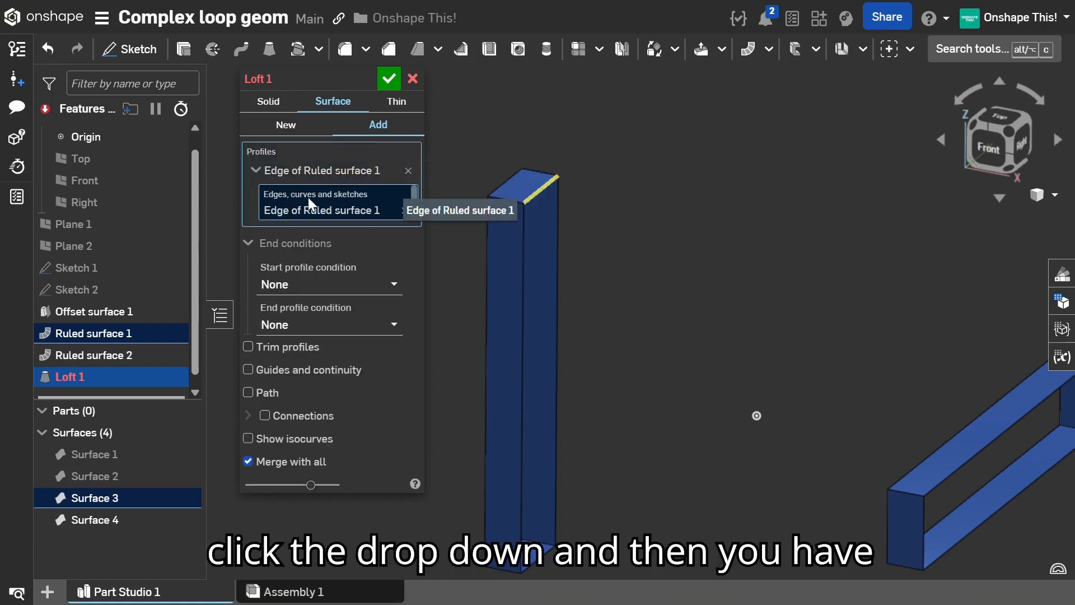
left_click(526, 229)
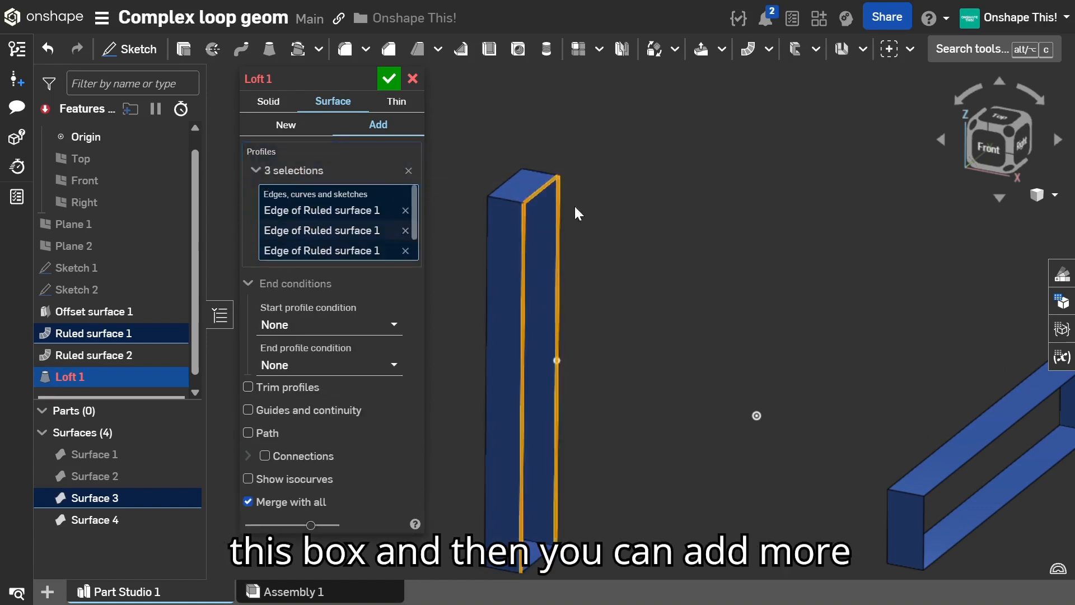
left_click(559, 208)
scroll(579, 212, "down", 3)
scroll(558, 406, "up", 4)
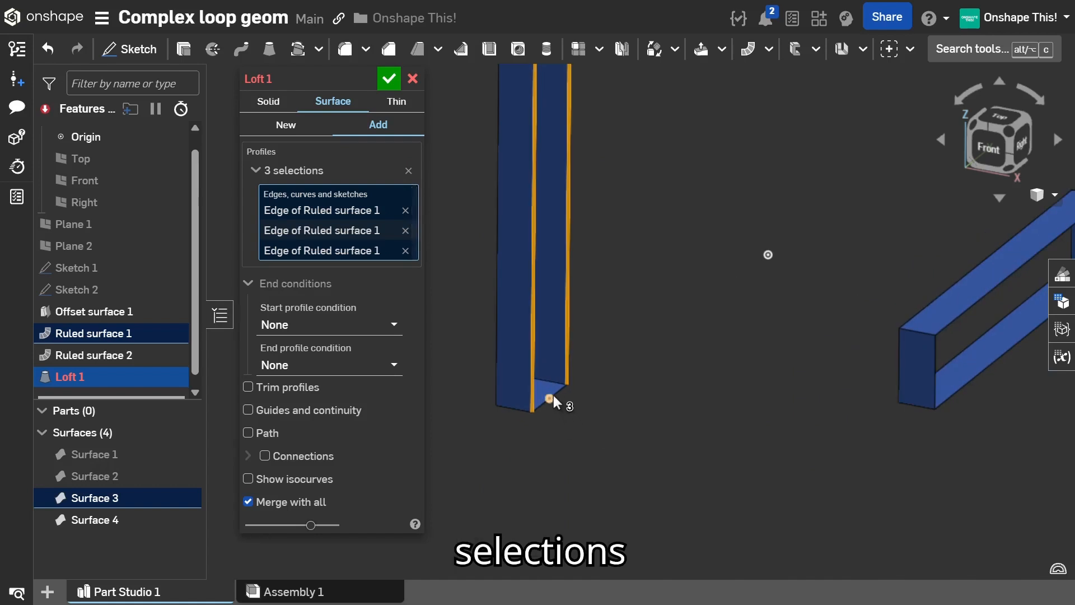
left_click(554, 396)
scroll(560, 321, "down", 3)
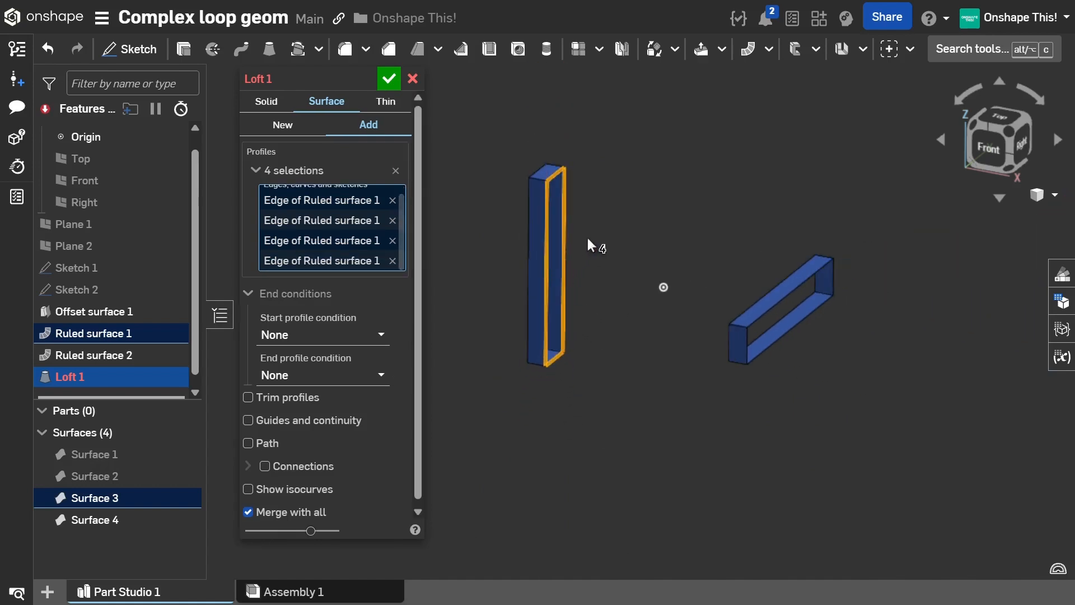
left_click(260, 171)
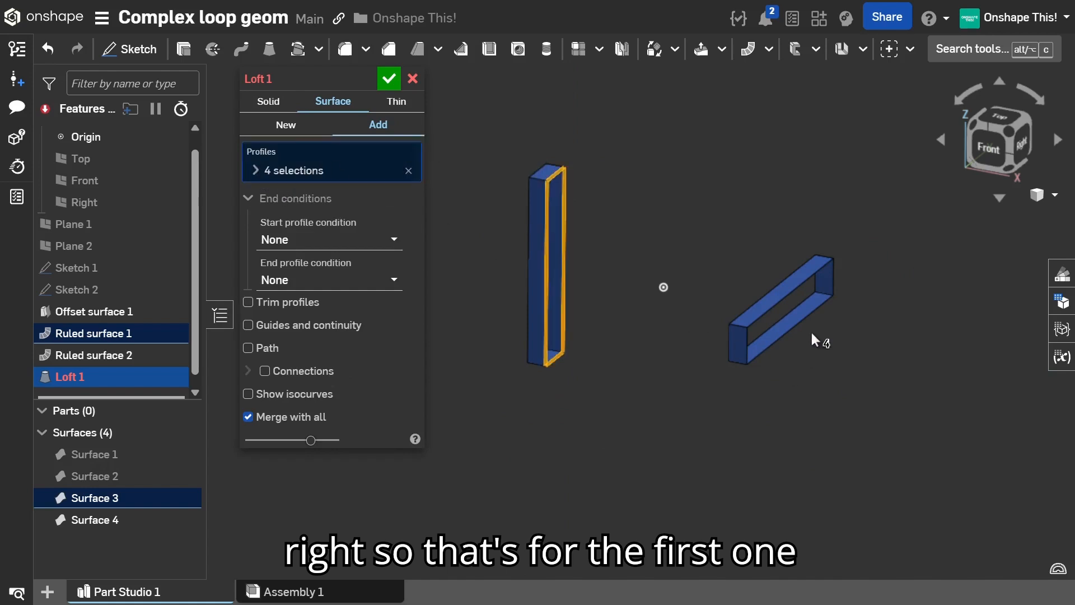
- Define the second loft profile from all four edges of the horizontal frame's inner rim
scroll(807, 266, "up", 5)
right_click_drag(828, 280, 676, 274)
left_click(634, 227)
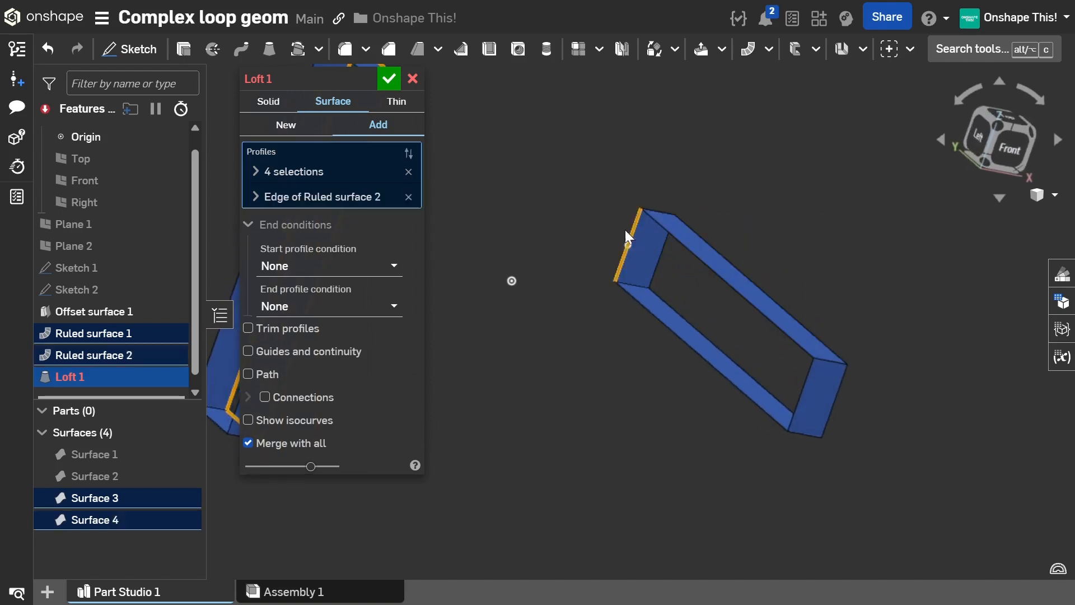
left_click(262, 199)
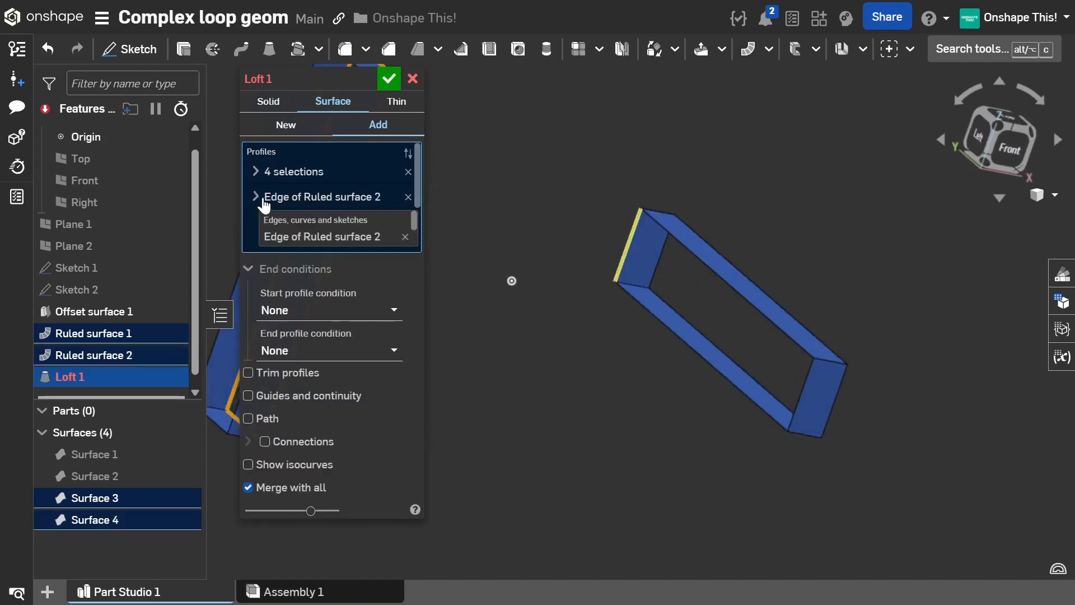
left_click(290, 224)
left_click(677, 234)
left_click(644, 307)
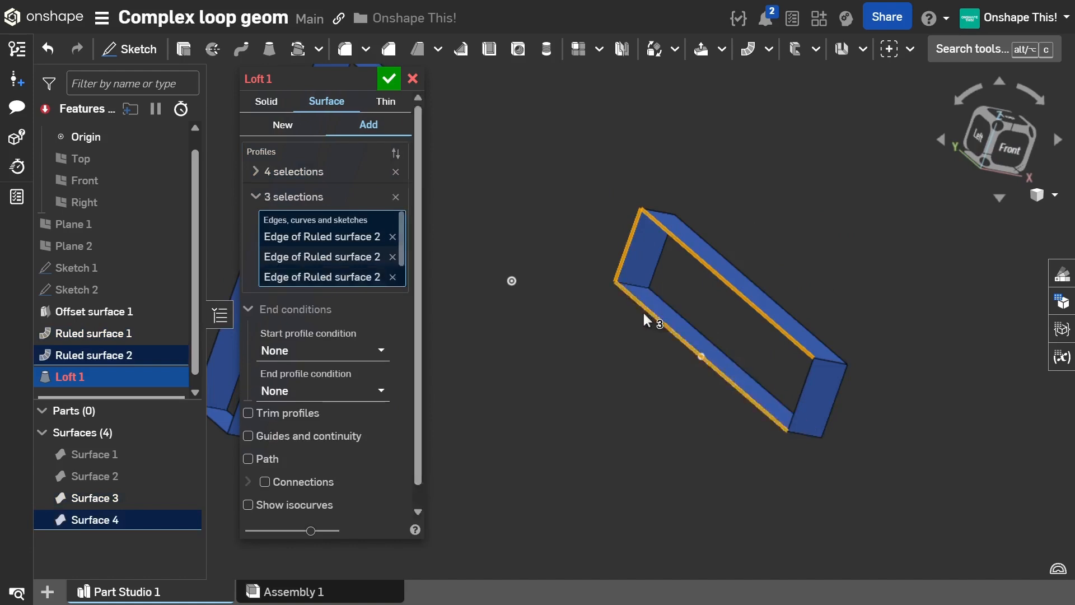
left_click(807, 379)
- Set the loft between the two frames to create a new surface
right_click_drag(770, 251, 772, 294)
scroll(745, 271, "down", 3)
left_click(283, 124)
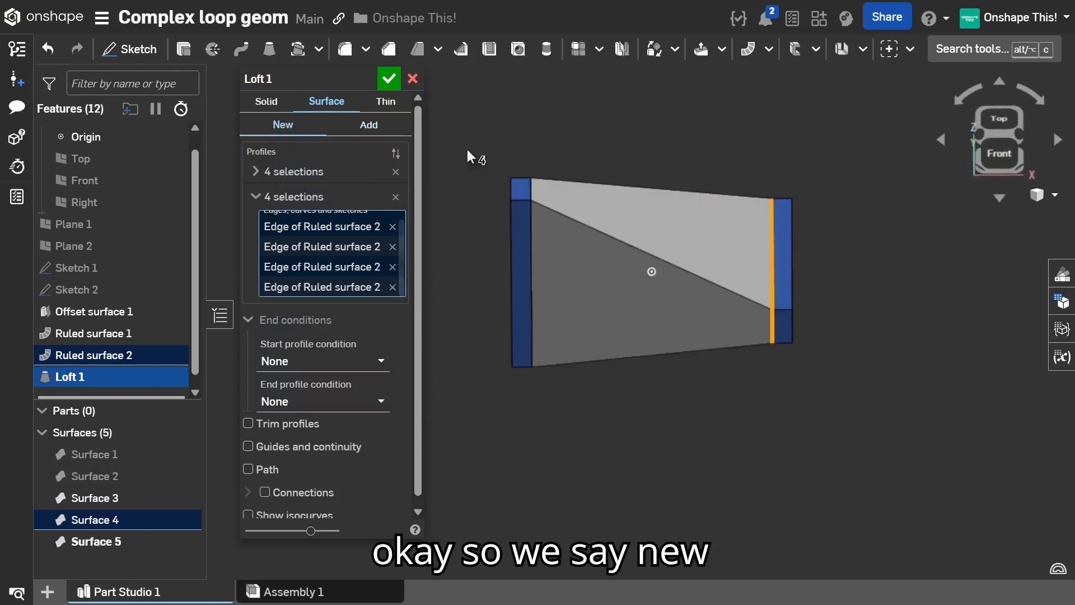
- Set the loft's start profile condition to Match tangent
left_click(289, 197)
mouse_move(542, 238)
right_mouse_down()
mouse_move(559, 217)
mouse_move(552, 230)
right_mouse_up()
left_click(349, 273)
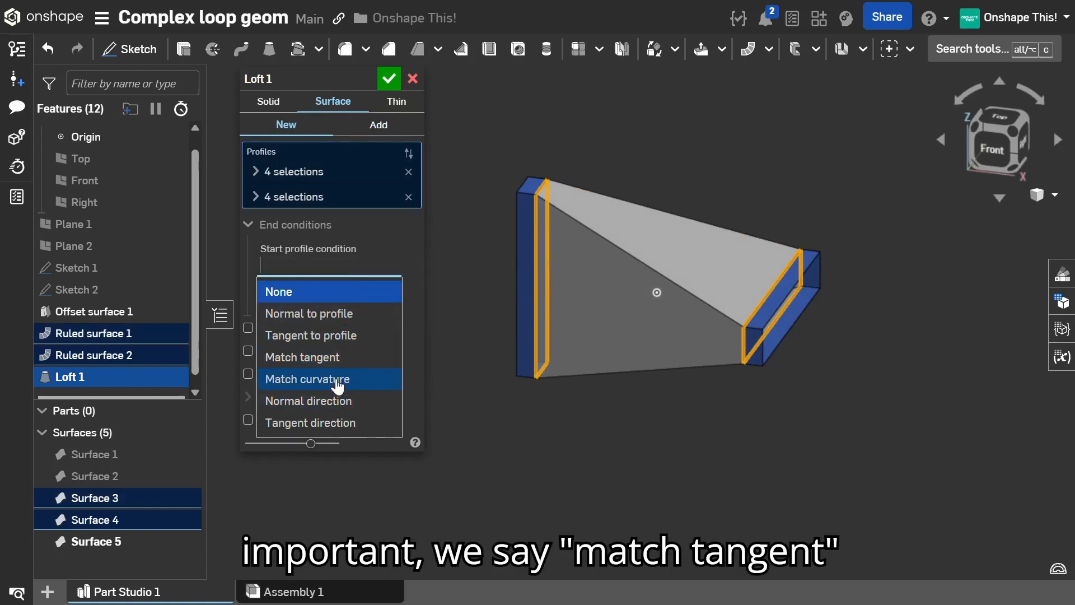
scroll(516, 212, "up", 5)
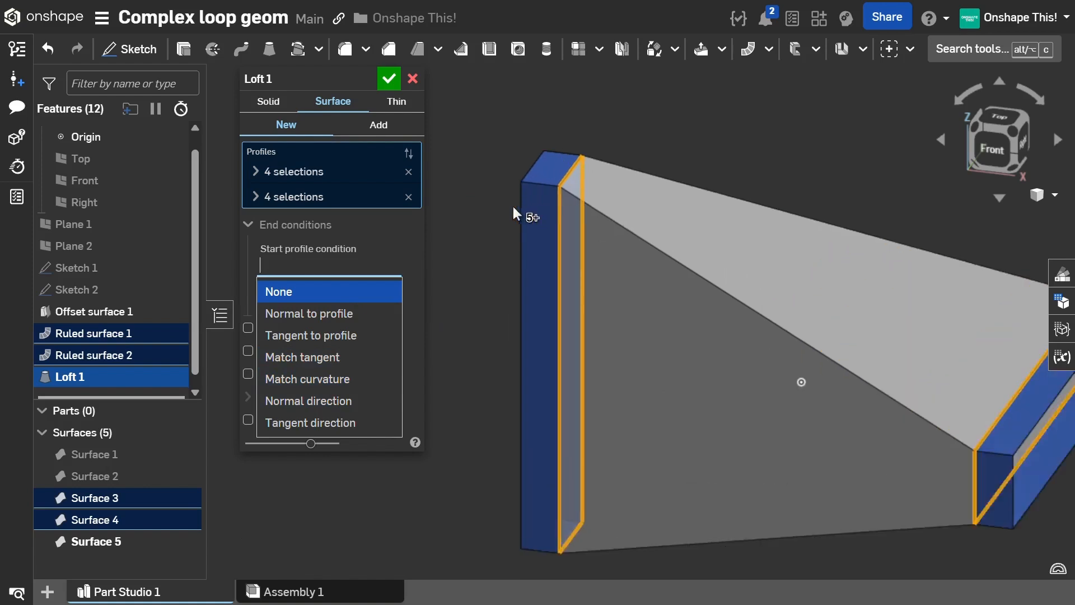
left_click(350, 359)
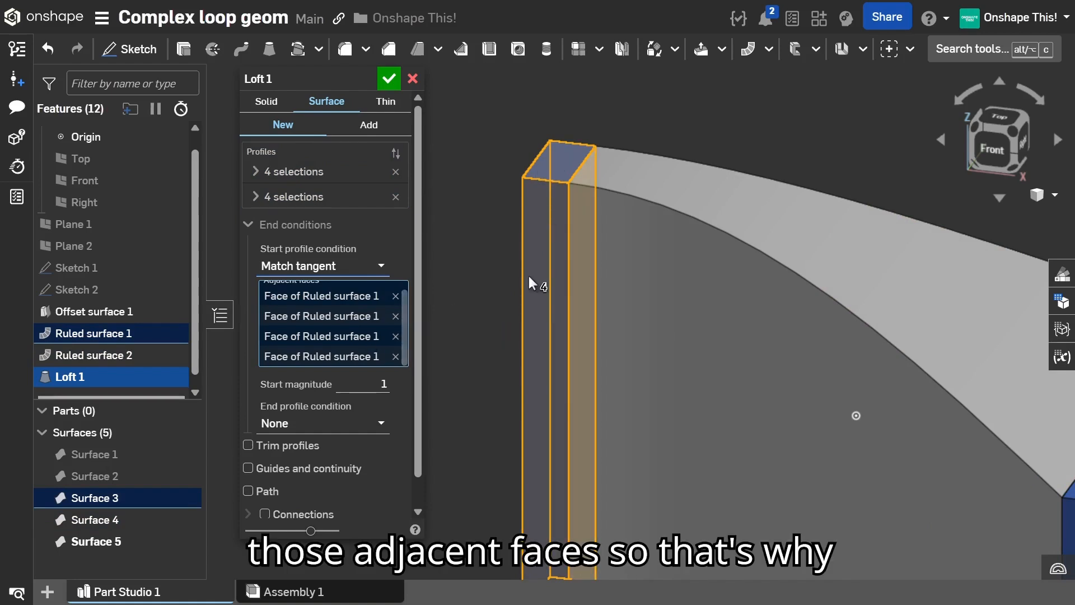
scroll(535, 267, "down", 5)
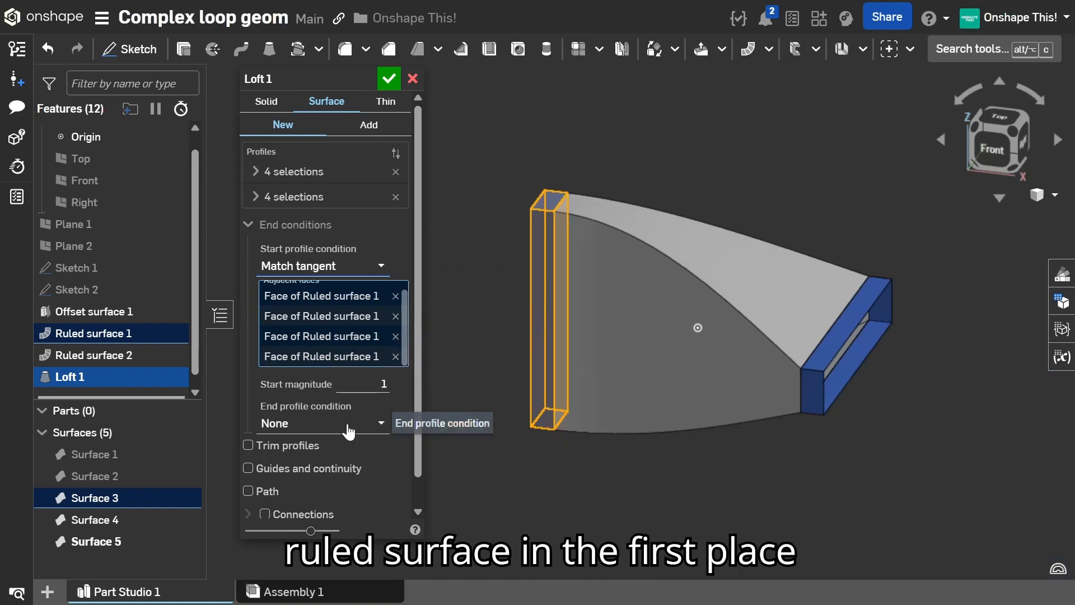
scroll(352, 392, "down", 1)
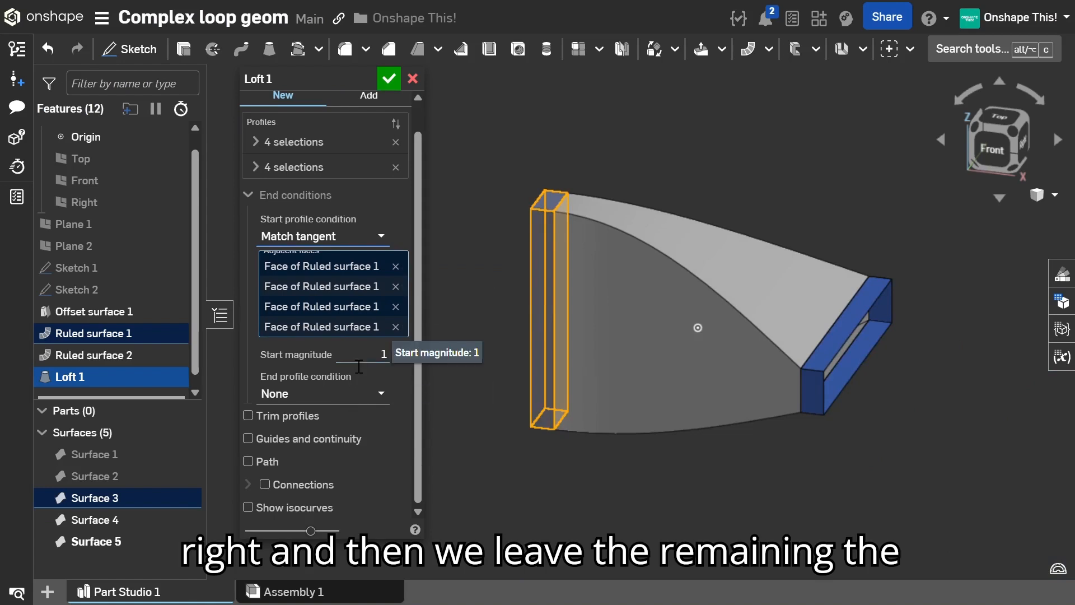
left_click(256, 199)
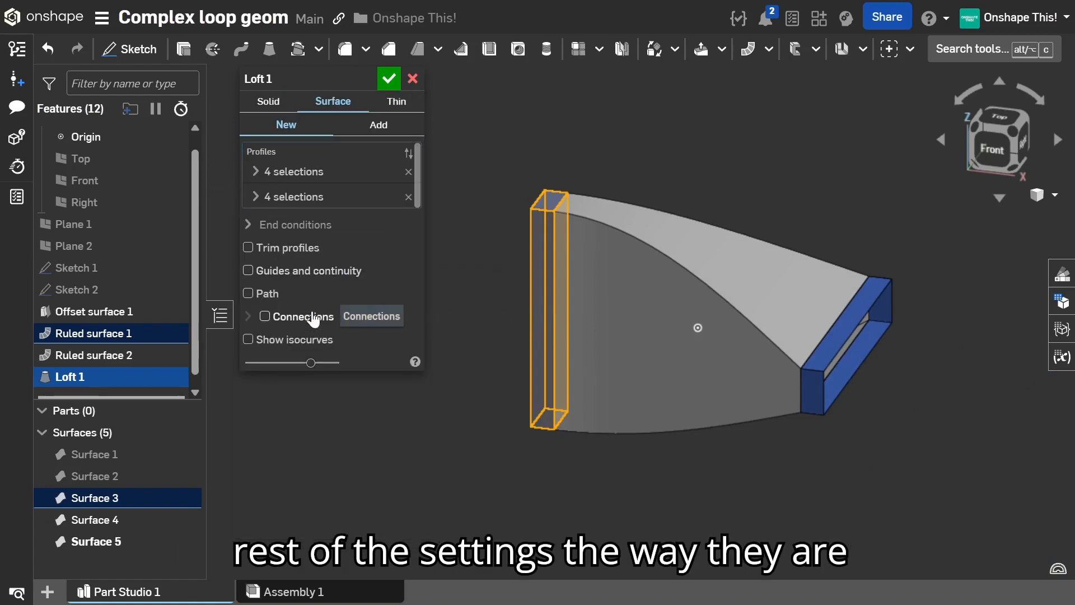
left_click(257, 230)
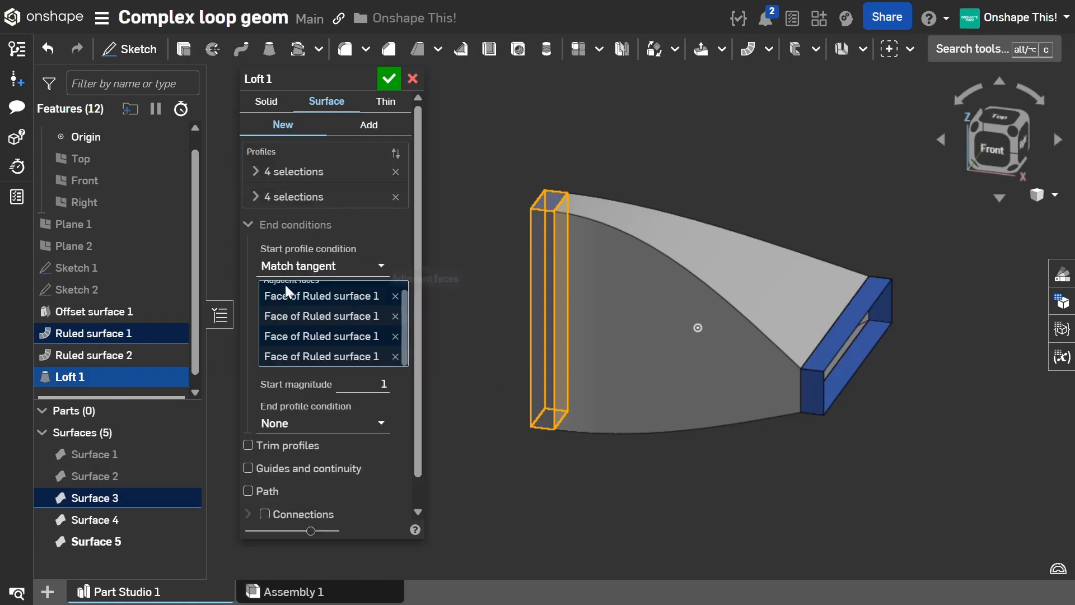
left_click(381, 267)
left_click(326, 297)
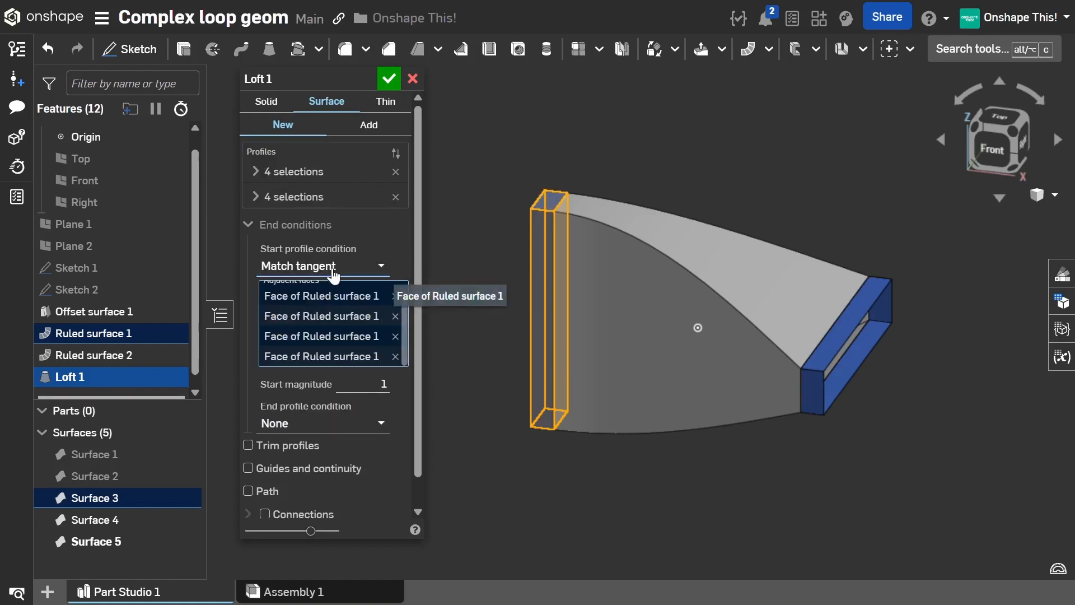
left_click(334, 273)
left_click(362, 277)
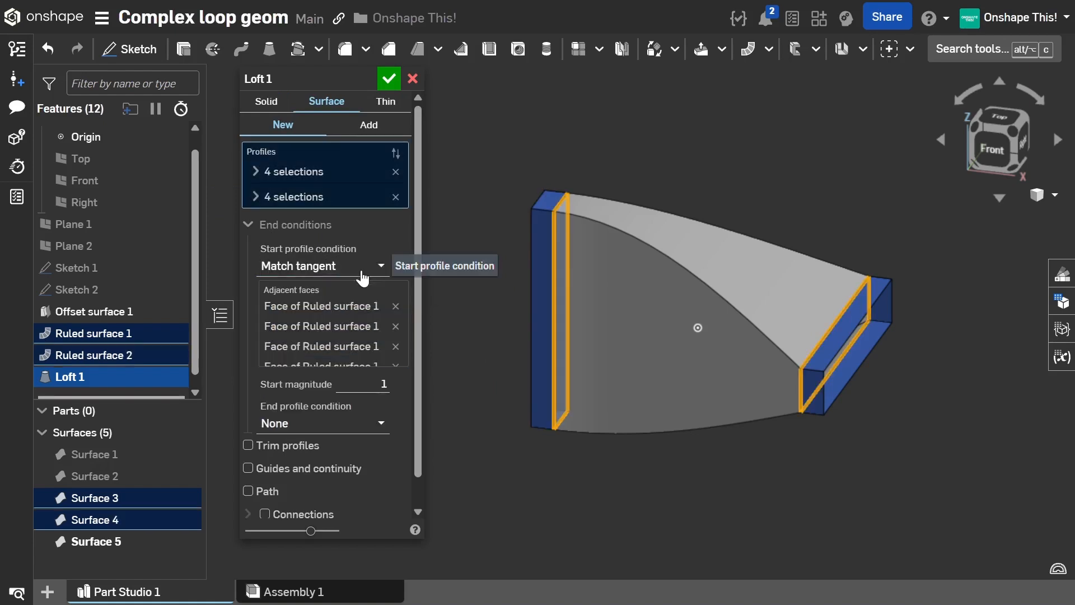
- Set the loft's end profile condition to Match tangent
left_click(311, 424)
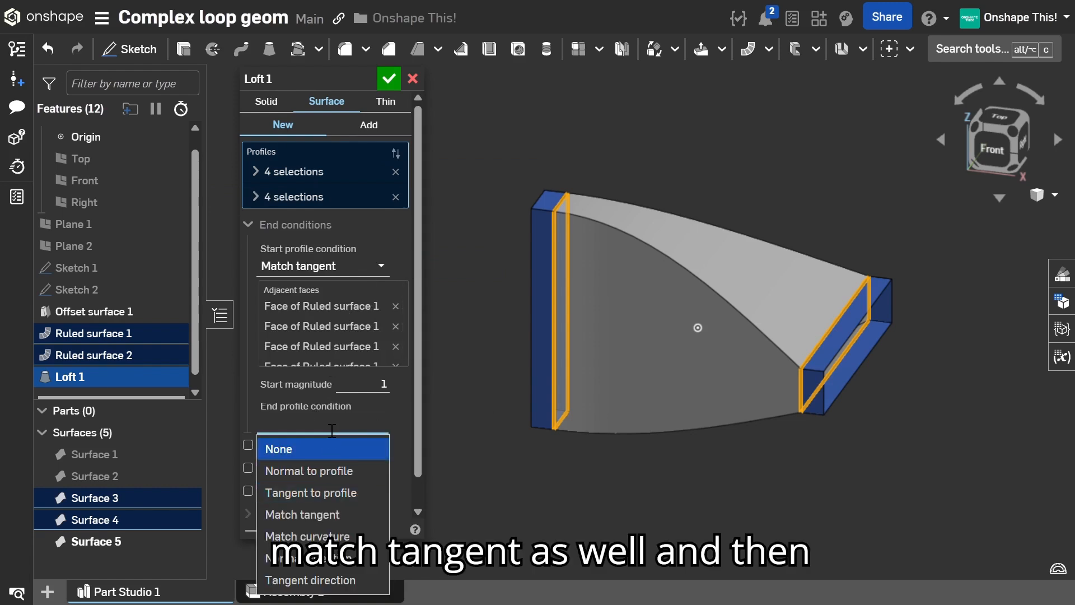
left_click(321, 514)
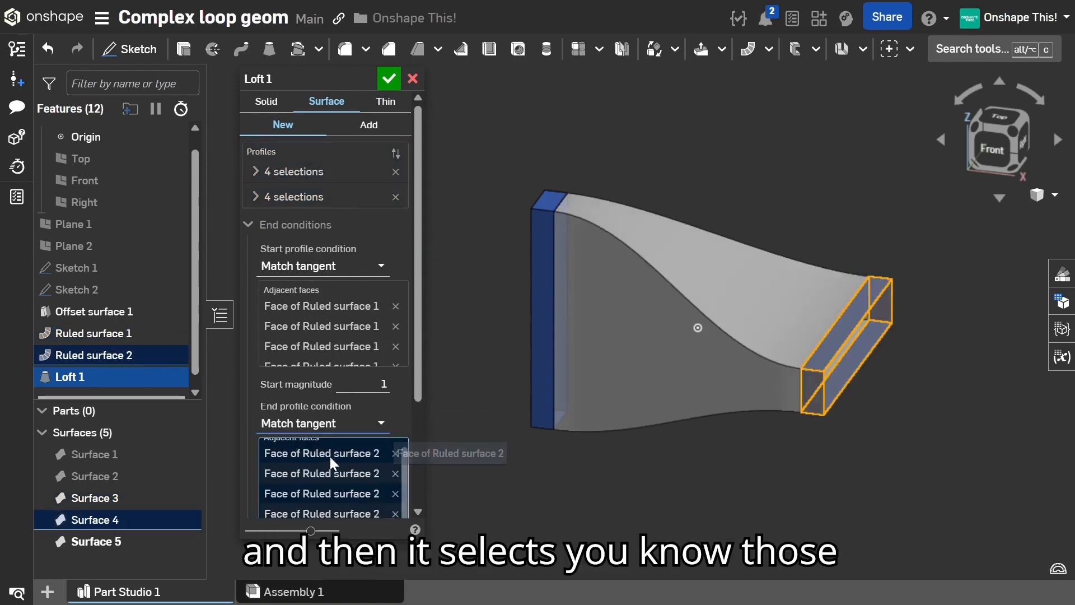
left_click_drag(419, 386, 418, 438)
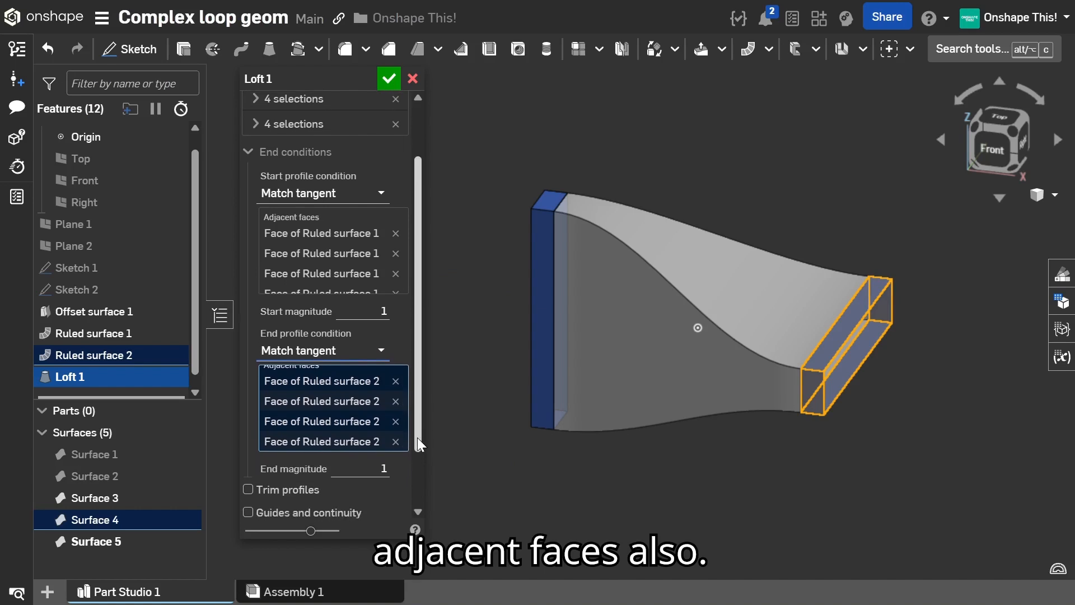
- Show isocurves on the loft with a count of 20 and accept the loft
scroll(333, 387, "down", 1)
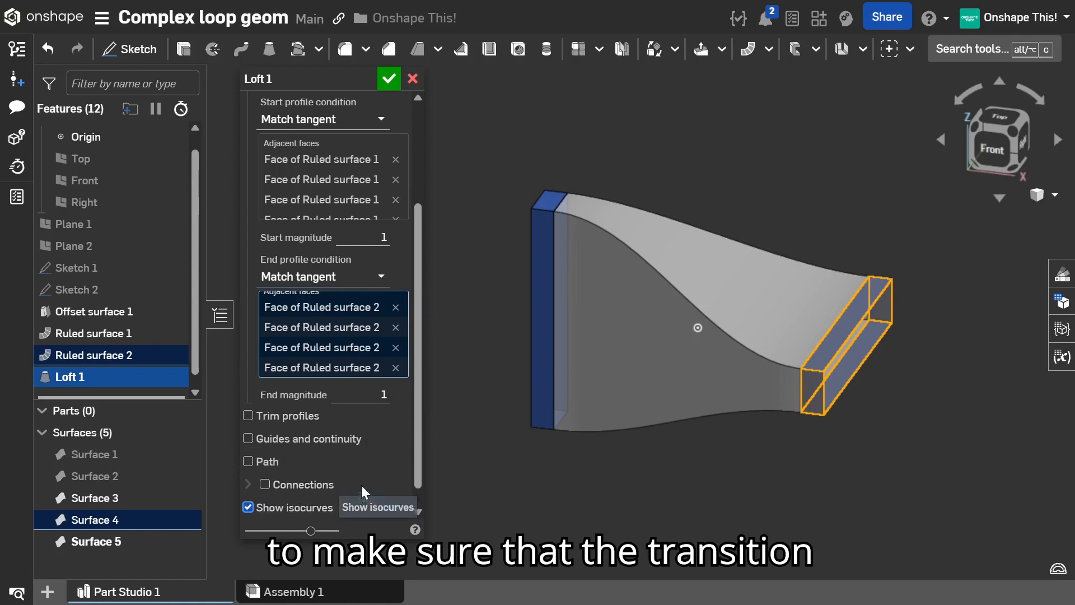
left_click_drag(416, 451, 415, 511)
right_click_drag(751, 364, 808, 422)
scroll(765, 348, "up", 5)
right_click_drag(765, 348, 756, 325)
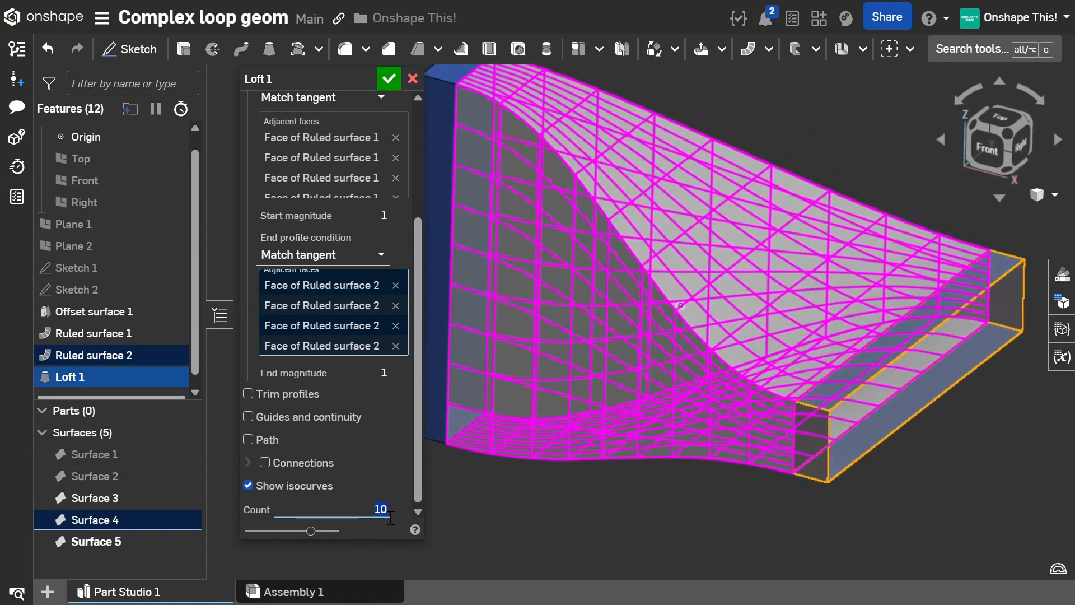
key("Return")
- Reopen Loft 1 to examine its isocurves and settings, and close it again
left_click(45, 353)
right_click(66, 375)
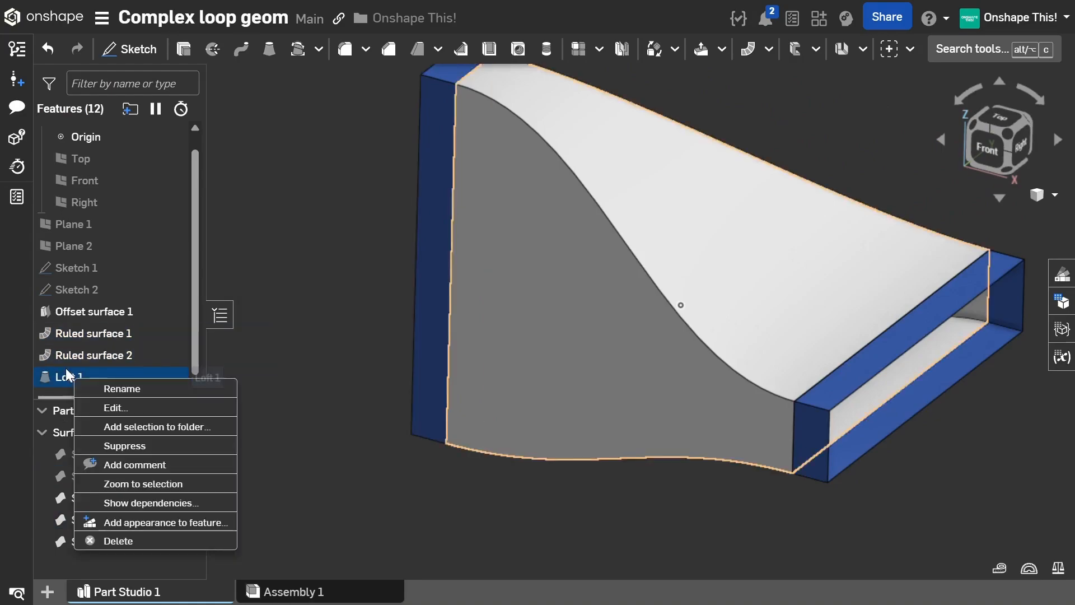
left_click(116, 408)
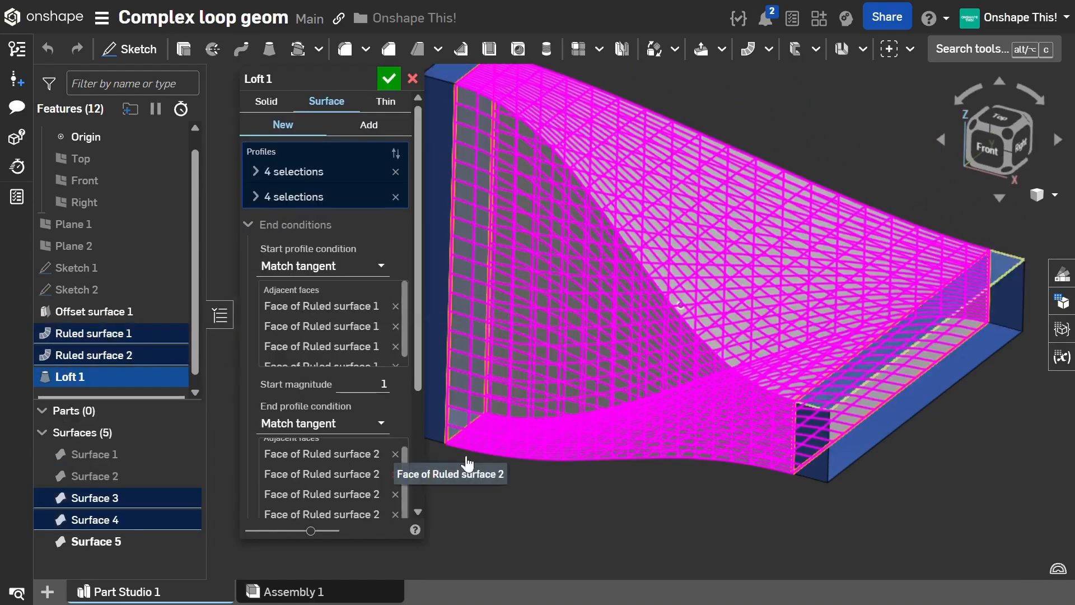
right_click_drag(630, 345, 652, 338)
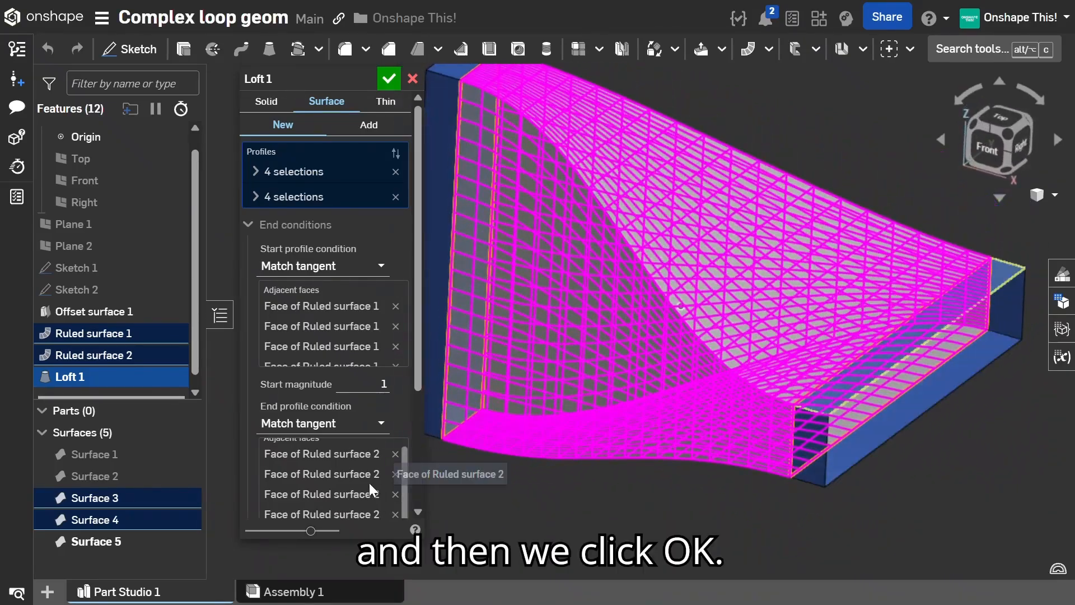
scroll(365, 508, "down", 5)
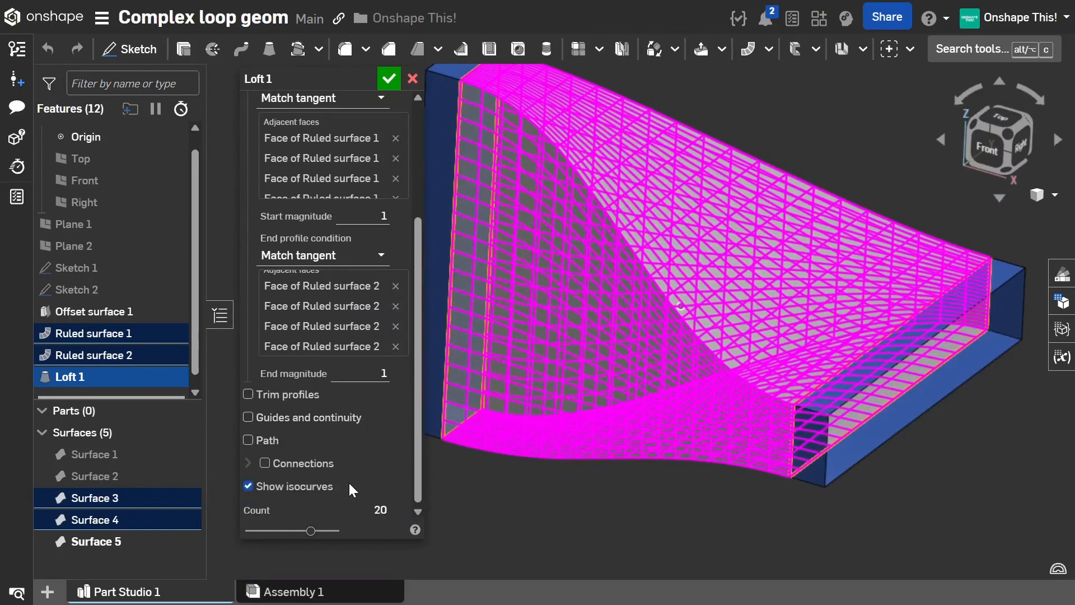
left_click(389, 84)
- Show Surface 1 and Surface 2 at the loft's ends, and hide the ruled surface frames Surface 3 and Surface 4
scroll(540, 370, "down", 4)
right_click_drag(540, 370, 530, 343)
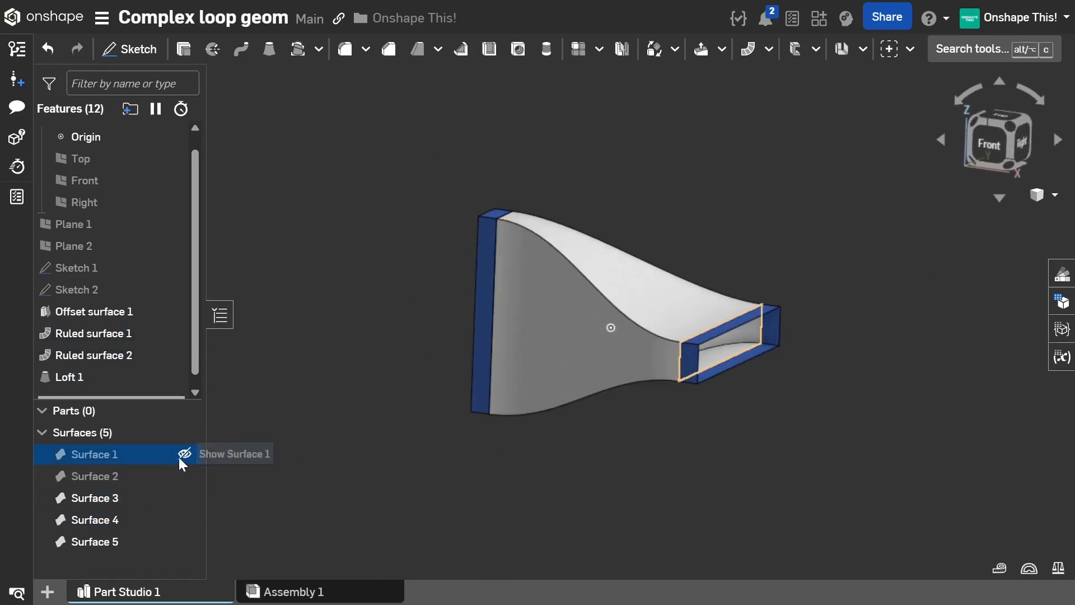
left_click(183, 454)
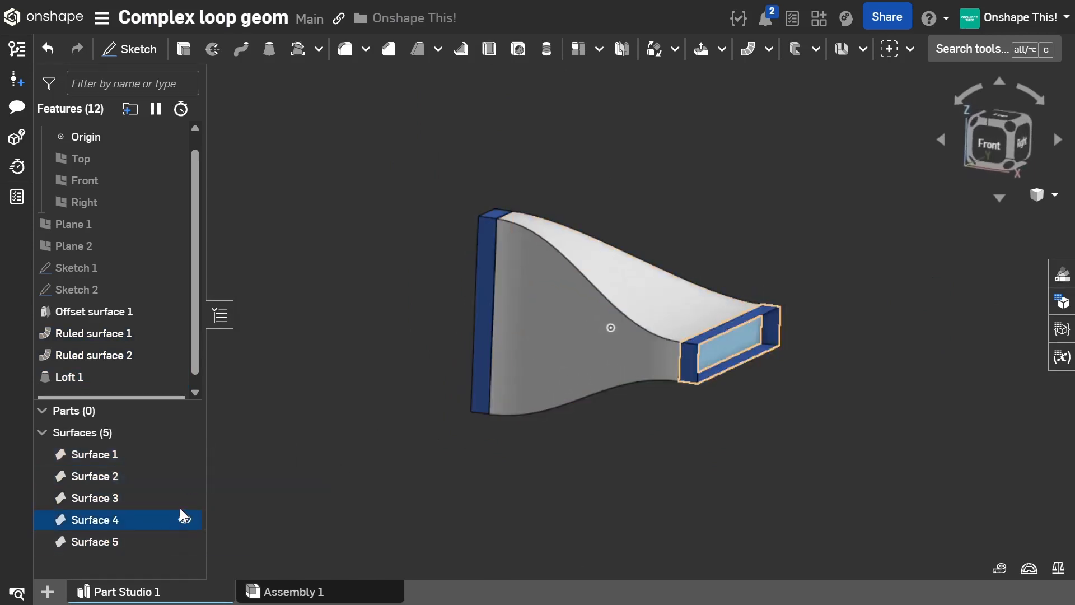
left_click(186, 499)
left_click(187, 518)
mouse_move(538, 392)
right_mouse_down()
mouse_move(569, 381)
mouse_move(586, 404)
mouse_move(550, 377)
mouse_move(510, 385)
mouse_move(533, 401)
mouse_move(549, 395)
mouse_move(543, 406)
right_mouse_up()
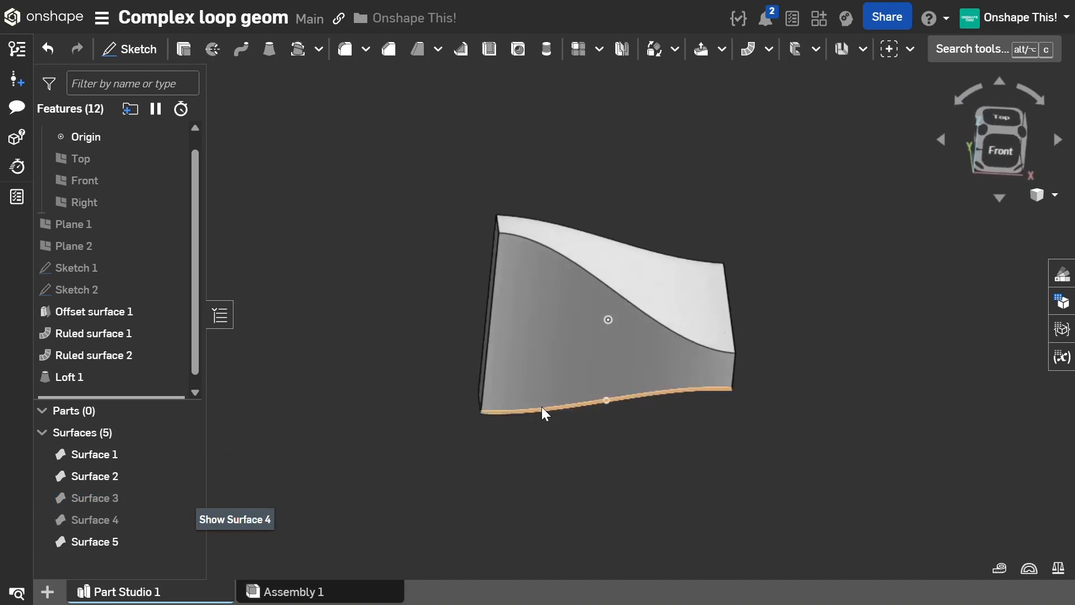
- Enclose Surface 1, Surface 2 and Surface 5 into a new solid part
left_click(297, 49)
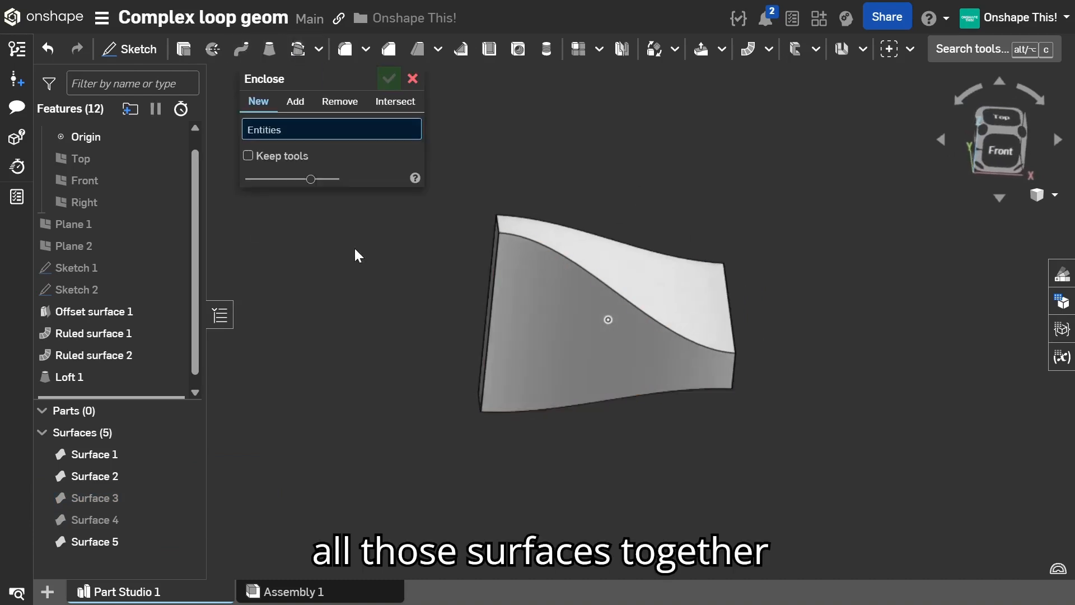
right_click_drag(360, 280, 624, 431)
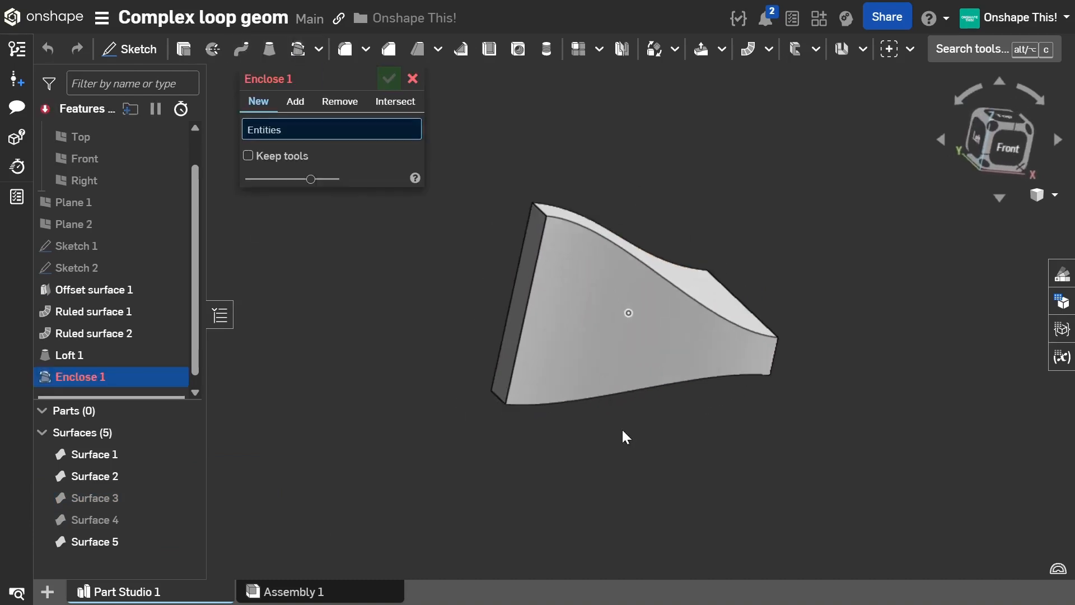
left_click_drag(860, 432, 471, 180)
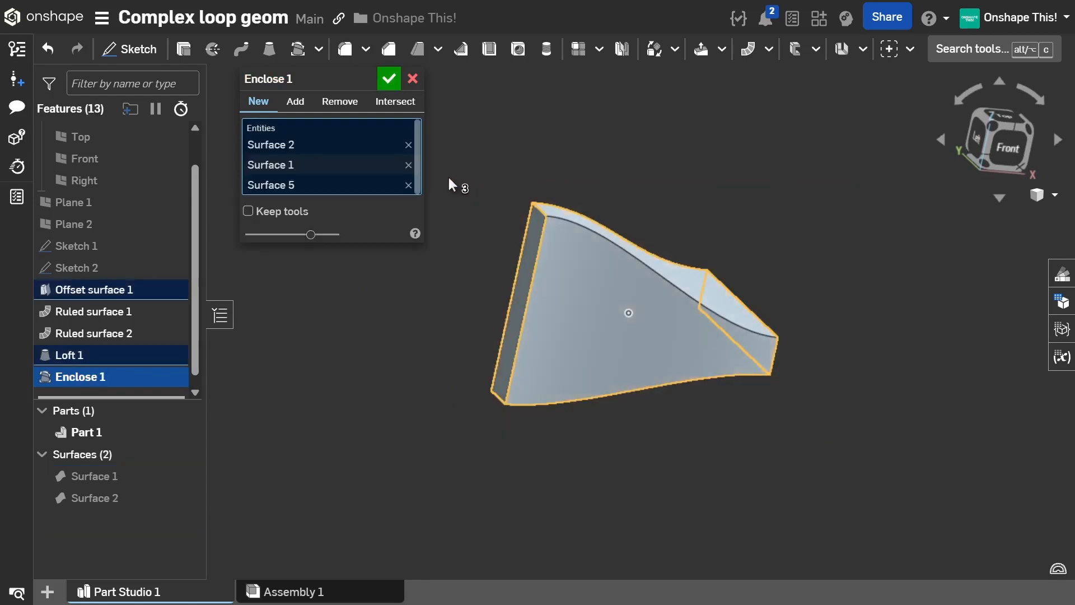
left_click(390, 79)
- Examine the solid's interior with a section view on the Front plane, and close the section view
right_click_drag(486, 225, 644, 328)
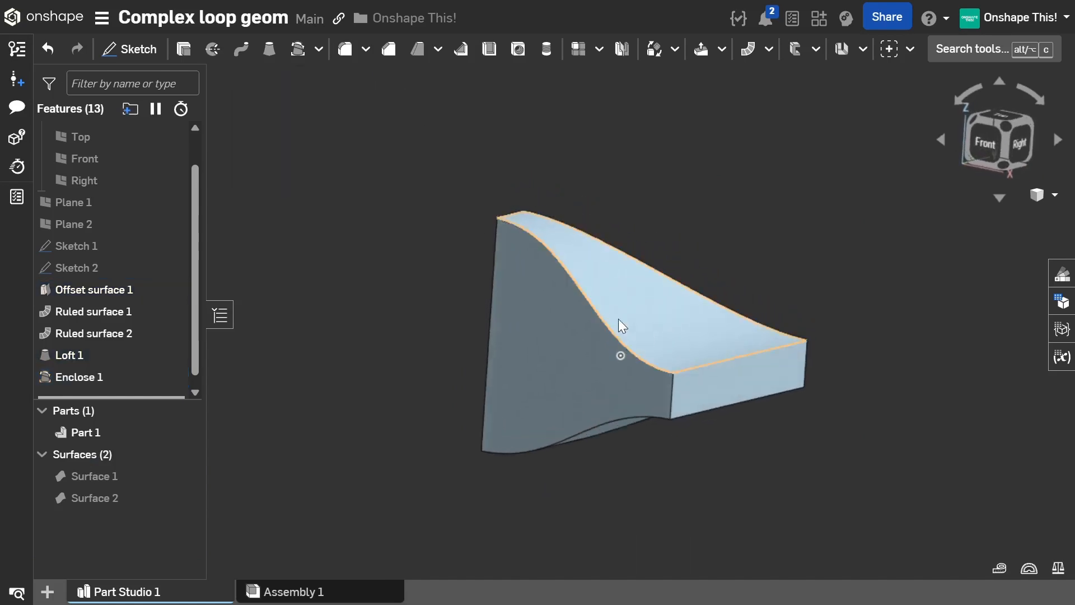
left_click(1055, 196)
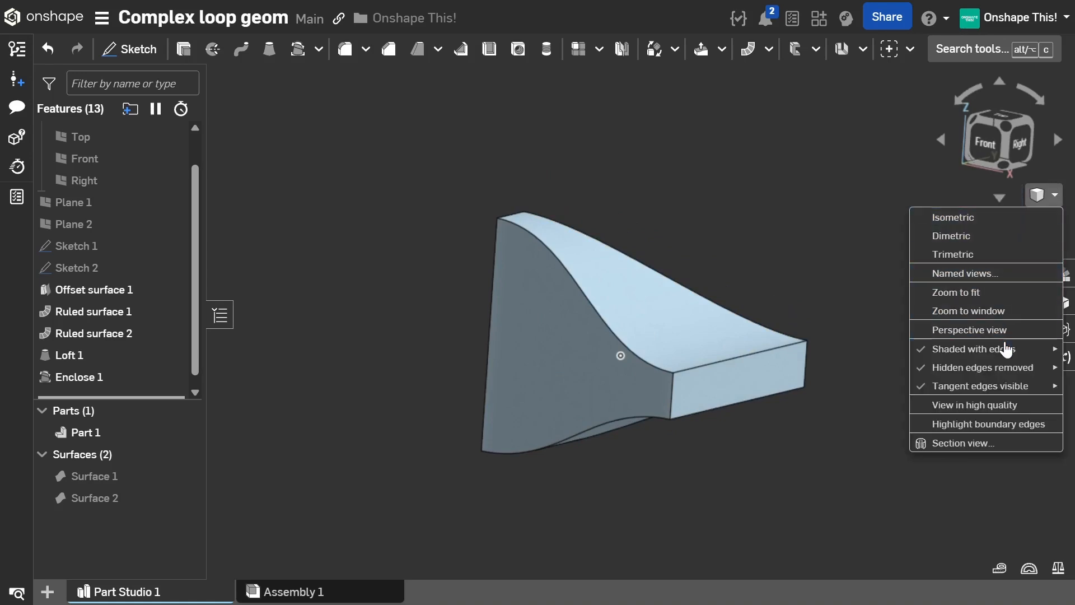
left_click(946, 442)
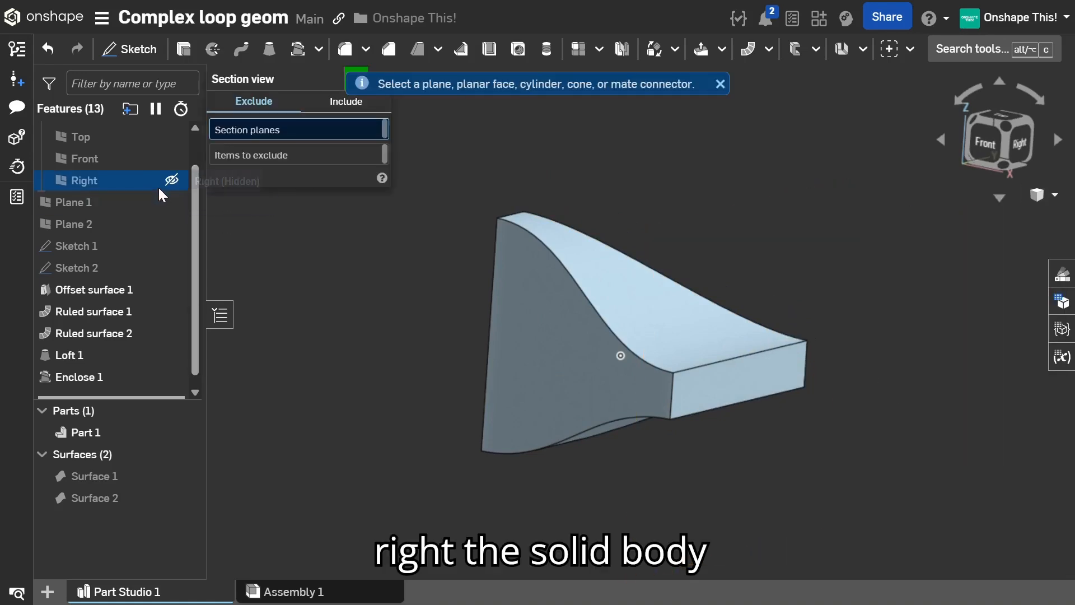
left_click(126, 162)
mouse_move(514, 323)
right_mouse_down()
mouse_move(561, 322)
mouse_move(518, 323)
right_mouse_up()
left_click_drag(572, 361, 517, 323)
left_click(380, 79)
mouse_move(505, 276)
right_mouse_down()
mouse_move(566, 295)
mouse_move(538, 310)
mouse_move(511, 297)
mouse_move(523, 314)
mouse_move(518, 448)
mouse_move(516, 399)
mouse_move(504, 389)
mouse_move(502, 403)
mouse_move(577, 221)
mouse_move(515, 270)
mouse_move(516, 258)
right_mouse_up()
scroll(515, 268, "down", 1)
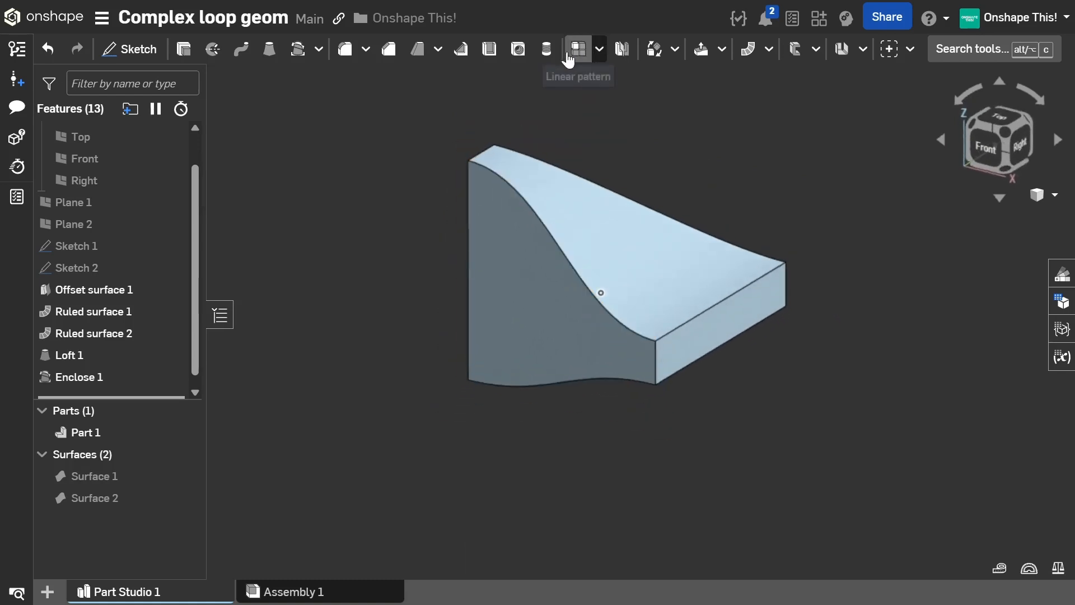
- Offset both rectangular end faces of the solid outward by 50 mm using Move face
left_click(722, 49)
left_click(730, 133)
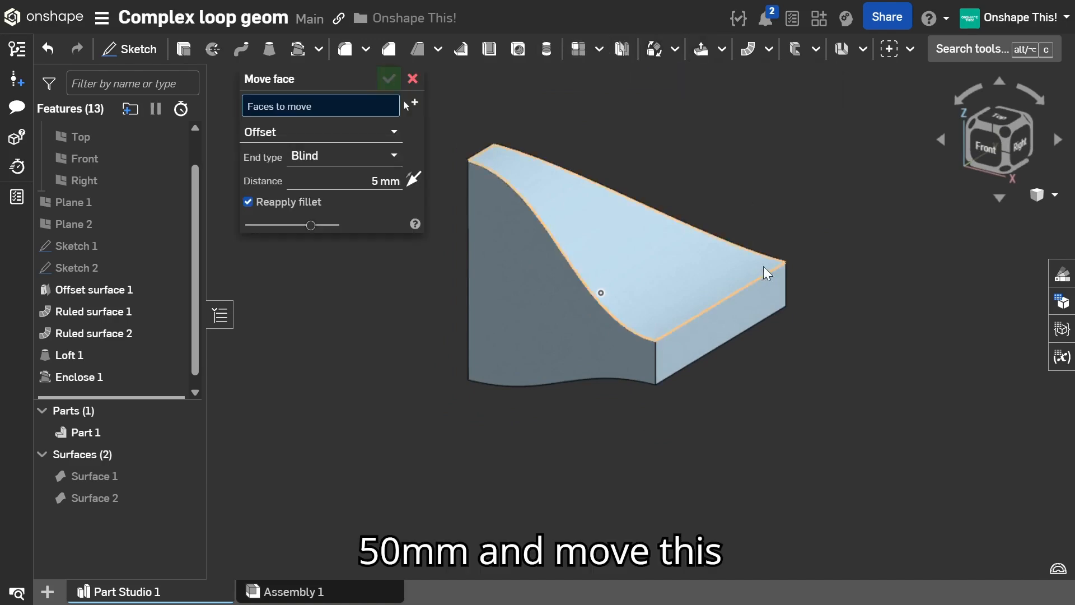
left_click(751, 314)
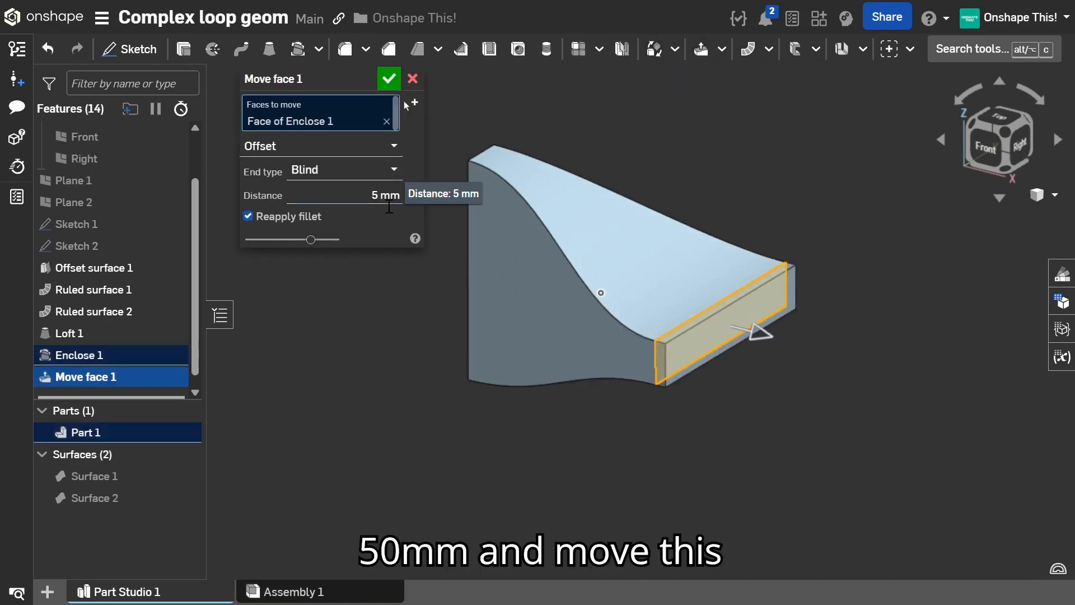
left_click(387, 206)
type("50")
key("Return")
right_click_drag(537, 240, 504, 245)
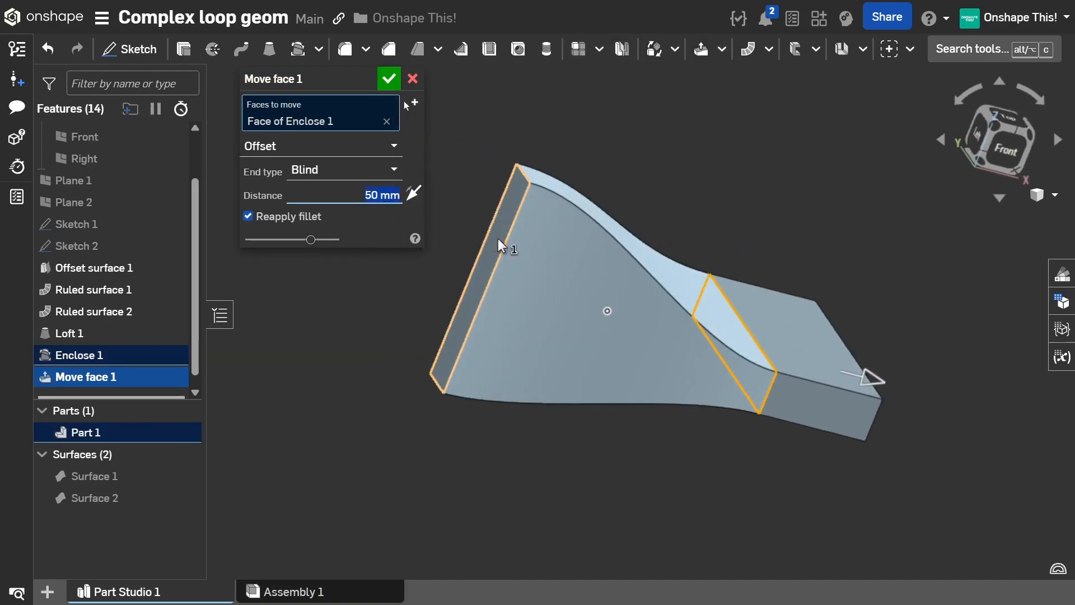
left_click(500, 246)
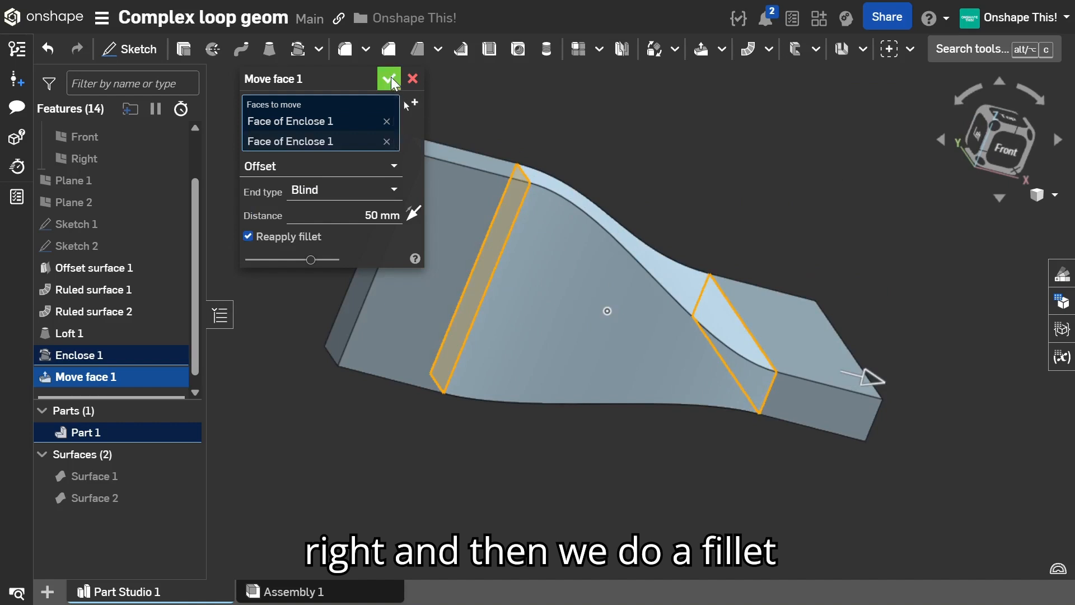
left_click(394, 82)
- Round the flat end face of the solid's upright end with a full round fillet between its two broad side faces
right_click_drag(598, 281, 577, 263)
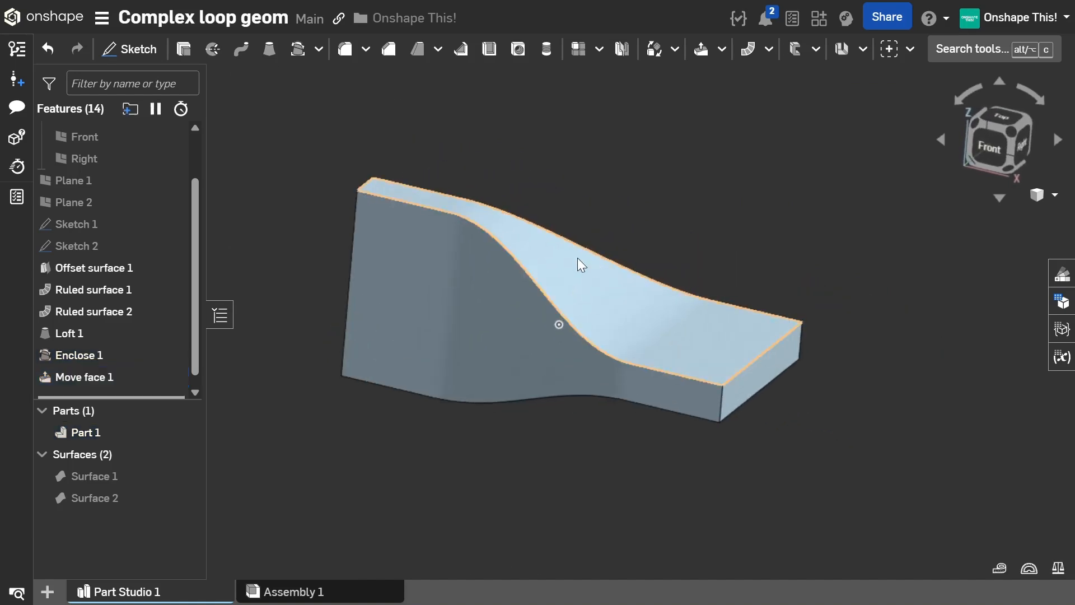
left_click(346, 56)
left_click(373, 104)
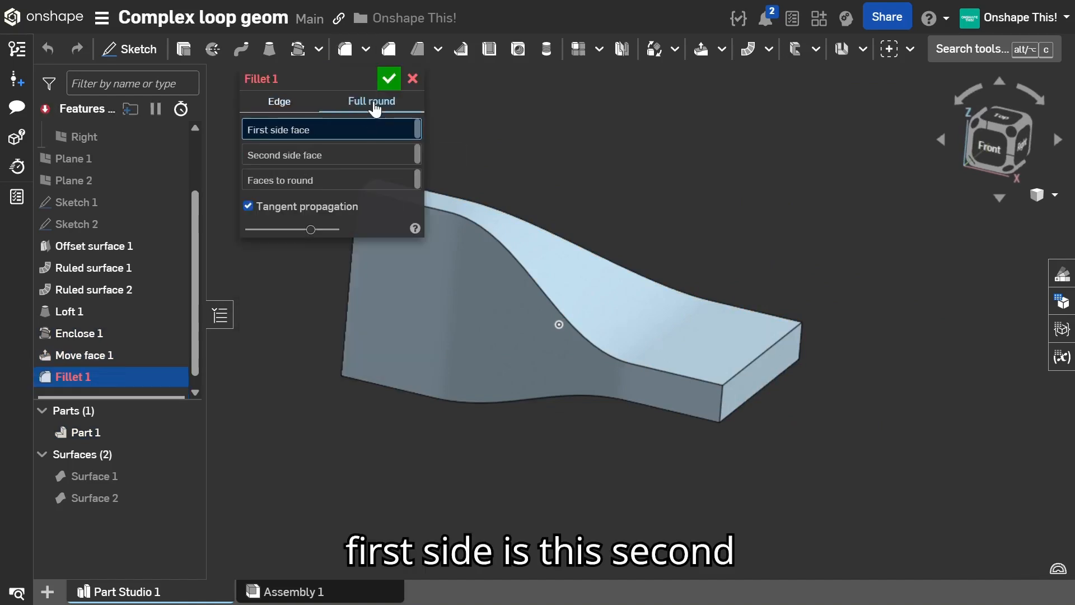
right_click_drag(502, 185, 526, 216)
left_click(527, 244)
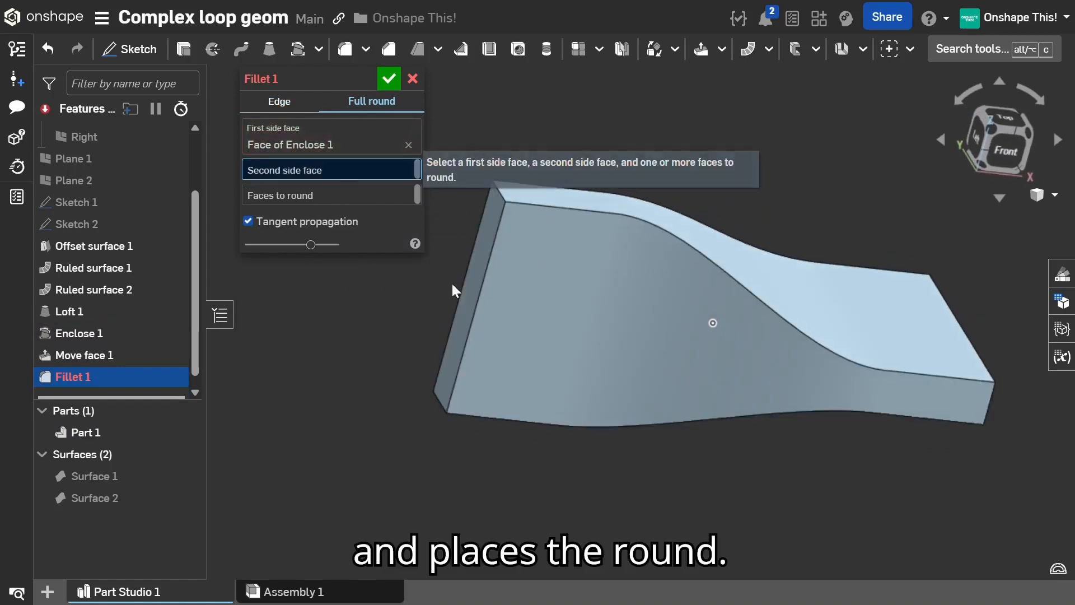
right_click_drag(452, 284, 479, 424)
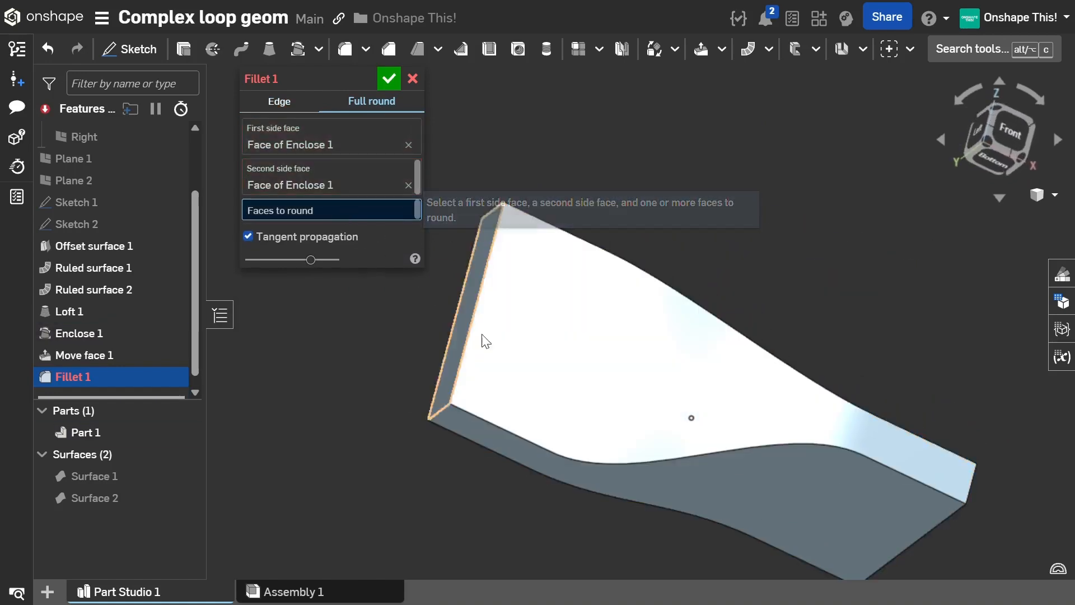
right_click_drag(503, 328, 505, 357)
left_click(472, 290)
right_click_drag(472, 290, 505, 240)
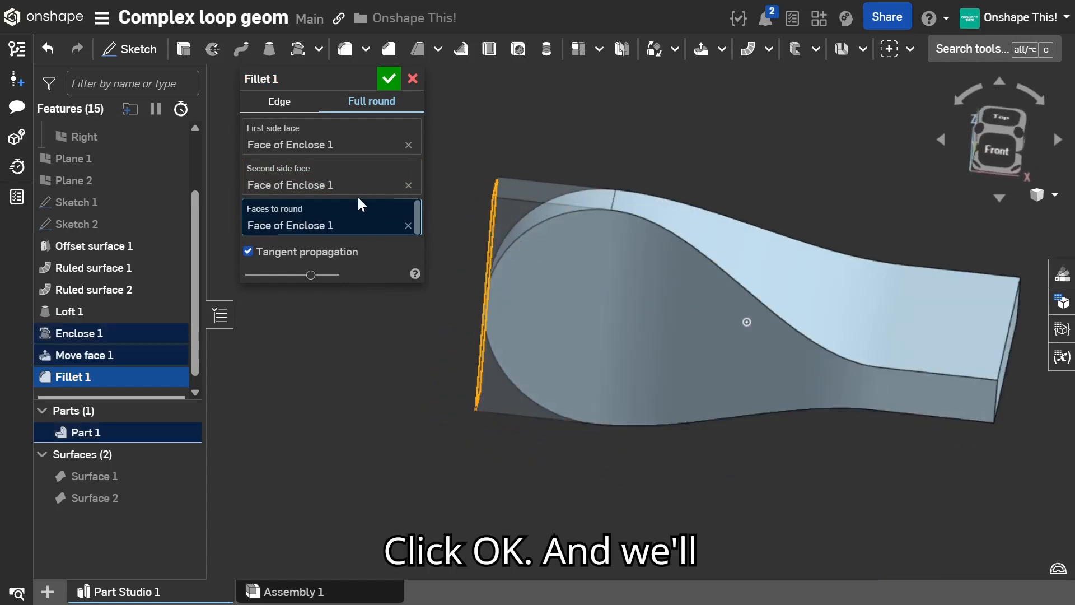
left_click(387, 79)
scroll(440, 250, "down", 3)
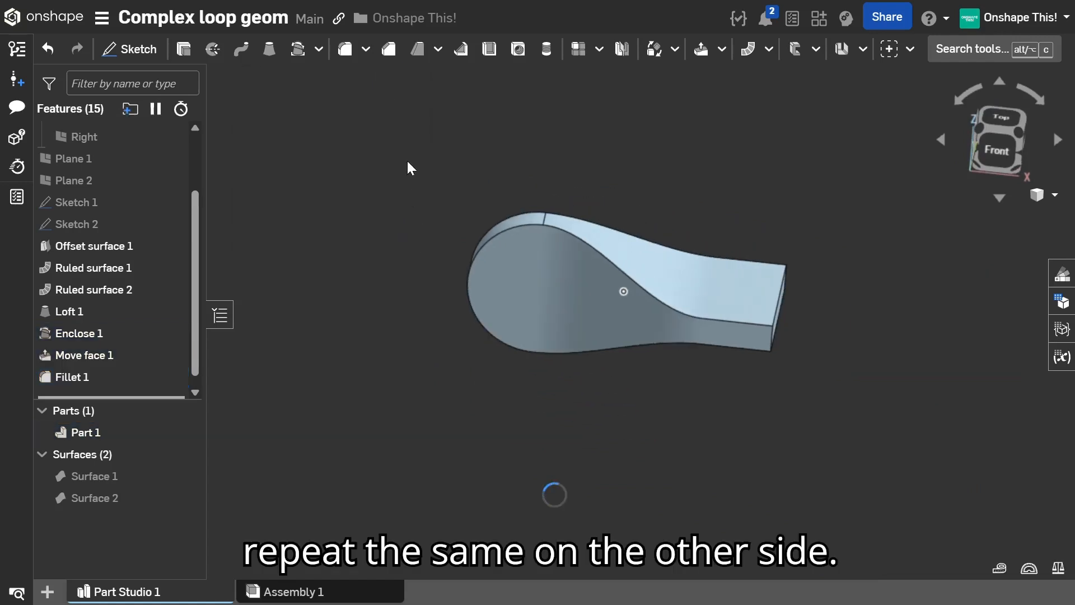
- Apply a full round fillet to the flat end face at the solid's opposite, horizontal end, using its two narrow neighbouring side faces selected here
right_click_drag(616, 191, 620, 205)
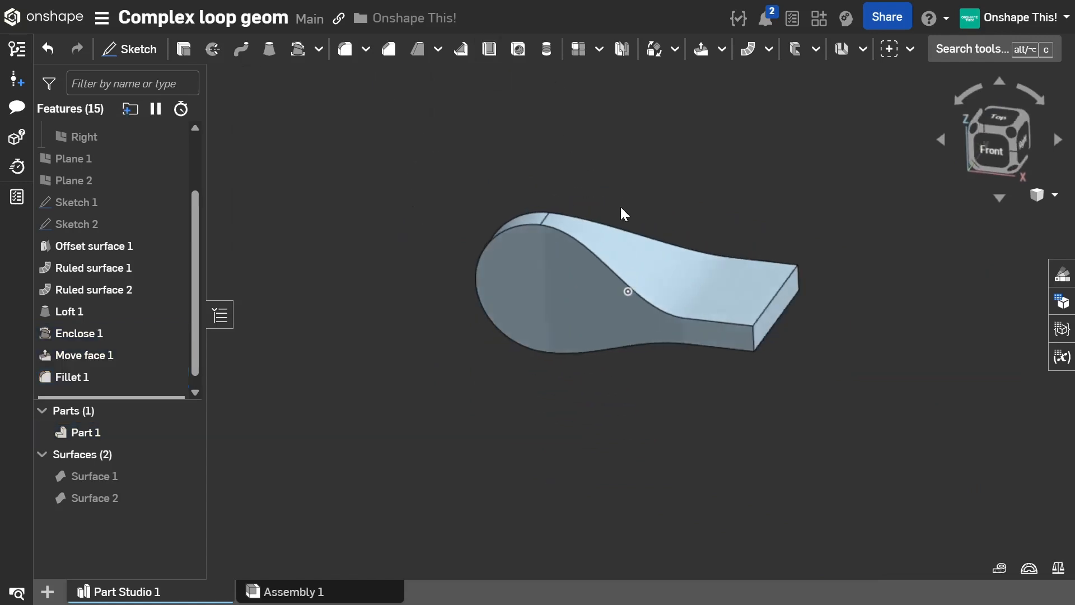
left_click(346, 50)
right_click_drag(707, 224, 727, 286)
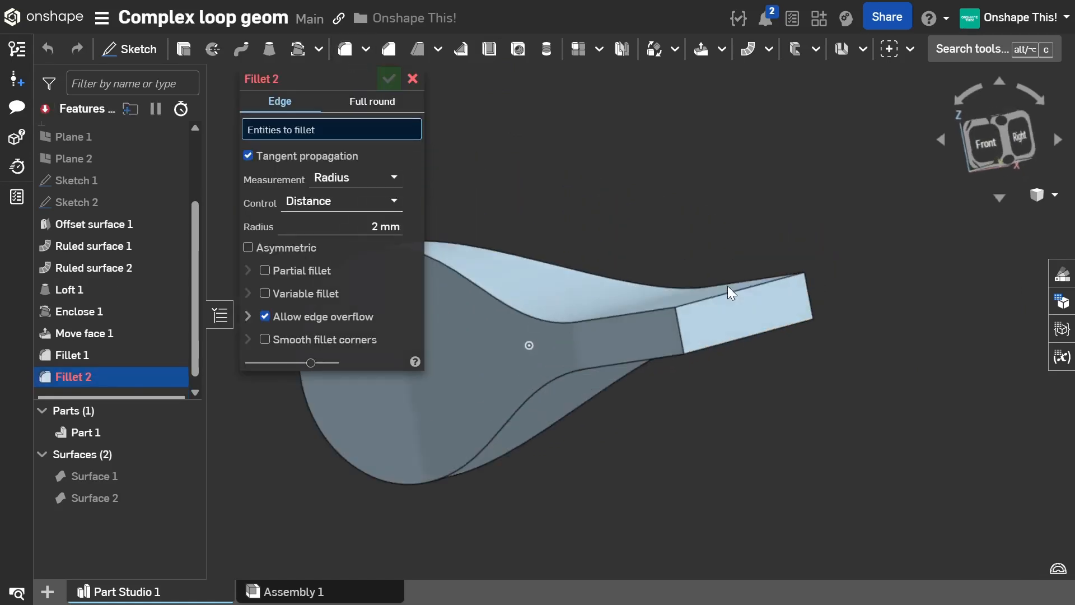
left_click(385, 105)
left_click(549, 283)
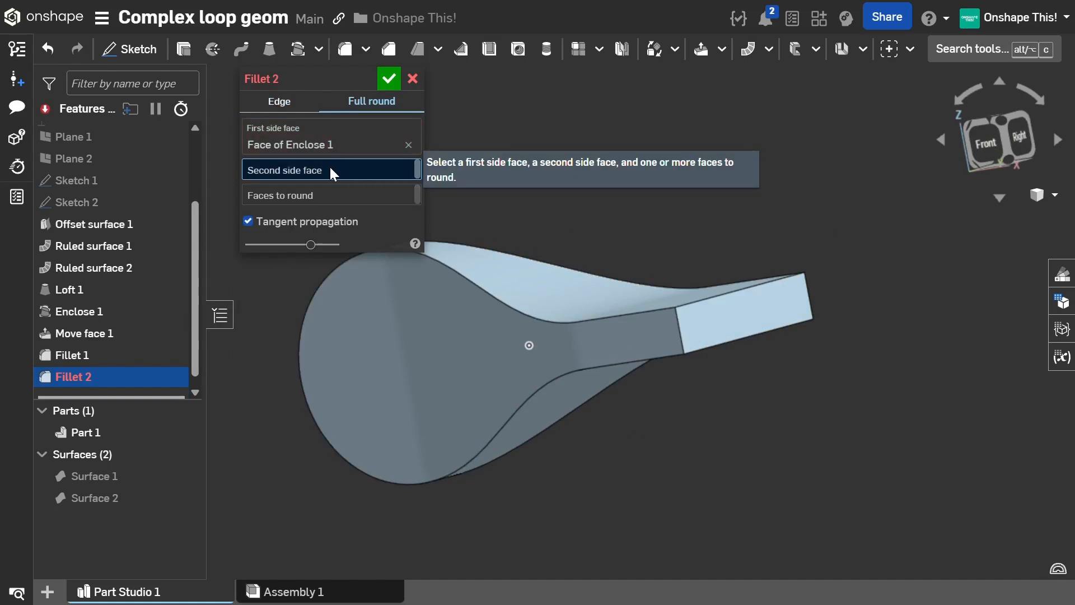
right_click_drag(643, 232, 614, 257)
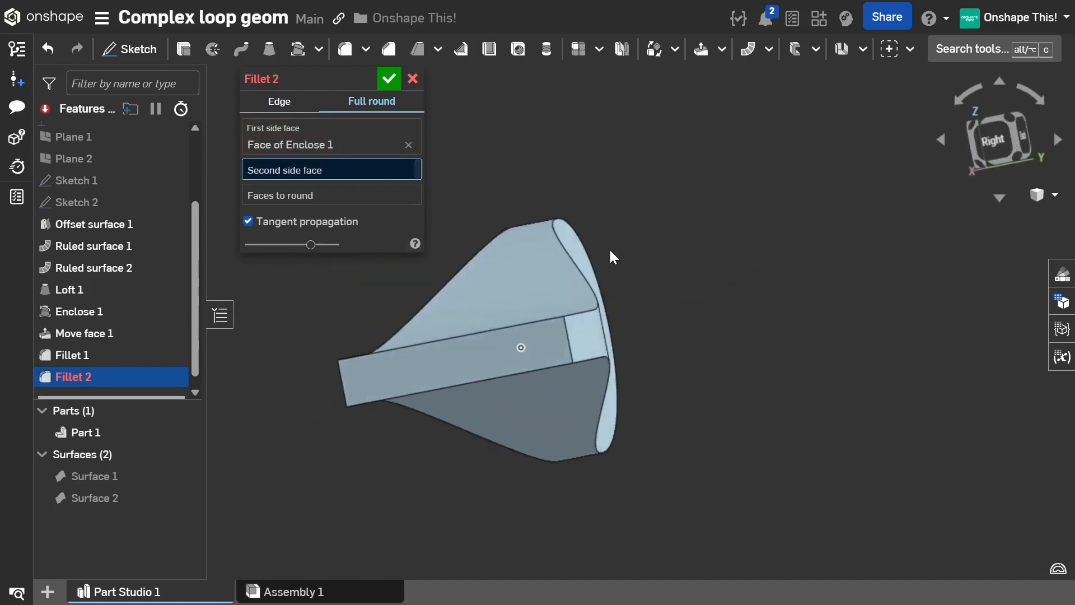
left_click(589, 331)
right_click_drag(687, 283, 616, 269)
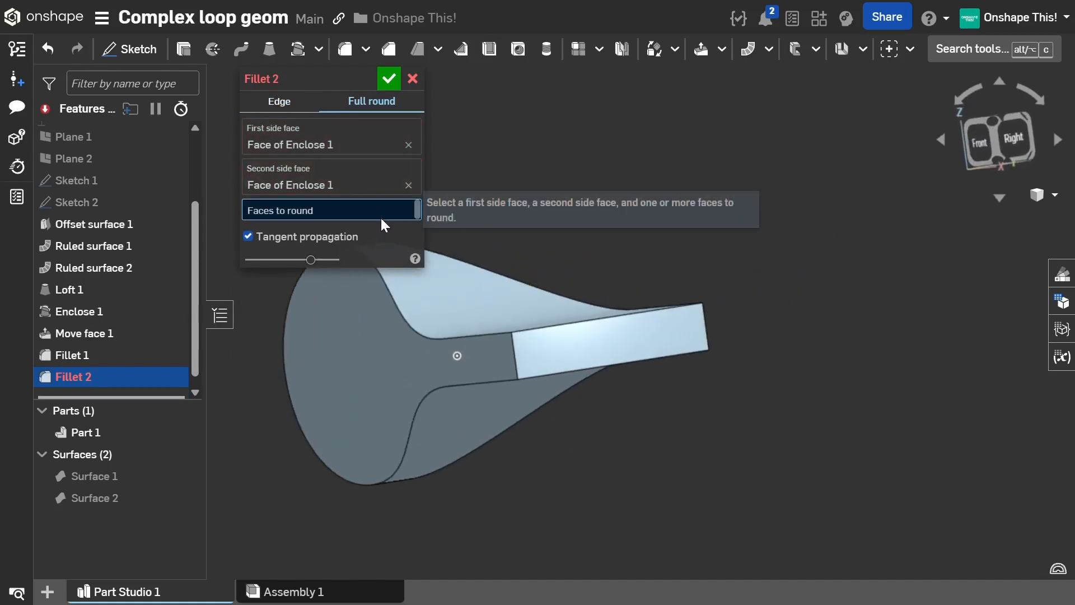
left_click(595, 354)
right_click_drag(710, 223, 739, 274)
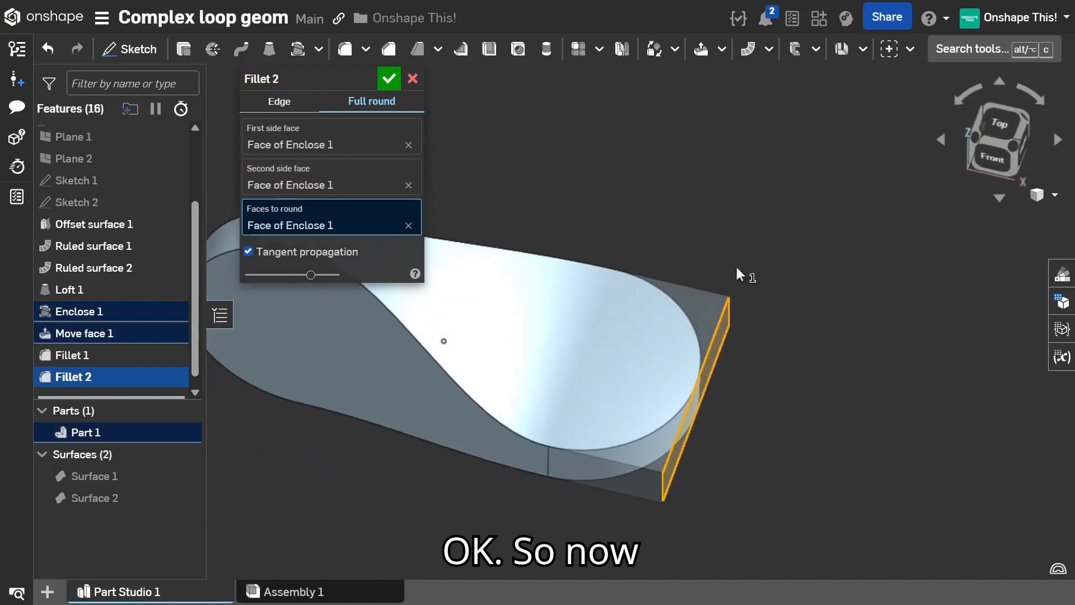
left_click(389, 79)
key("f")
mouse_move(704, 244)
right_mouse_down()
mouse_move(718, 339)
mouse_move(725, 235)
right_mouse_up()
- Start a sketch on the Front plane and project the large rounded end's arc edge into it
scroll(112, 294, "up", 3)
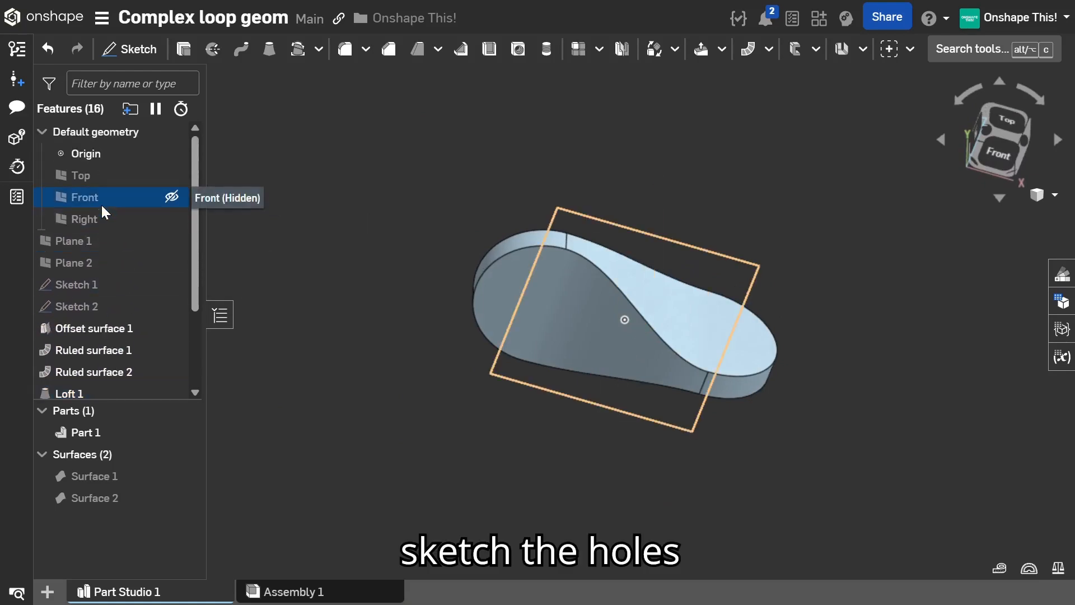
left_click(102, 205)
left_click(125, 194)
right_click_drag(667, 233, 679, 261)
key("n")
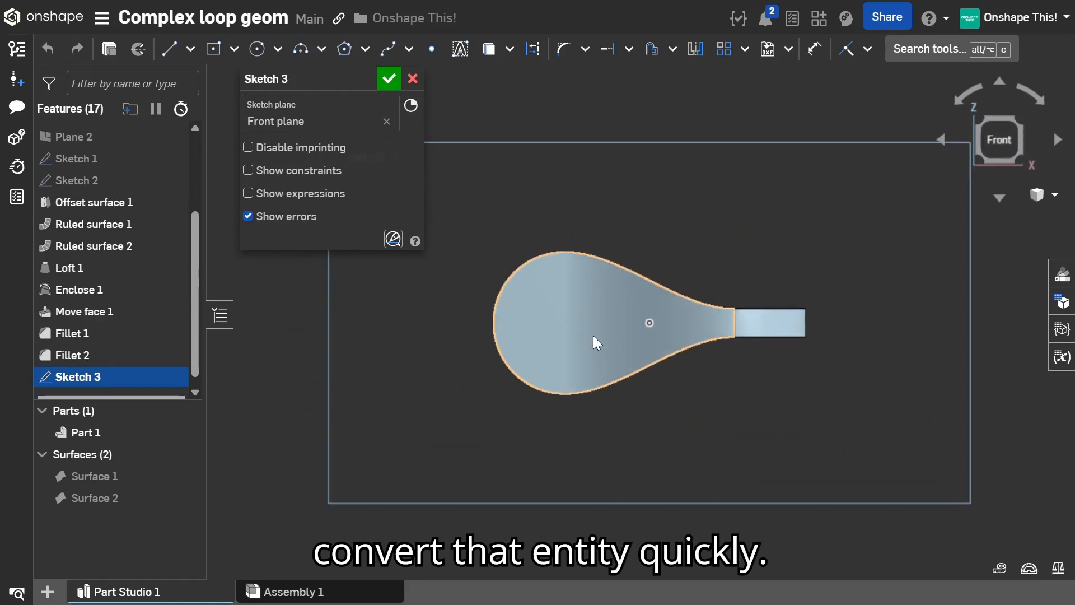
scroll(506, 301, "up", 5)
left_click(467, 288)
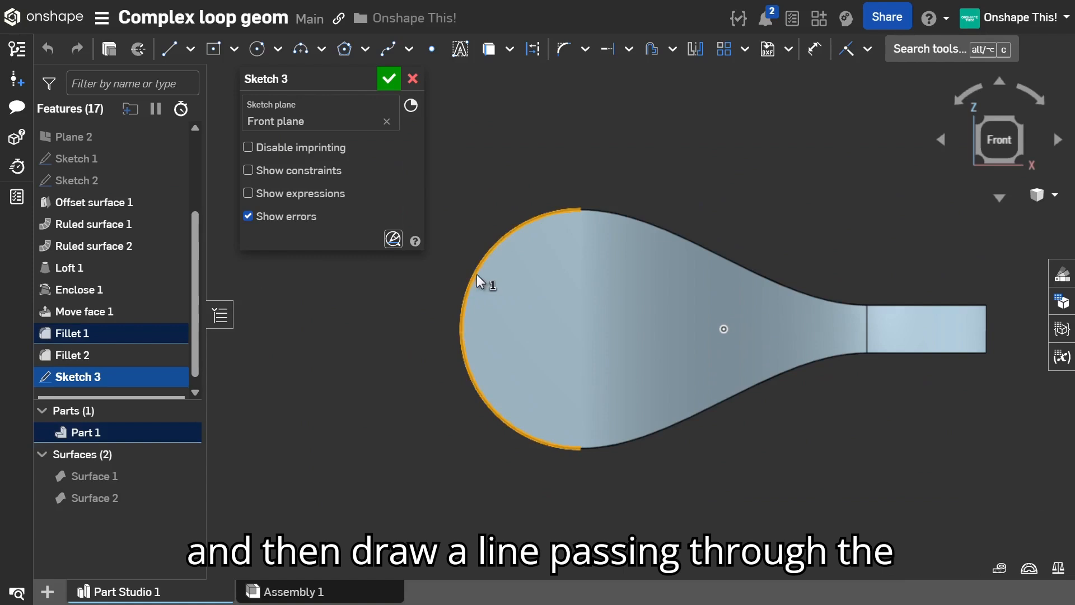
key("u")
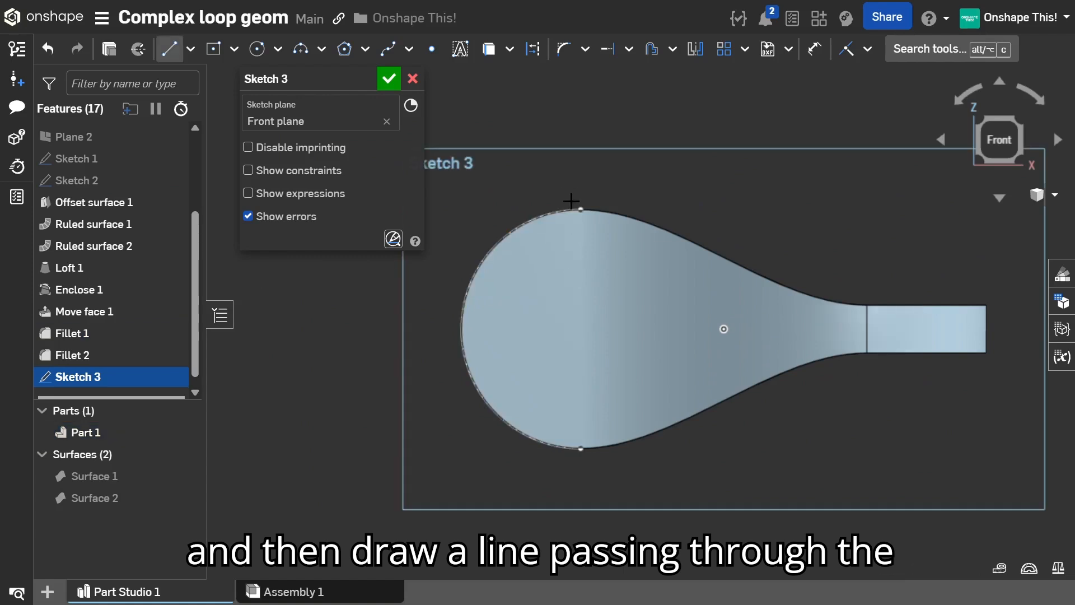
- Draw a vertical construction line between the projected arc's endpoints and convert the arc to construction geometry
key("q")
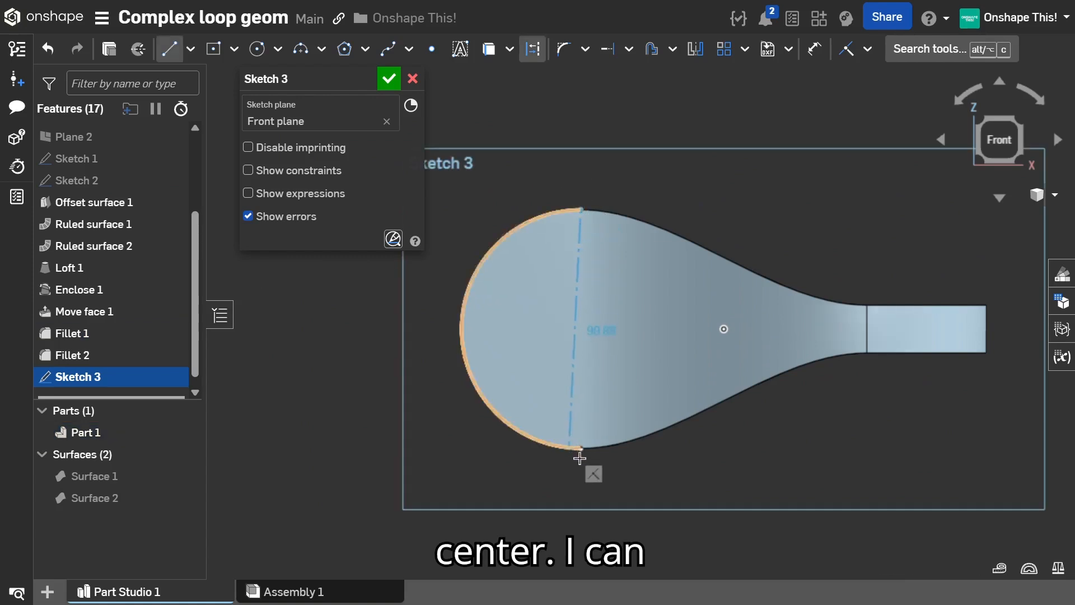
scroll(599, 336, "up", 2)
right_click_drag(570, 351, 585, 356)
left_click(451, 271)
key("q")
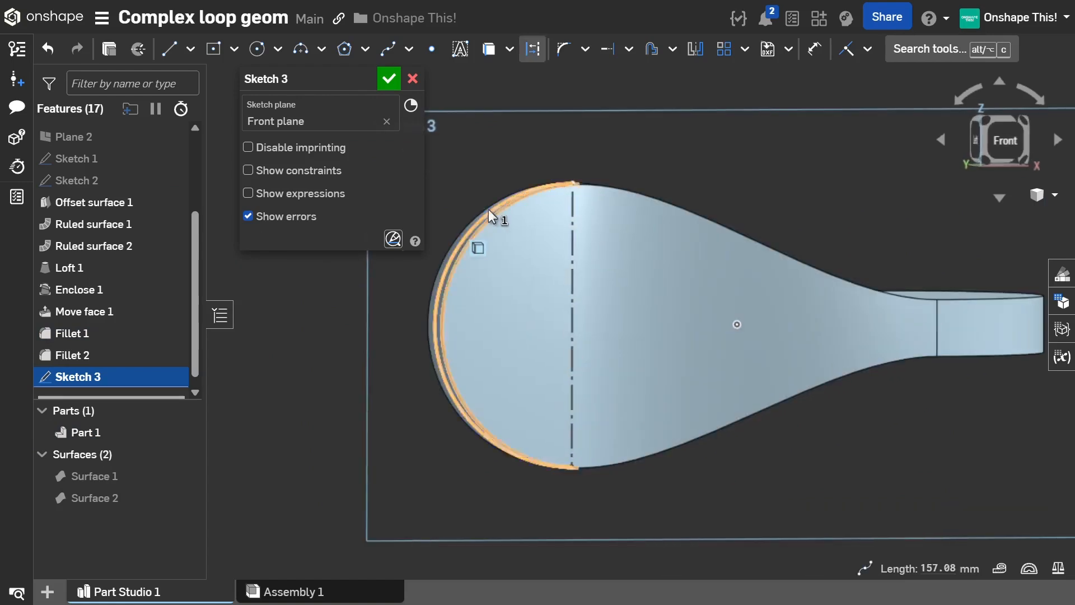
left_click(543, 116)
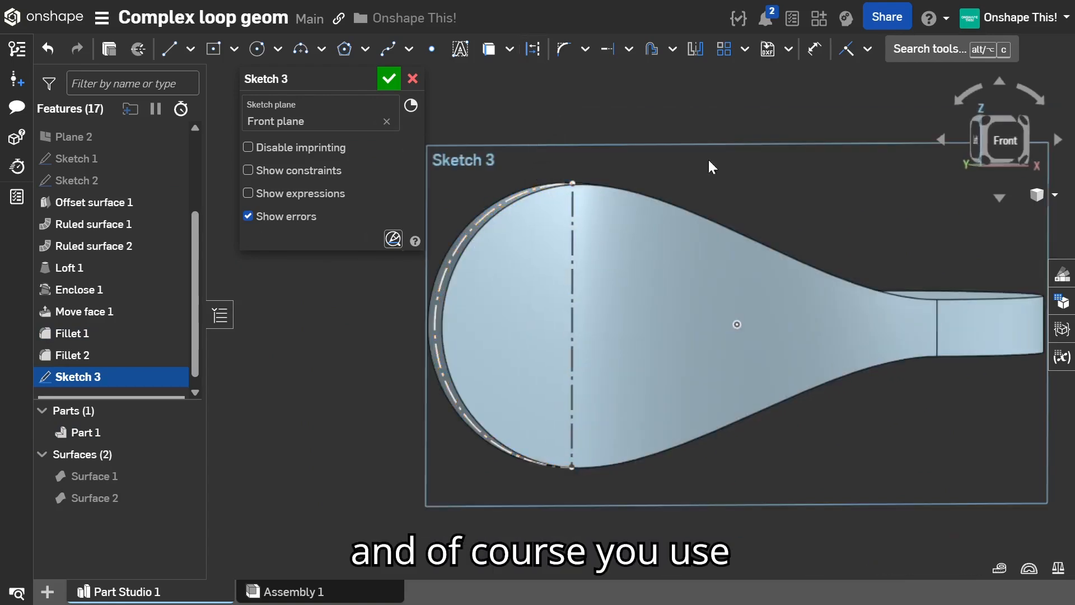
left_click(994, 140)
scroll(550, 311, "up", 2)
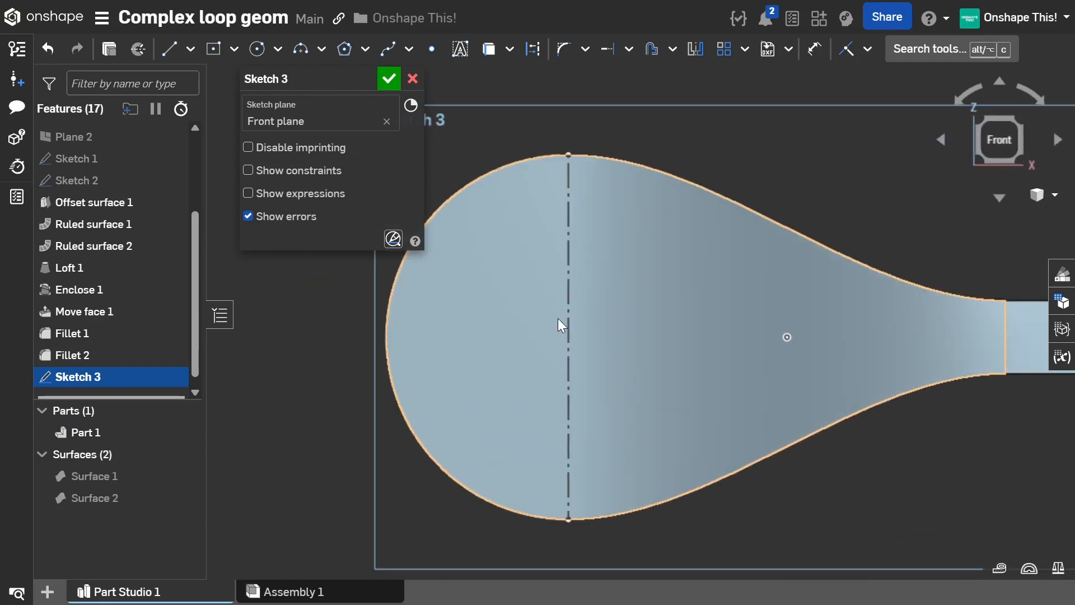
- Sketch a 50 mm diameter circle centred on the construction line's midpoint and finish the sketch
key("c")
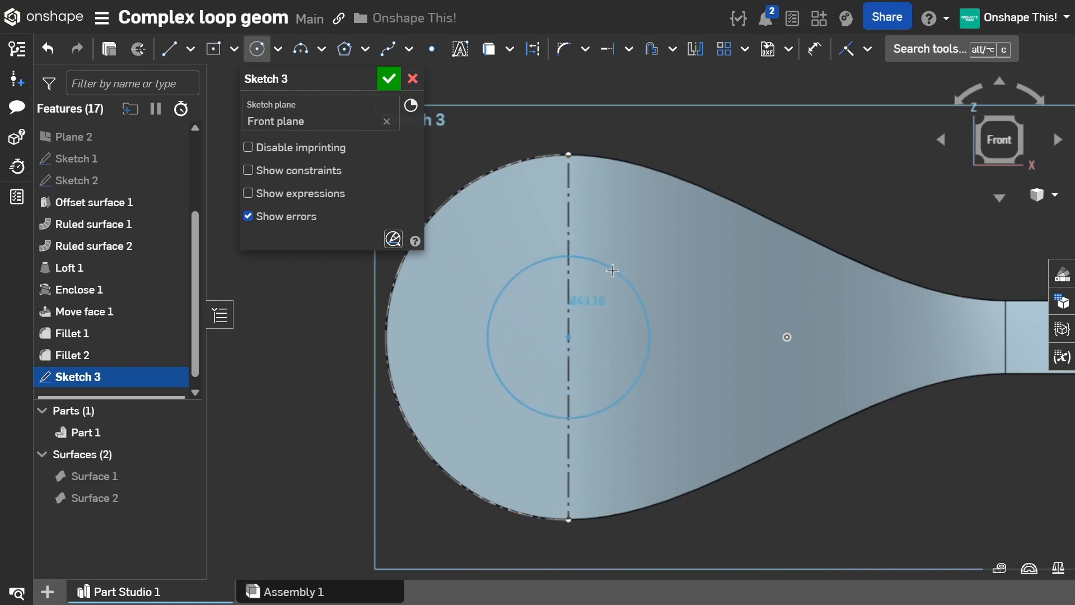
left_click(617, 263)
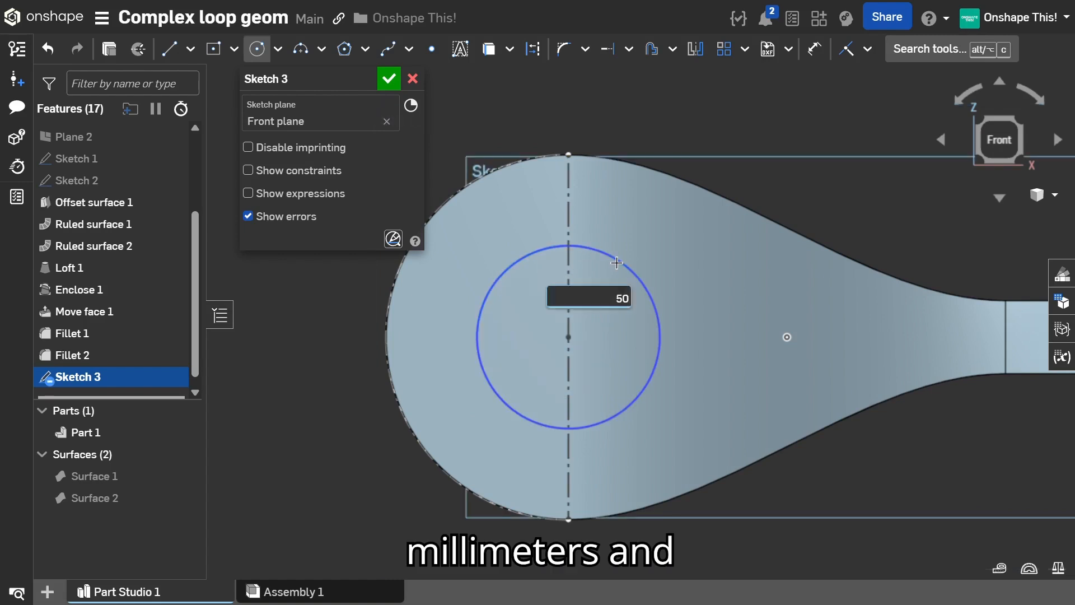
type("50")
key("Return")
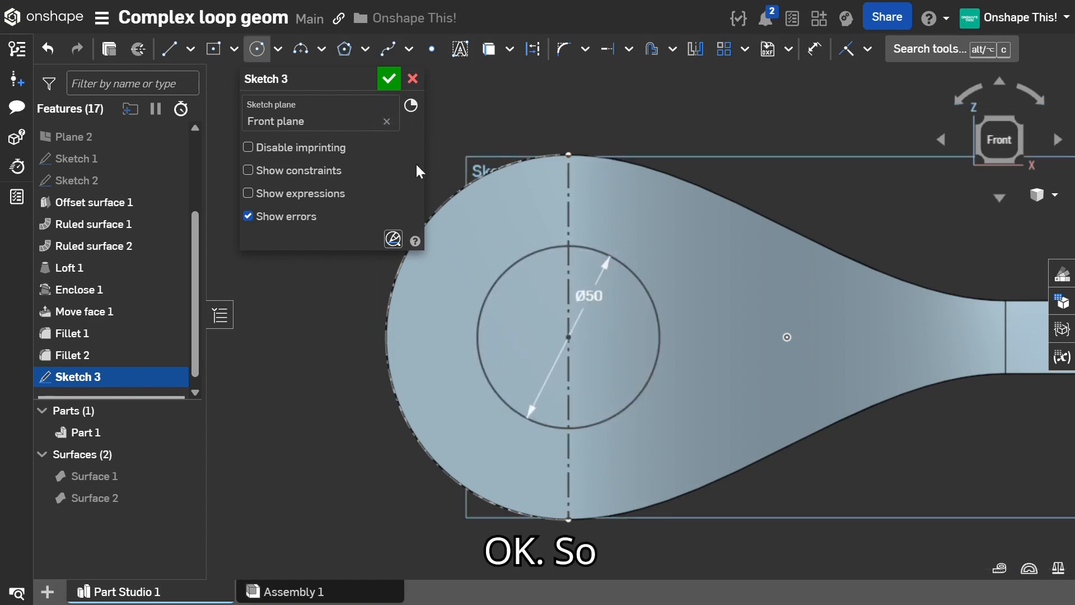
left_click(388, 79)
- Set up a Remove extrude of Sketch 3 with Through all and Part 1 as the merge scope
mouse_move(461, 308)
right_mouse_down()
mouse_move(443, 300)
mouse_move(469, 291)
mouse_move(468, 257)
mouse_move(460, 274)
right_mouse_up()
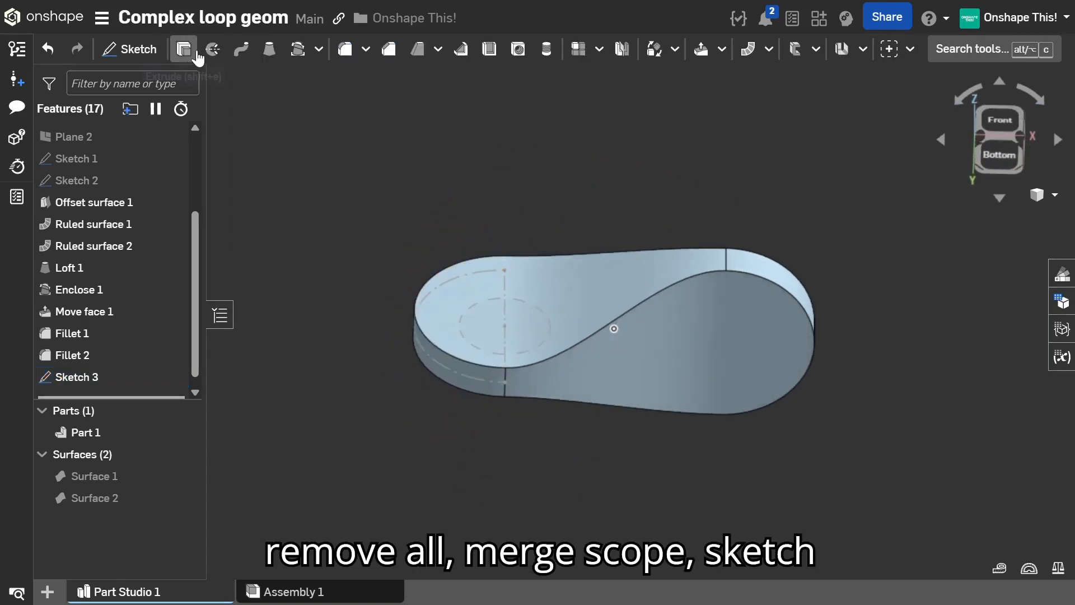
key("shift+e")
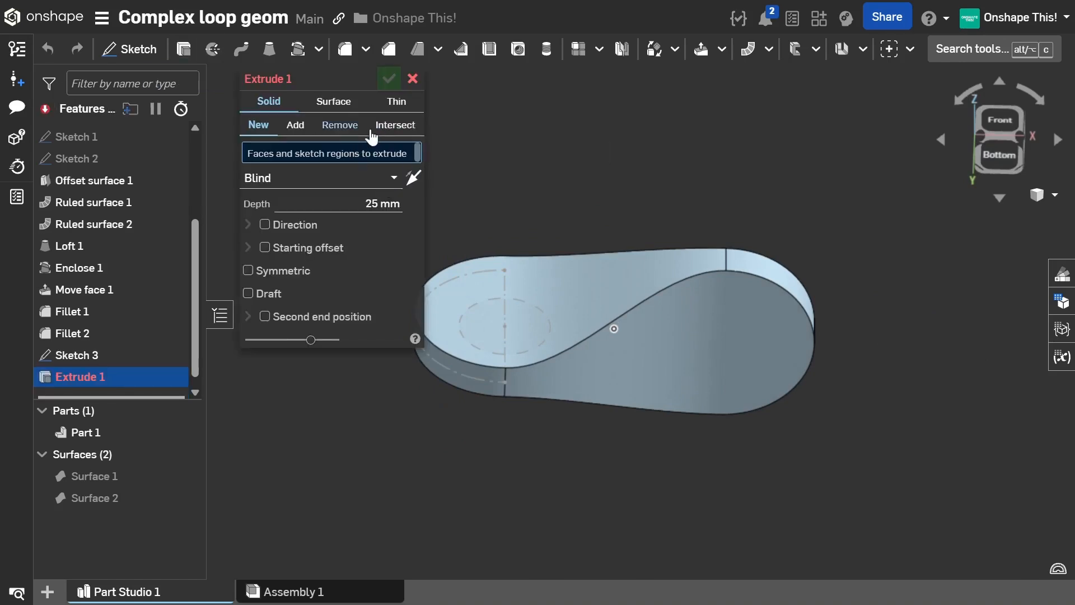
left_click(339, 124)
left_click(372, 180)
left_click(308, 315)
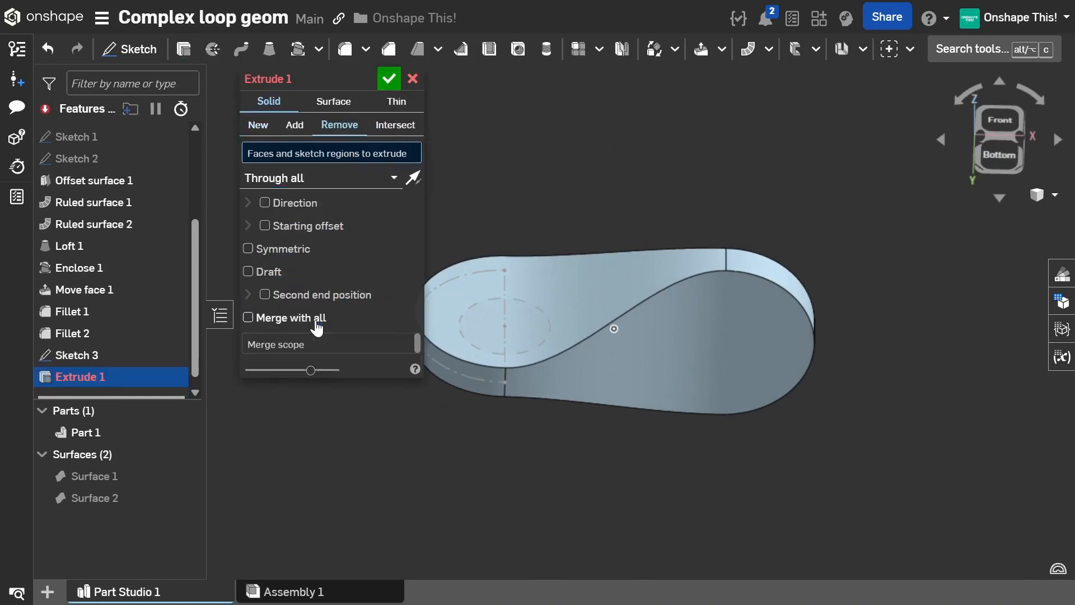
left_click(312, 348)
left_click(610, 337)
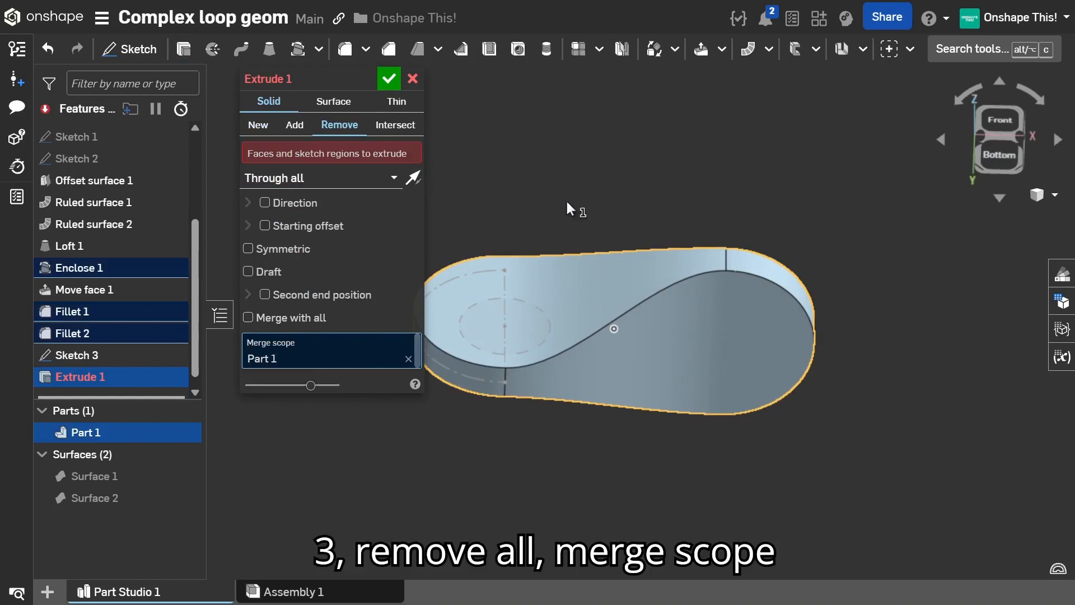
left_click(294, 150)
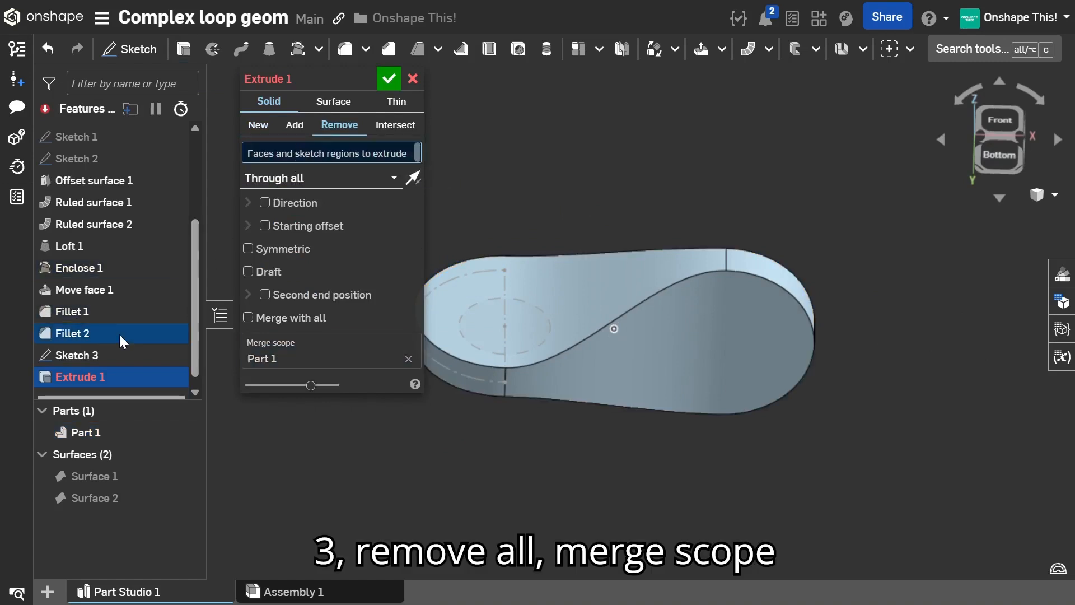
left_click(90, 356)
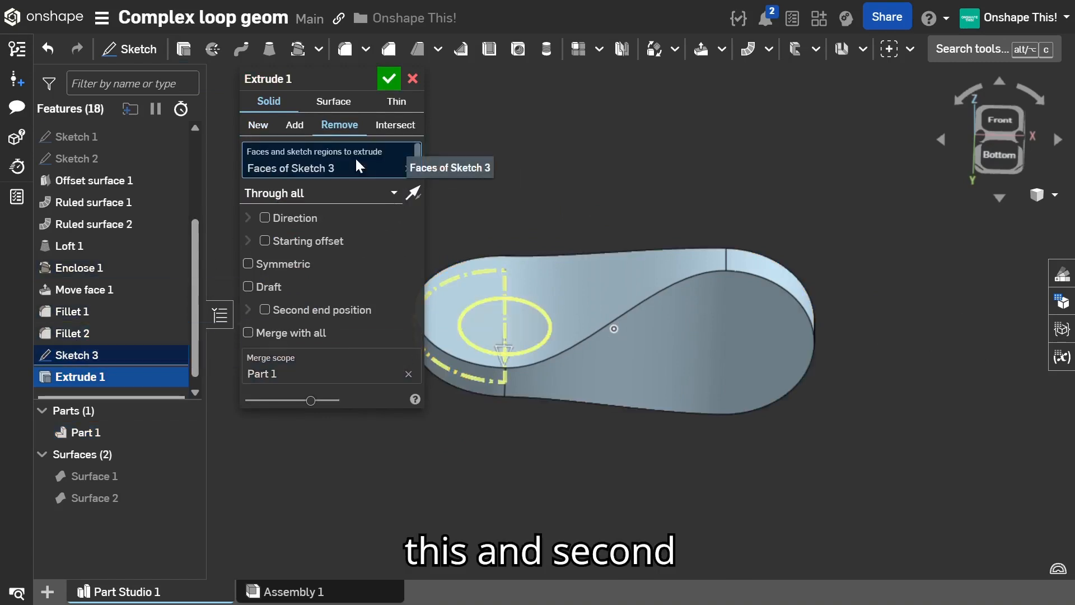
- Add a Blind second end position of 25 mm to the cut, reselect Part 1 as merge scope, and accept the extrude
left_click(408, 373)
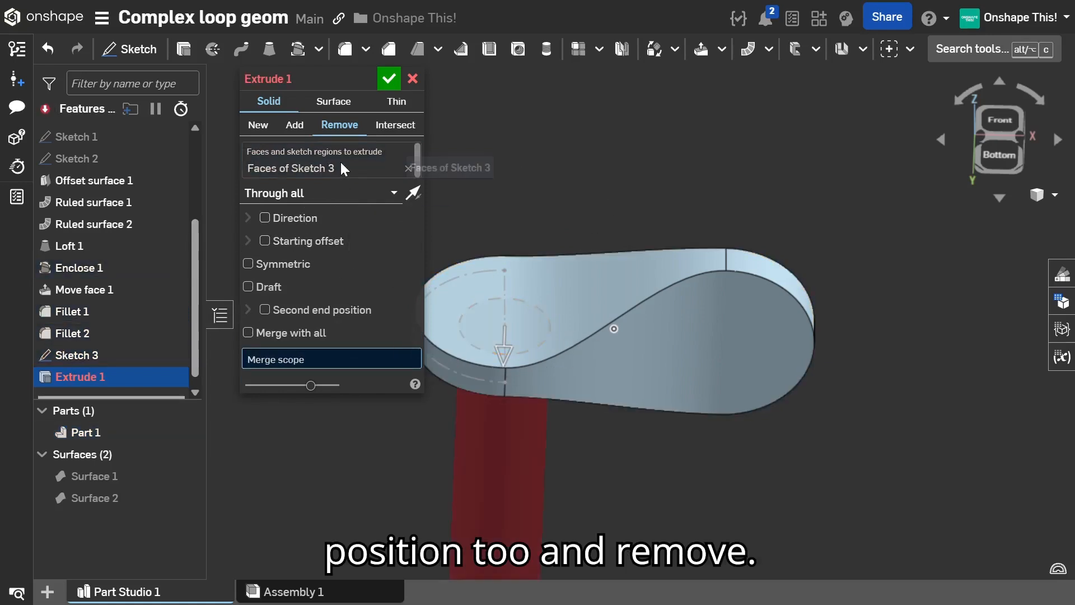
left_click(269, 311)
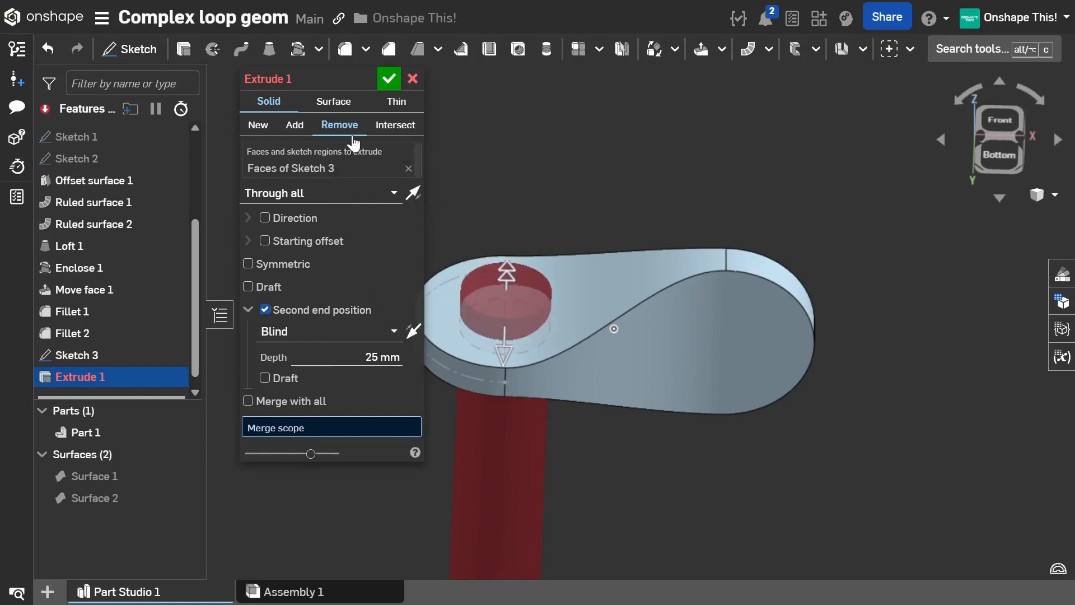
left_click(596, 324)
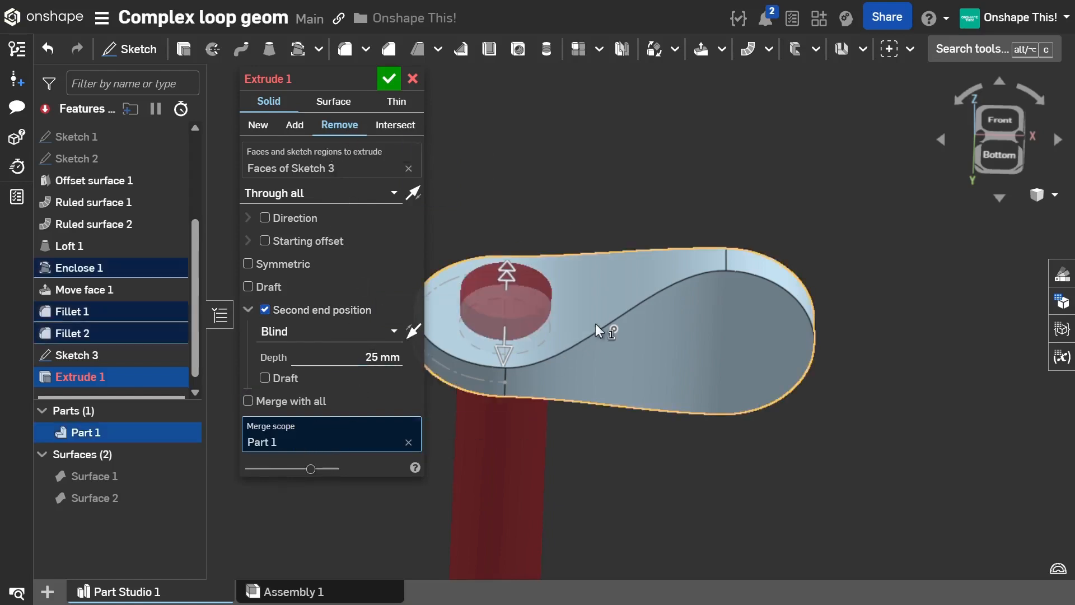
left_click(391, 81)
- Start a new sketch on the Top plane, viewed normal to the plane
right_click_drag(572, 187, 558, 339)
scroll(153, 271, "up", 2)
scroll(152, 272, "up", 2)
left_click(104, 175)
right_click_drag(416, 264, 673, 371)
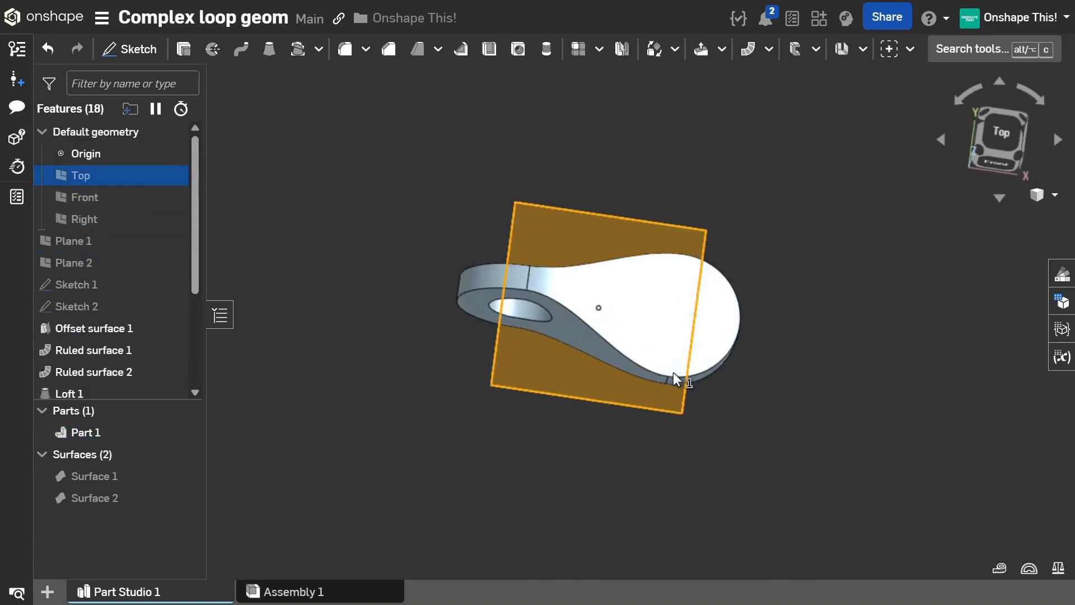
right_click(143, 175)
left_click(166, 161)
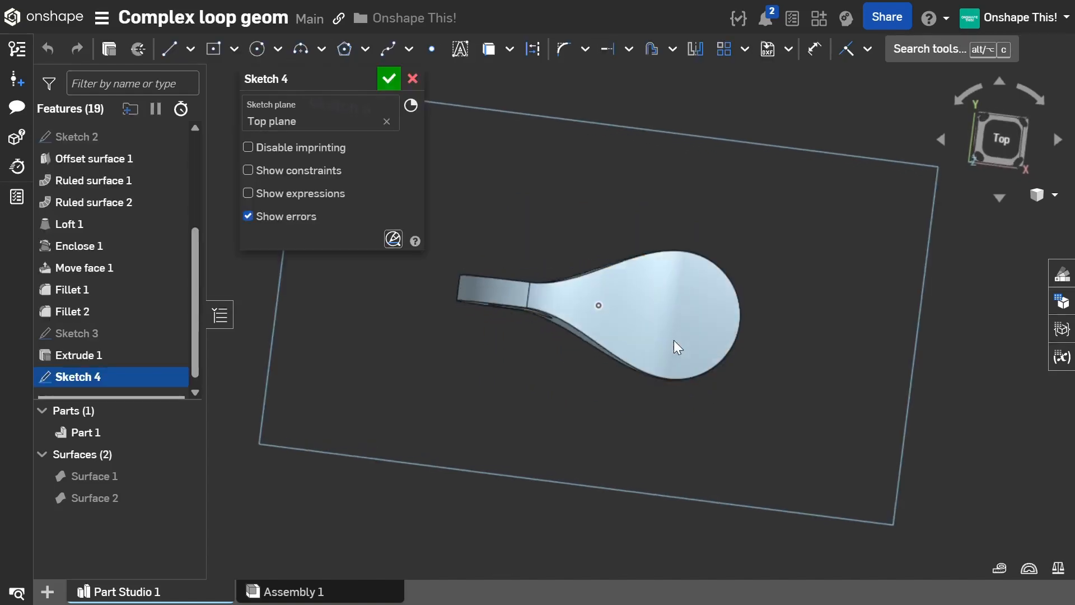
key("n")
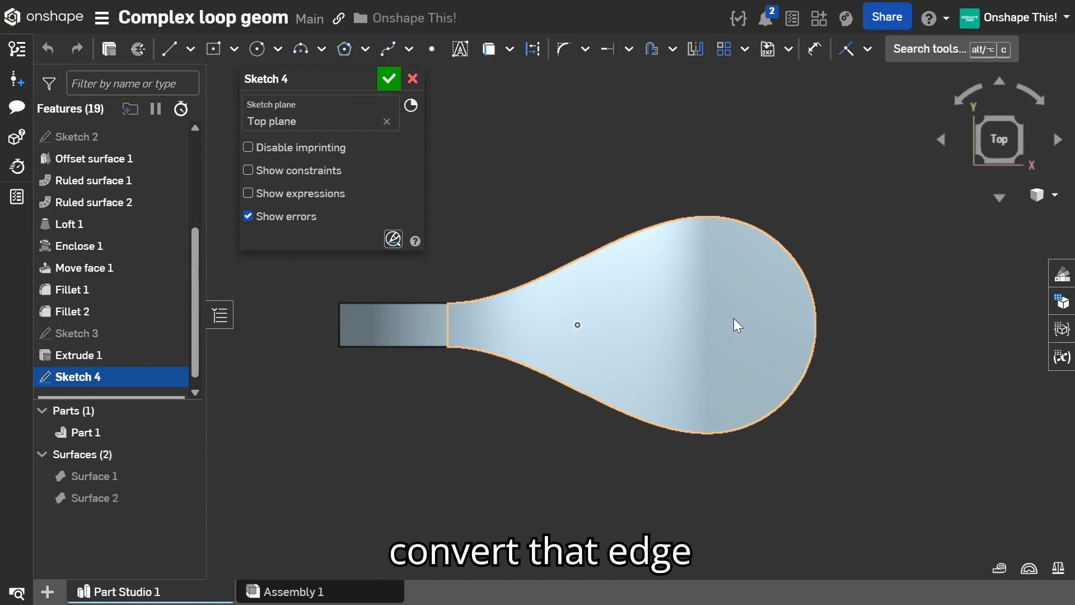
- Project the curved outer edge of the flat rounded end into the sketch as construction geometry
left_click(816, 307)
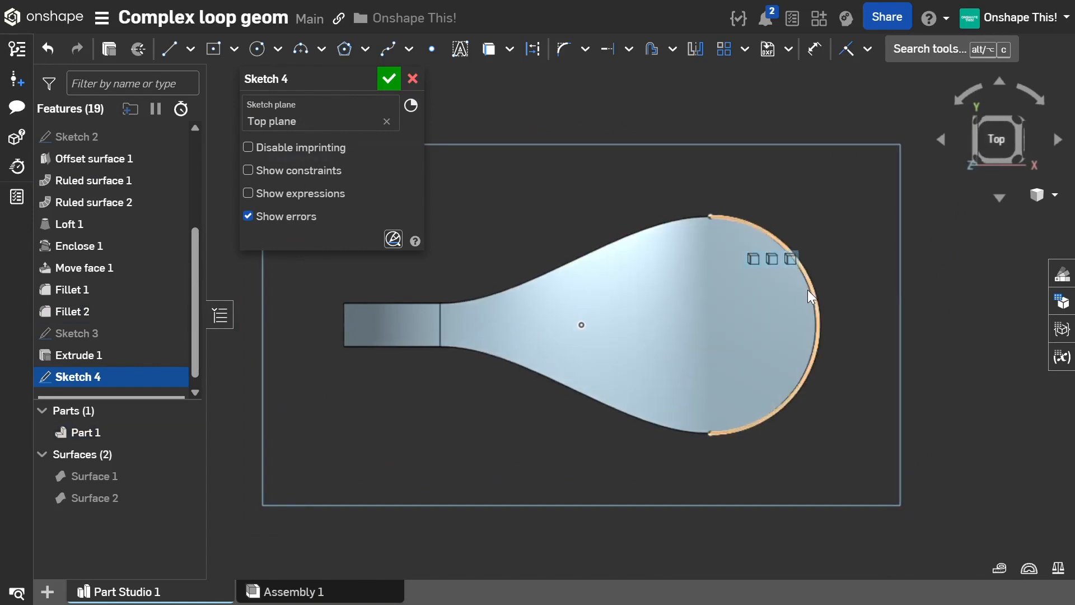
right_click_drag(808, 290, 787, 290)
left_click(821, 284)
key("q")
left_click(851, 272)
- Draw a vertical construction line joining the two endpoints of the projected arc
key("n")
key("l")
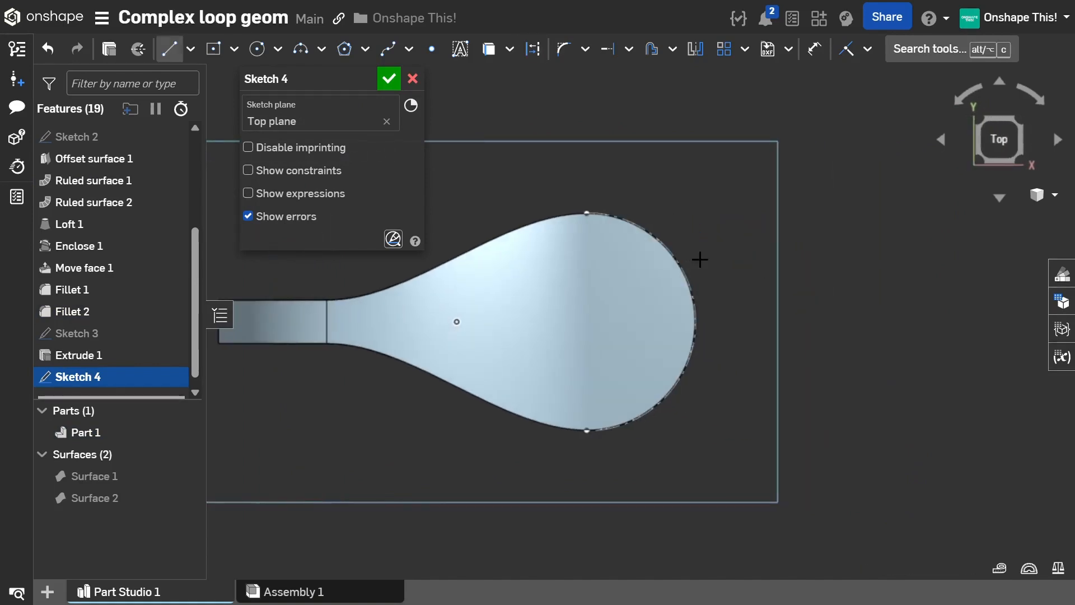
key("u")
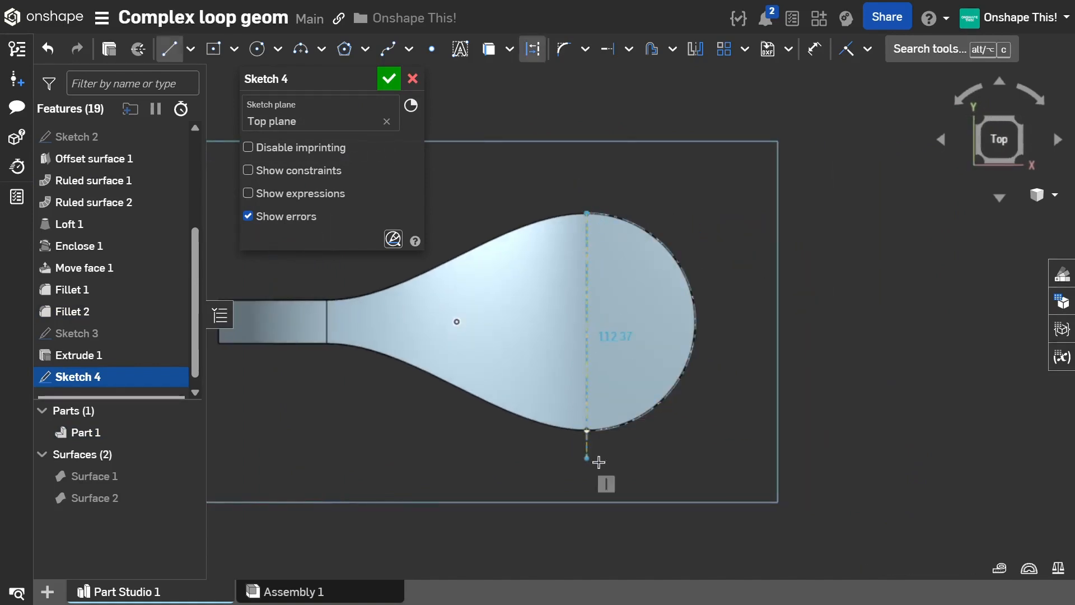
- Sketch a 50 mm diameter circle centred on the construction line's midpoint and finish Sketch 4
scroll(603, 310, "up", 2)
key("c")
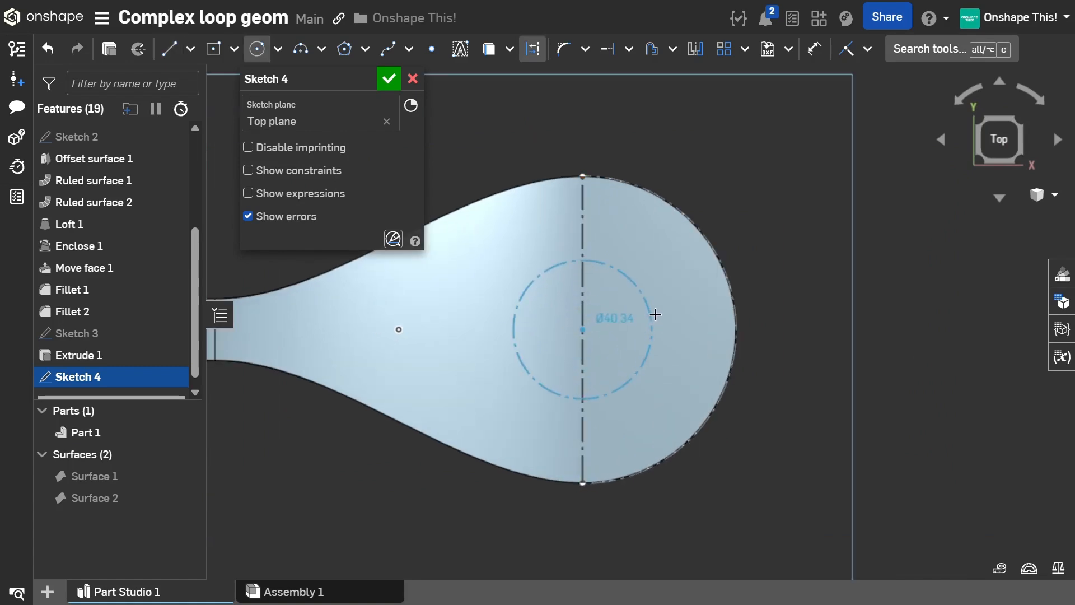
left_click(655, 314)
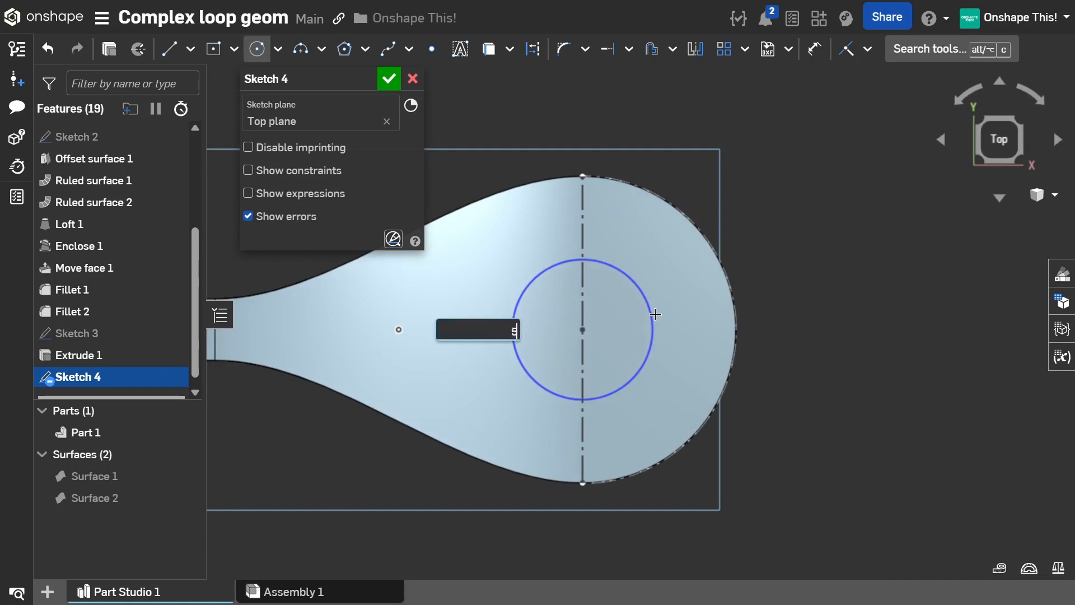
type("50")
key("Return")
left_click(389, 78)
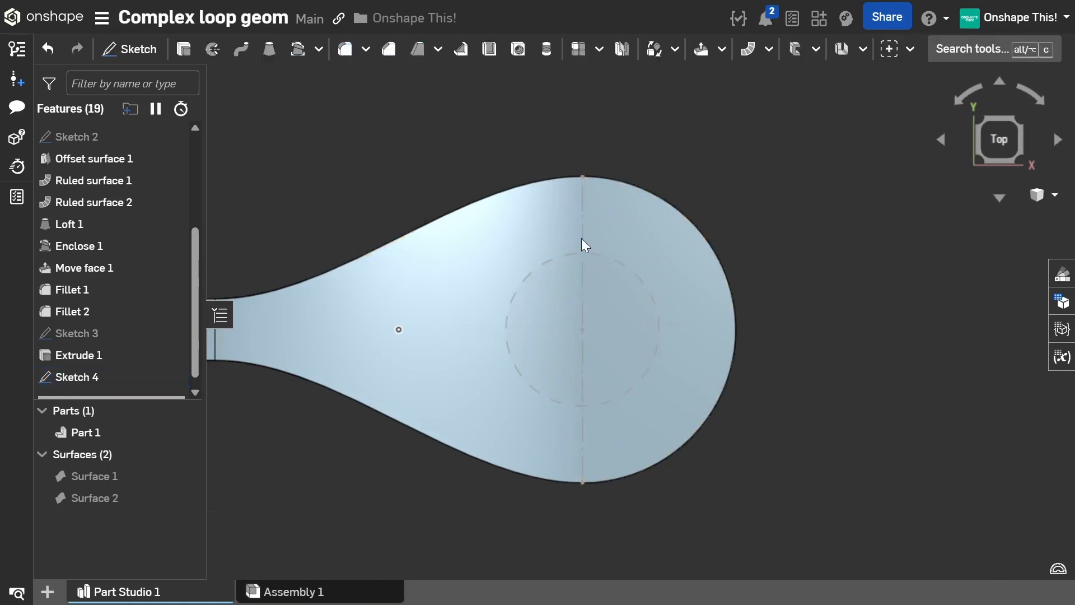
- Set up a Remove extrude of Sketch 4 with Through all and Part 1 as the merge scope
right_click_drag(672, 354, 669, 306)
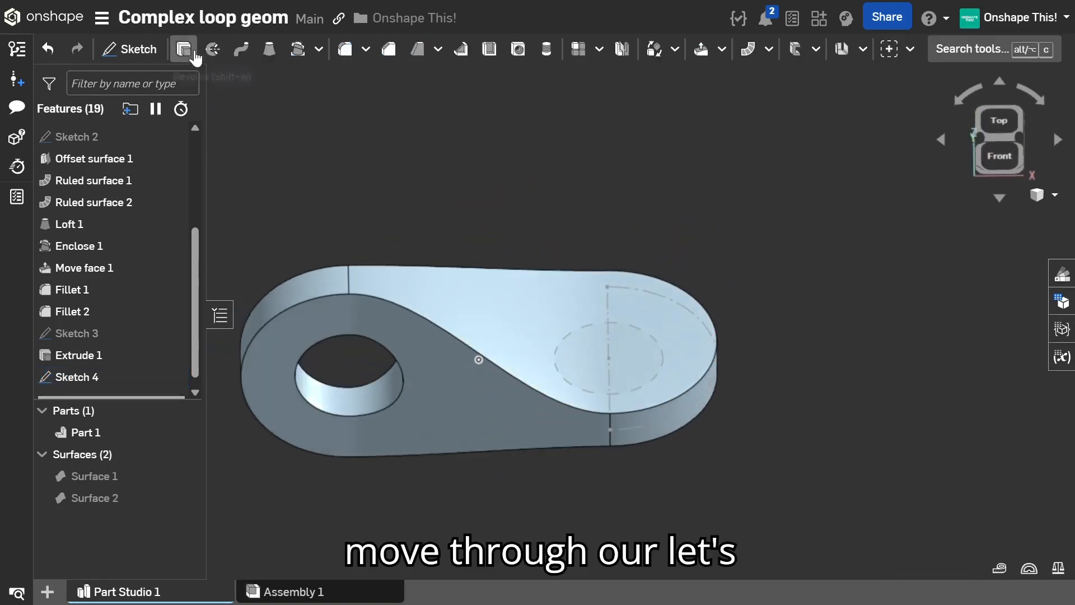
key("shift+e")
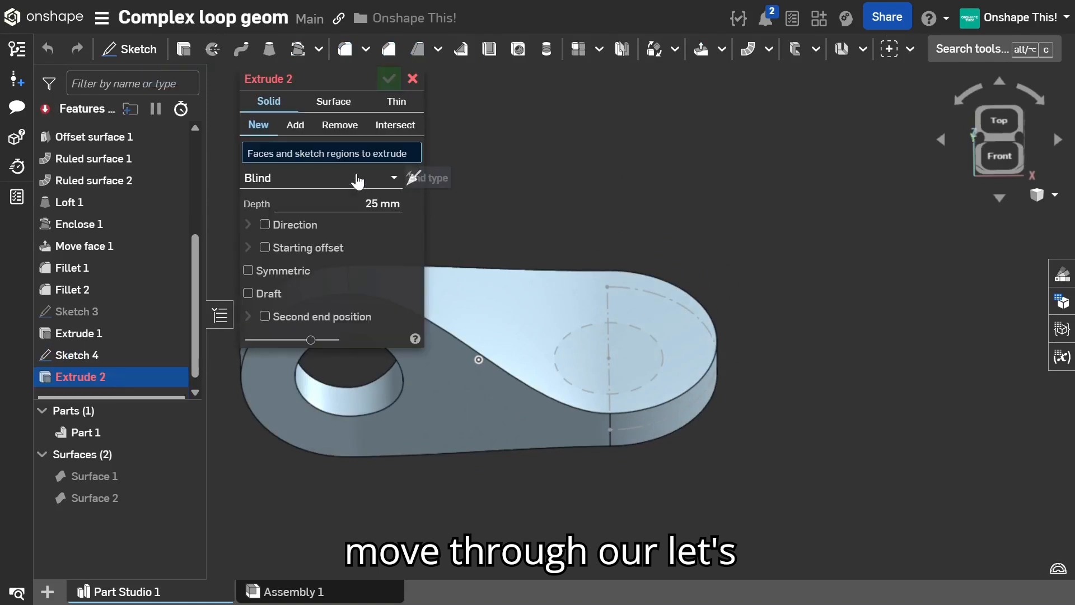
left_click(340, 125)
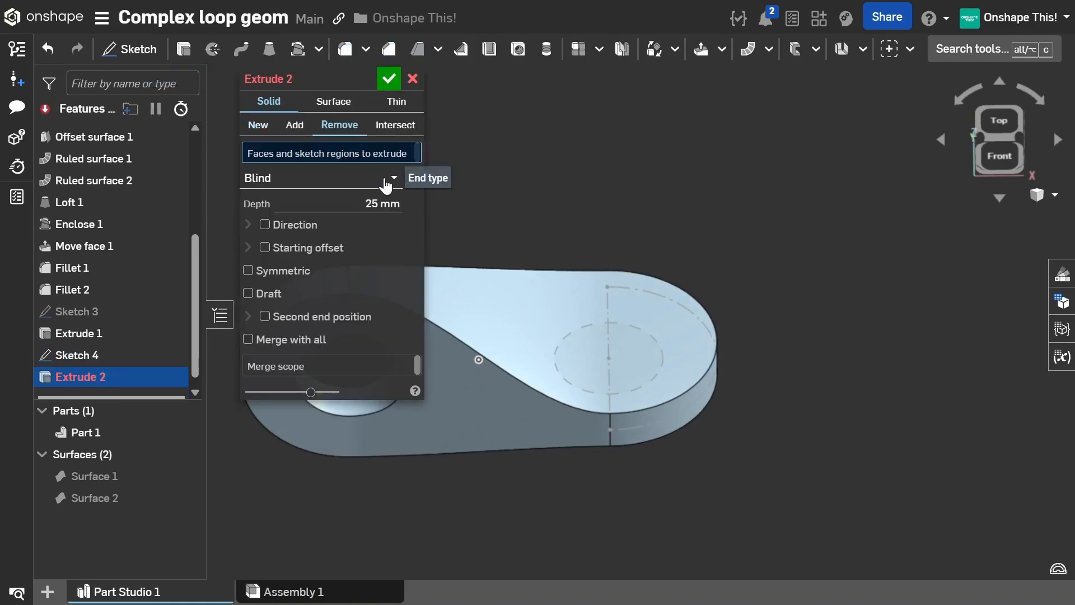
left_click(385, 185)
left_click(333, 311)
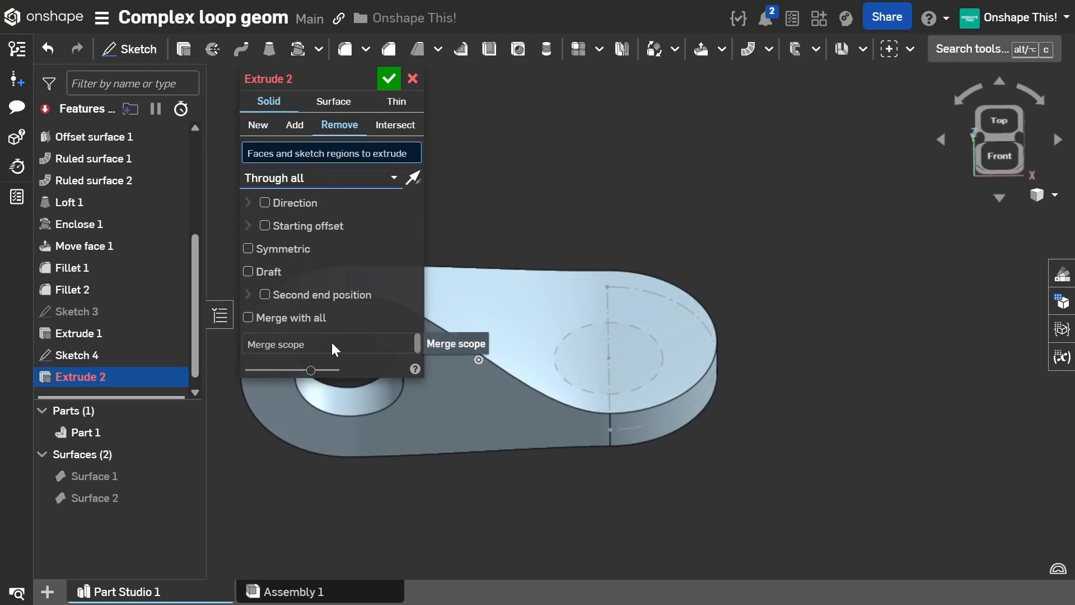
left_click(331, 342)
left_click(554, 305)
left_click(351, 156)
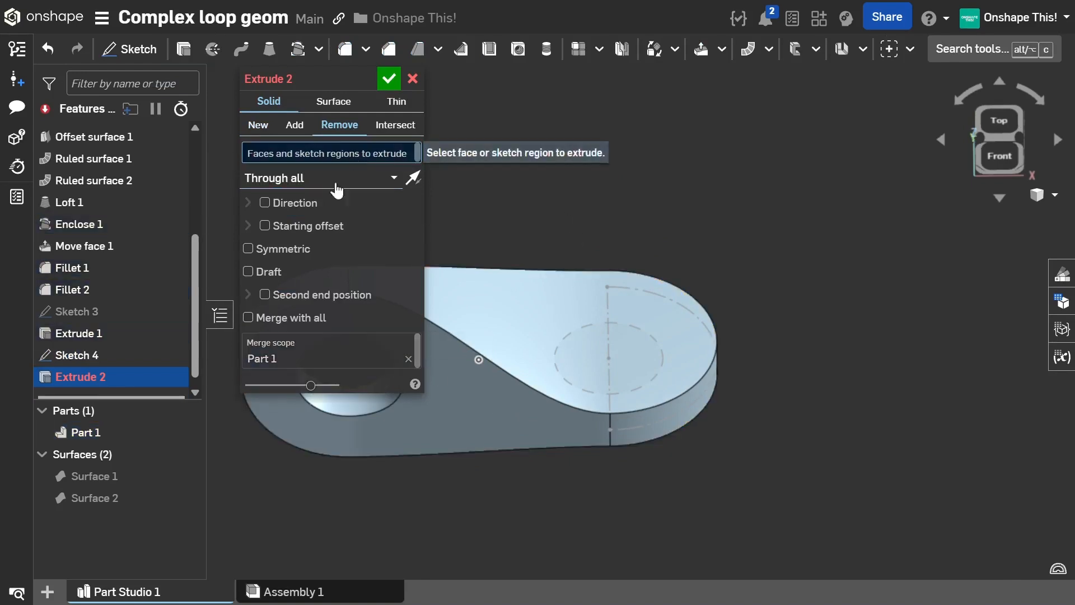
left_click(103, 354)
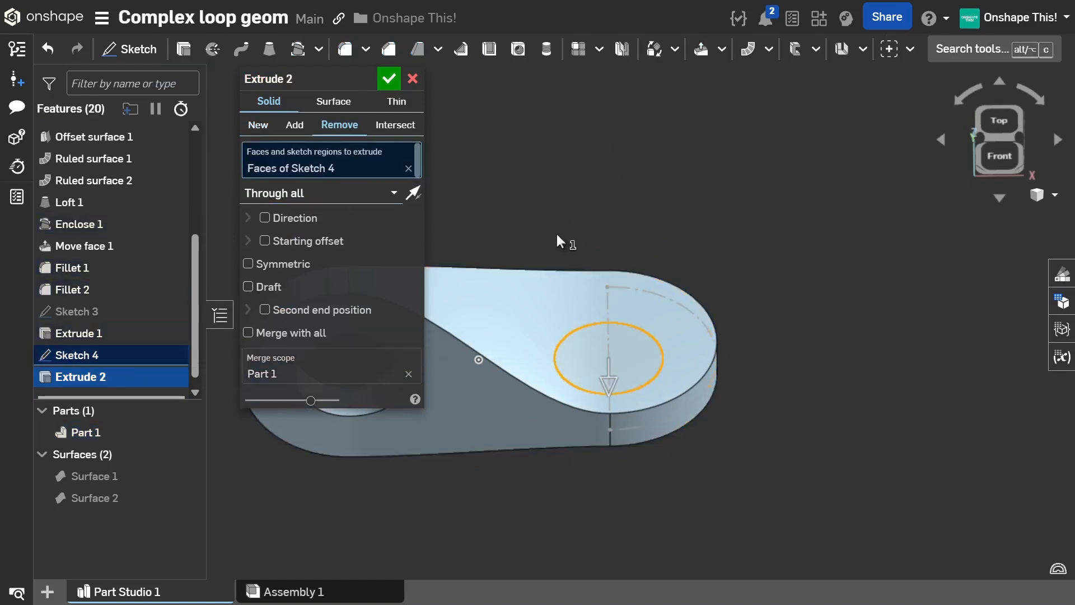
- Add a Blind second end position of 25 mm to the Sketch 4 cut and accept the extrude
left_click(264, 310)
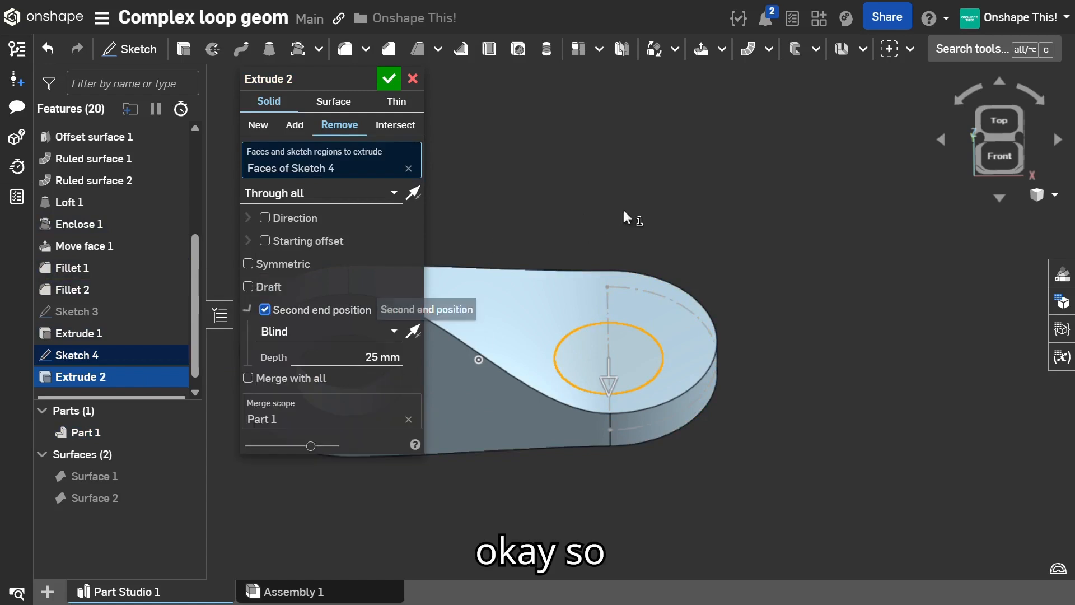
left_click(389, 79)
key("f")
- Chamfer the outer perimeter edge of the front face with an equal distance of 3 mm and tangent propagation
right_click_drag(689, 226, 620, 311)
scroll(600, 240, "up", 3)
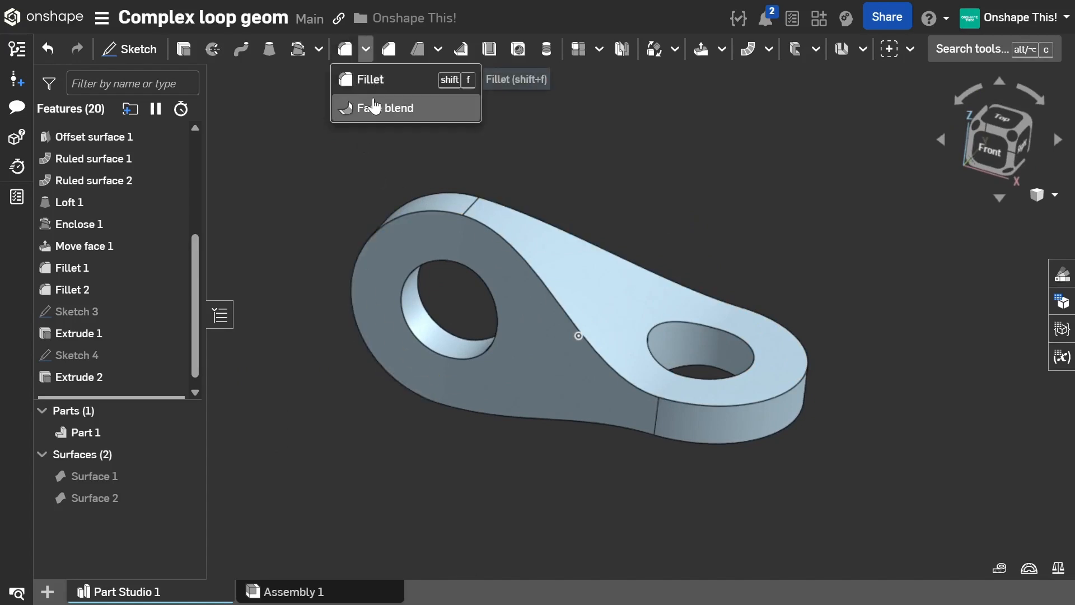
left_click(390, 49)
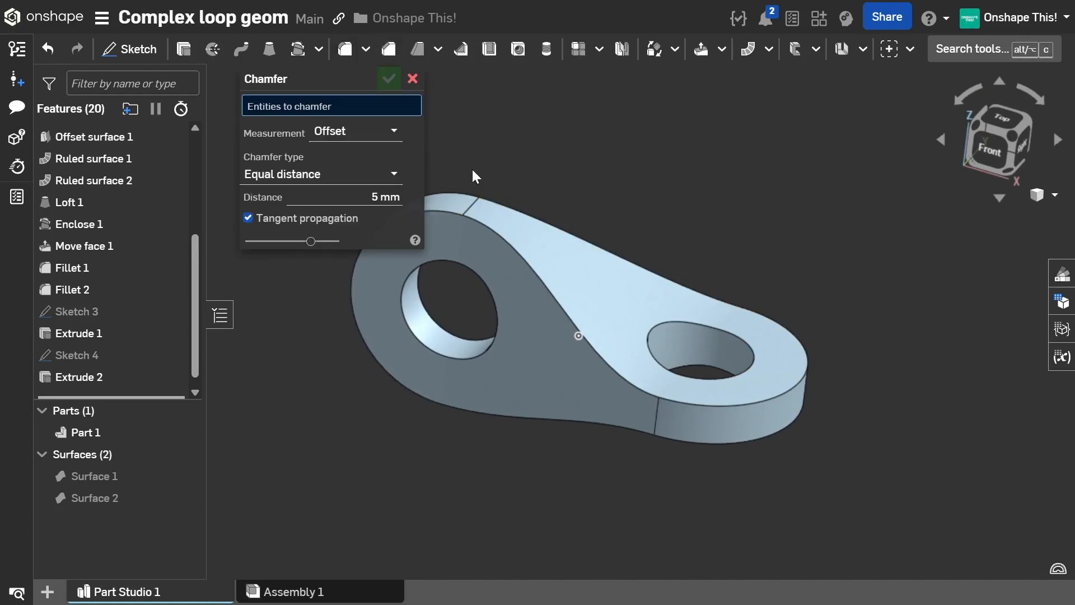
scroll(628, 208, "down", 2)
left_click(437, 210)
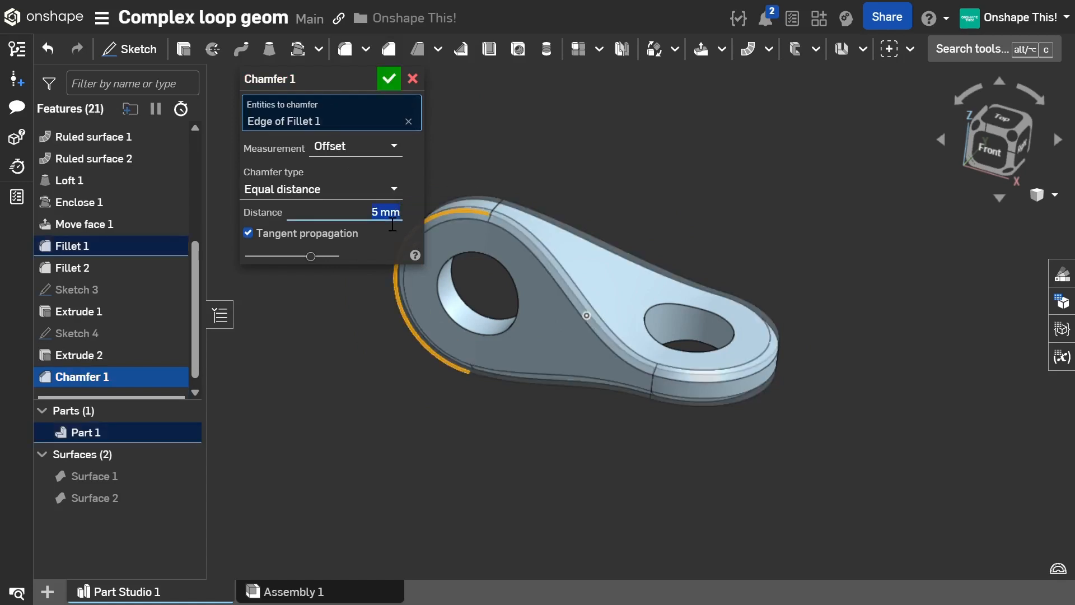
scroll(667, 283, "down", 3)
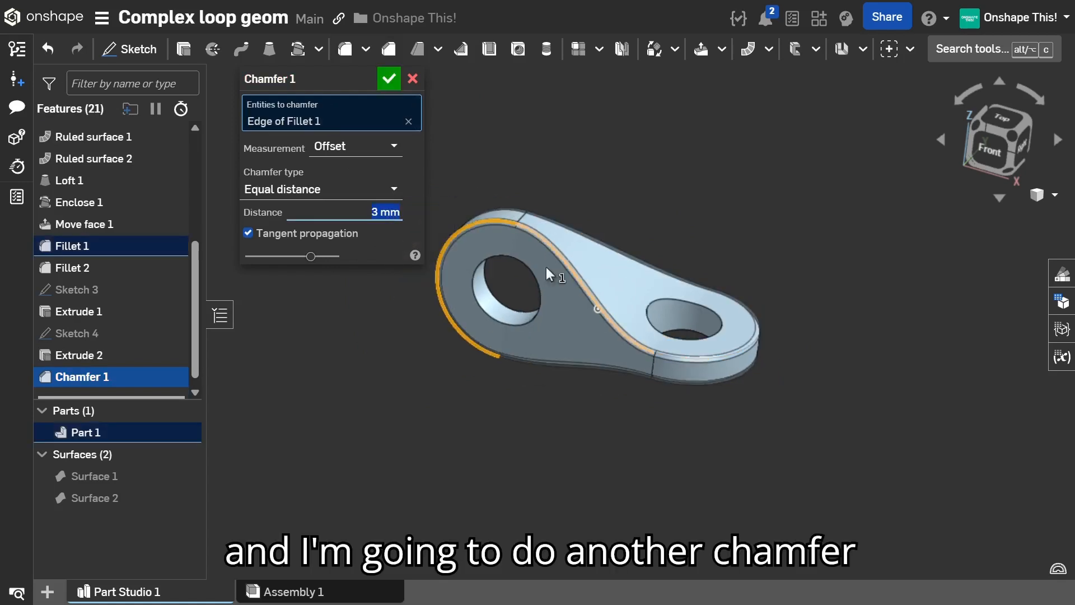
left_click(390, 79)
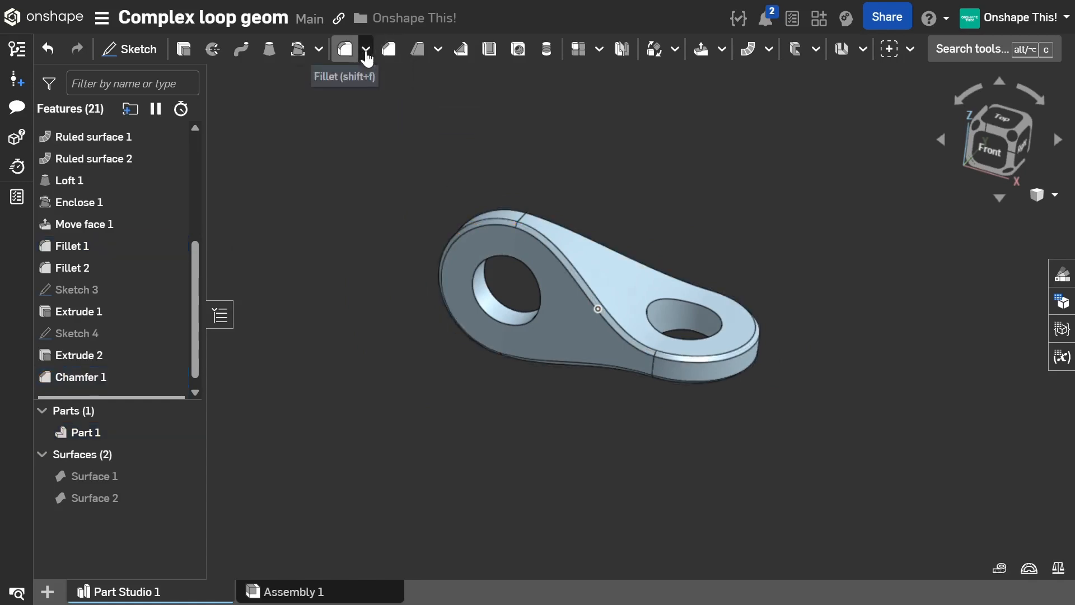
- Chamfer both ends of the two circular holes by selecting their inner faces, with an equal distance of 5 mm
left_click(366, 49)
left_click(401, 53)
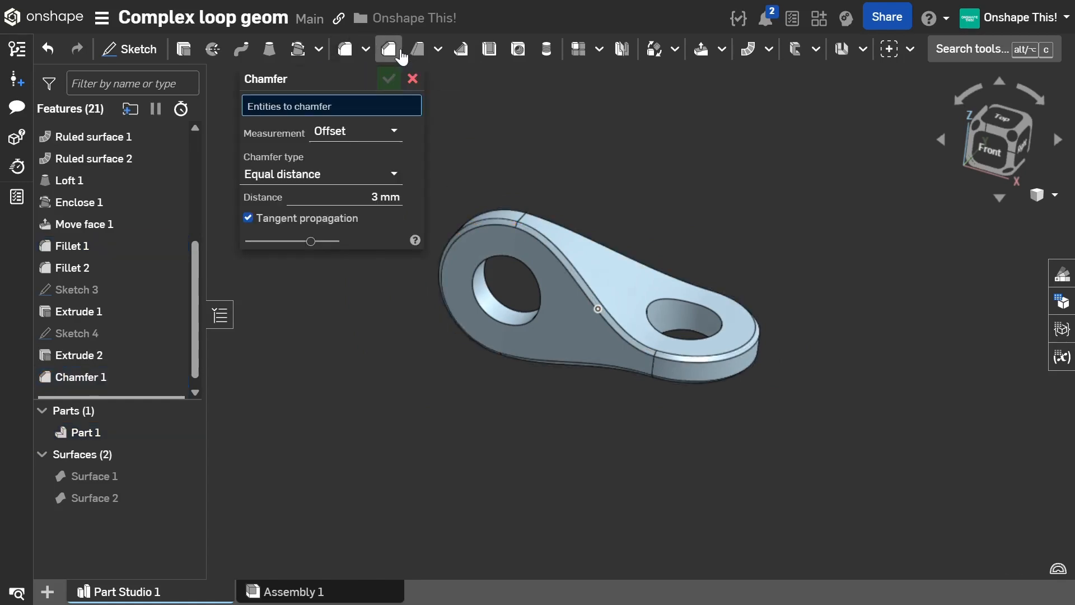
scroll(475, 272, "up", 2)
left_click(475, 269)
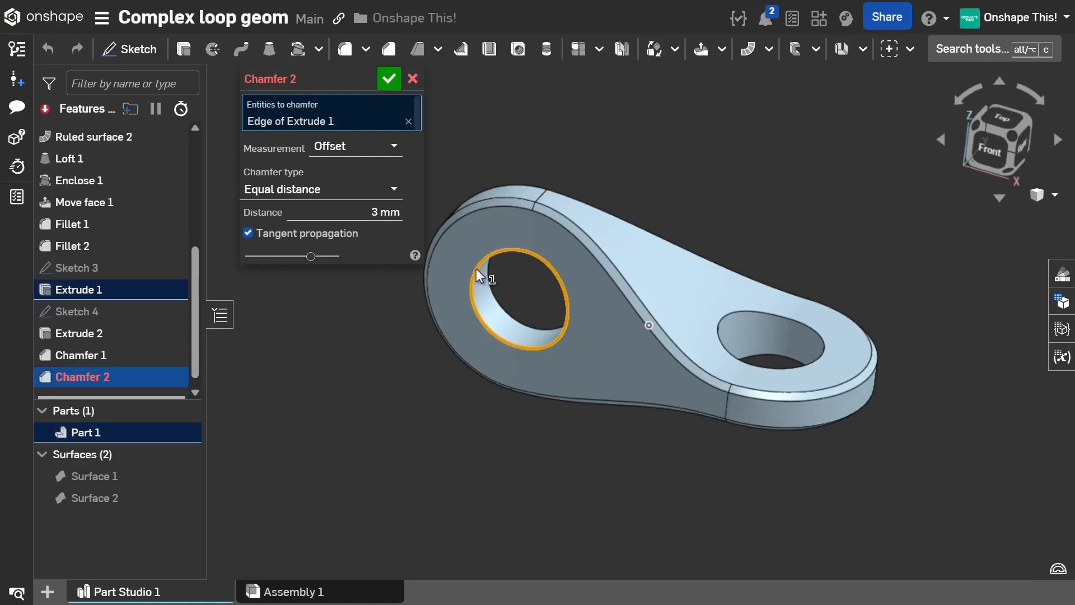
left_click(393, 203)
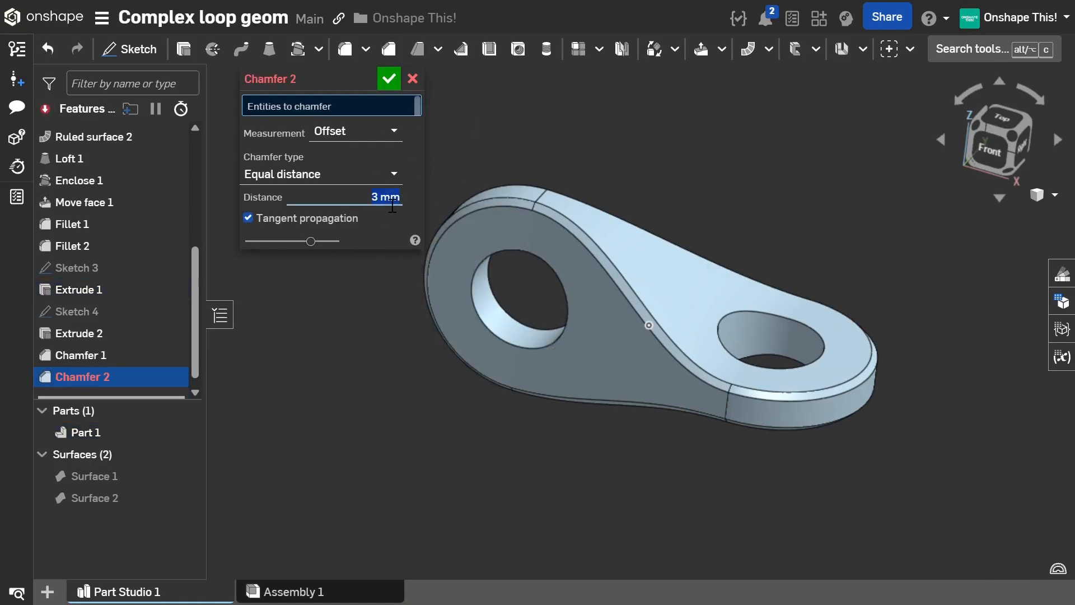
left_click(491, 315)
left_click(764, 334)
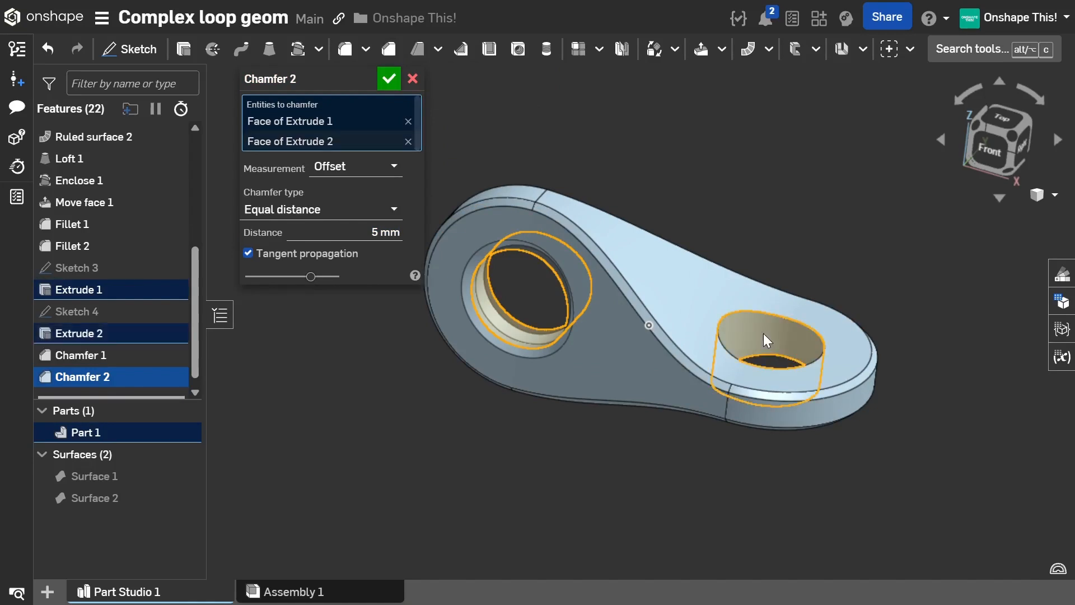
left_click(391, 79)
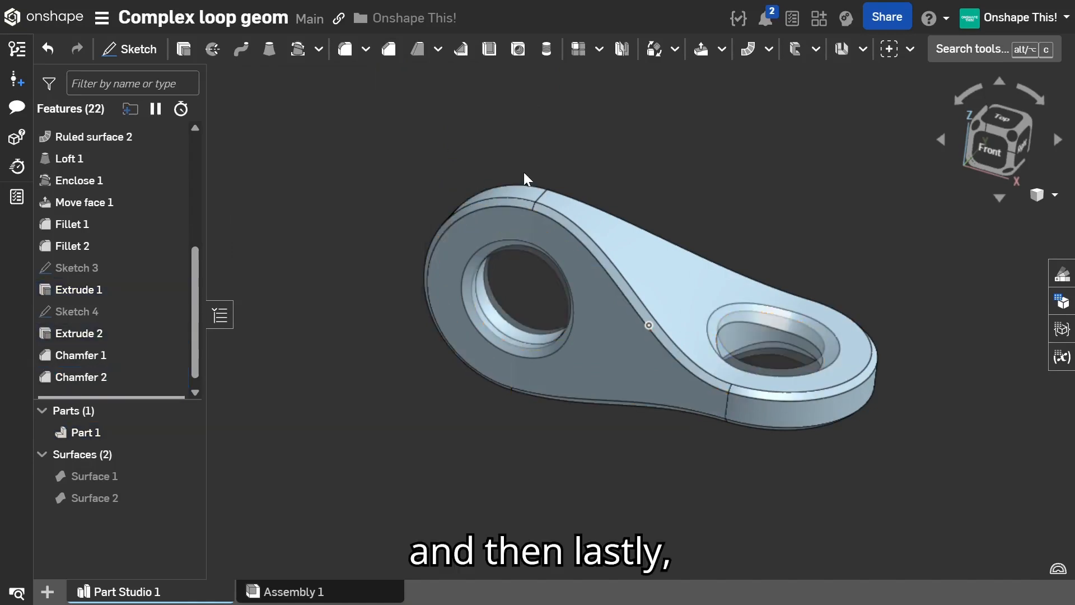
- Fillet both edges of the 3 mm perimeter chamfer with a 2 mm radius and tangent propagation
right_click_drag(537, 247, 559, 313)
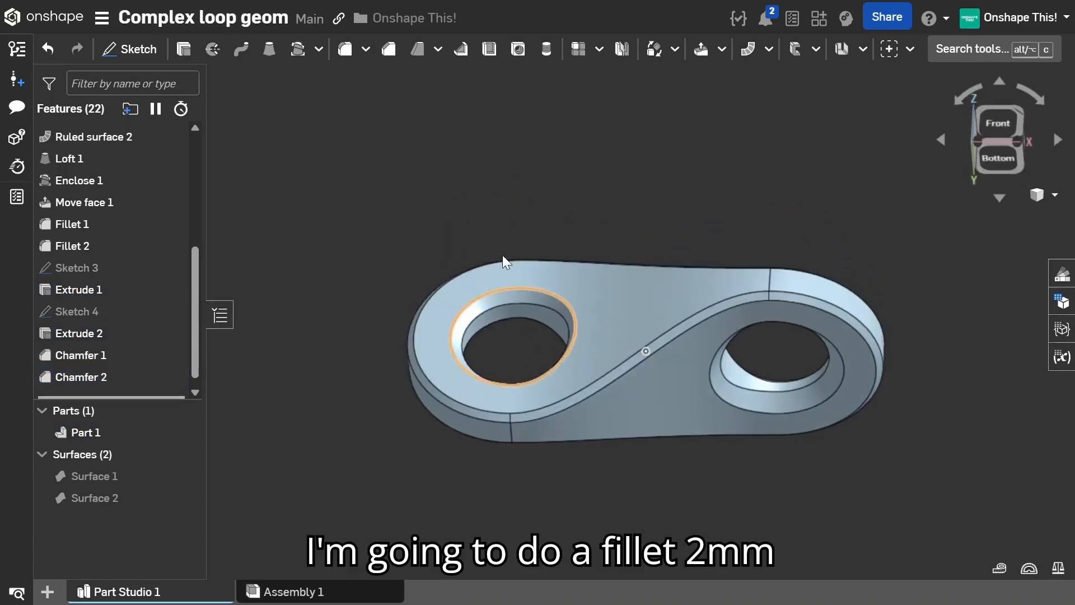
scroll(484, 209, "down", 2)
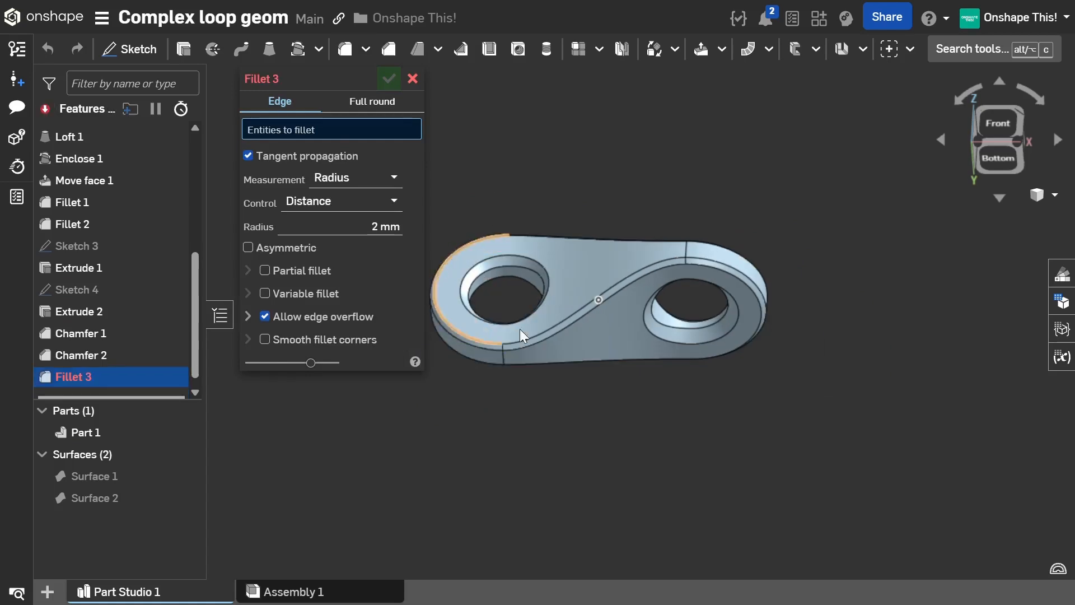
scroll(476, 314, "down", 2)
scroll(476, 311, "up", 4)
scroll(487, 326, "up", 6)
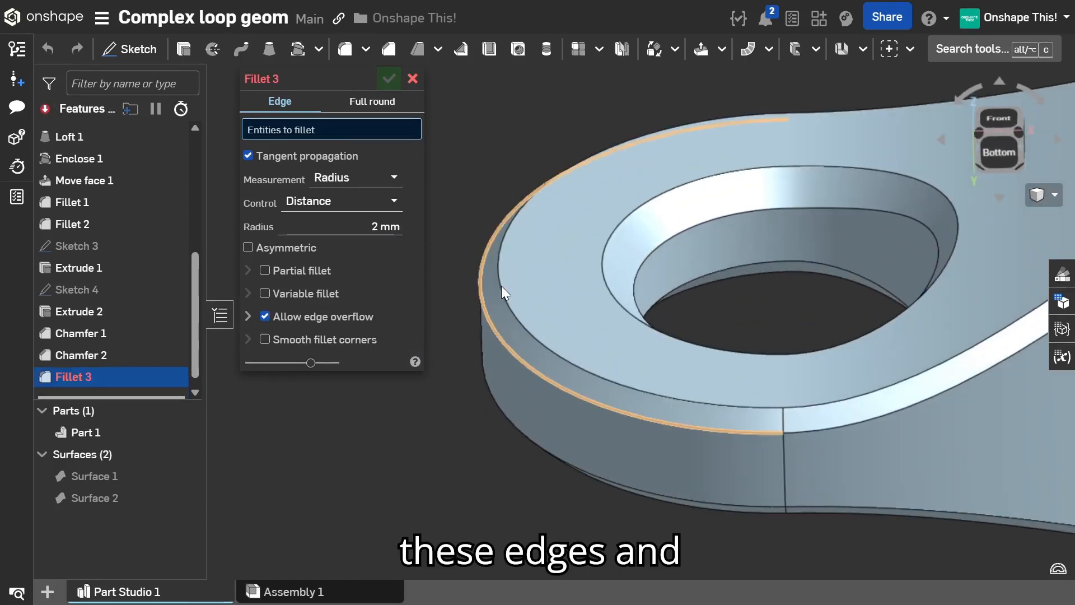
left_click(507, 304)
scroll(502, 319, "down", 2)
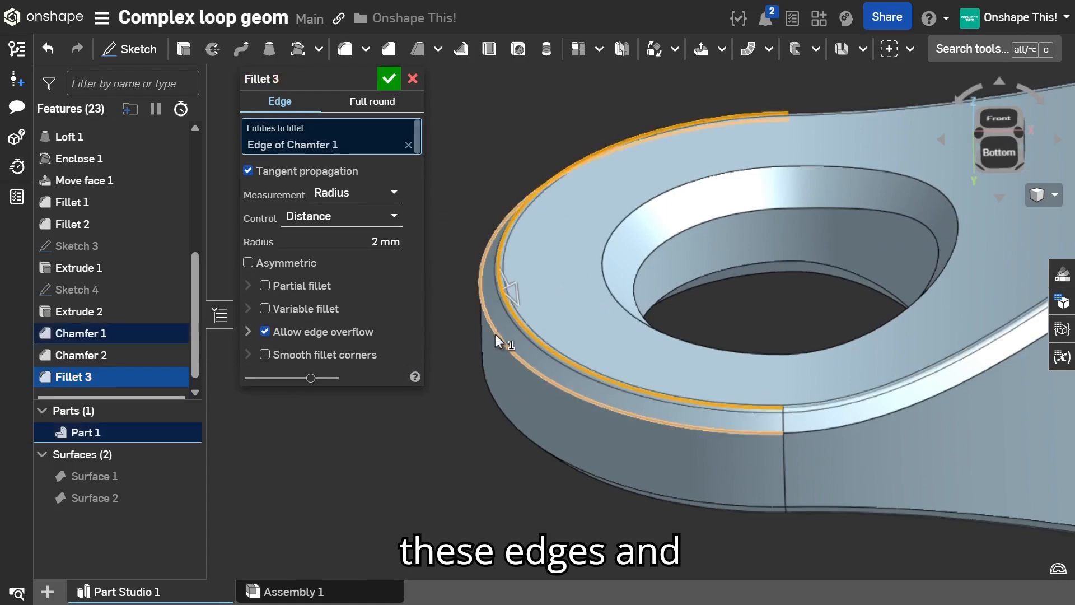
left_click(502, 315)
scroll(526, 369, "down", 3)
right_click_drag(526, 369, 537, 324)
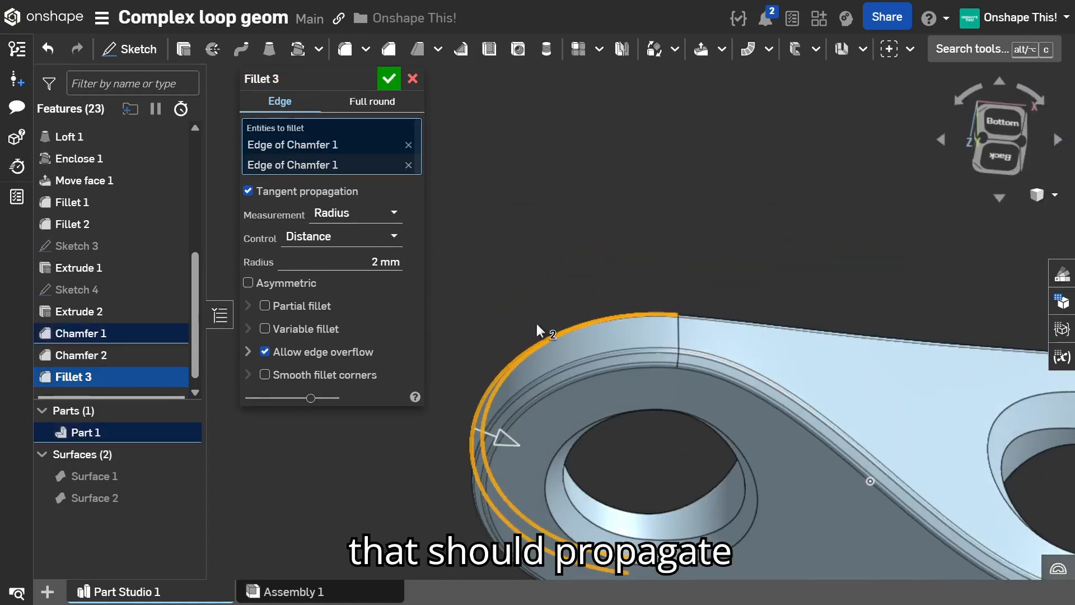
scroll(547, 334, "down", 3)
right_click_drag(601, 257, 607, 303)
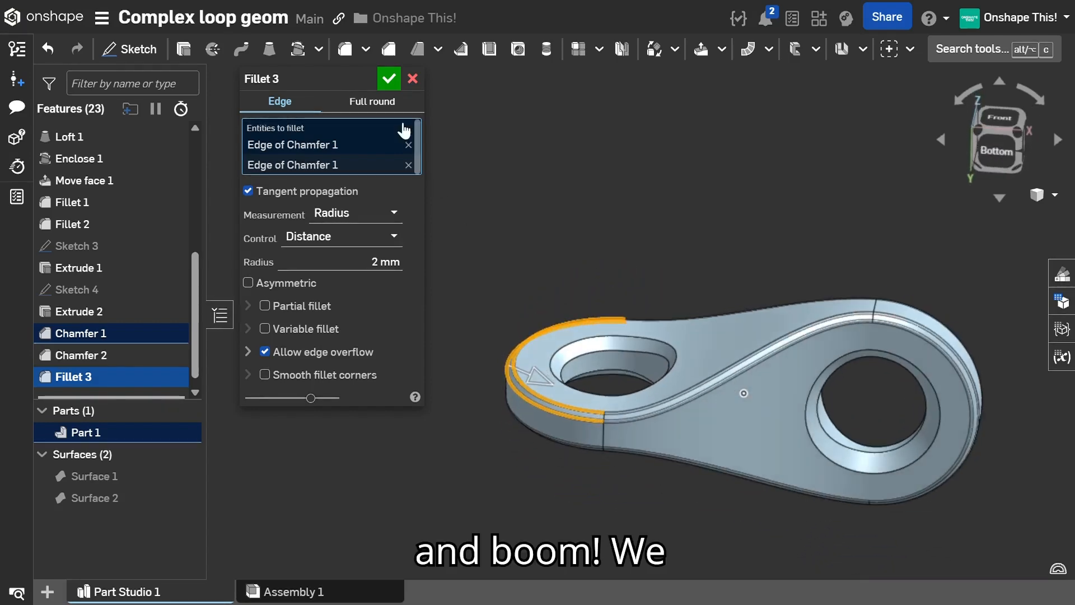
left_click(387, 79)
- Hide the origin and collapse the Default geometry folder
scroll(478, 234, "down", 3)
scroll(626, 391, "up", 2)
left_click(65, 268)
scroll(110, 233, "up", 5)
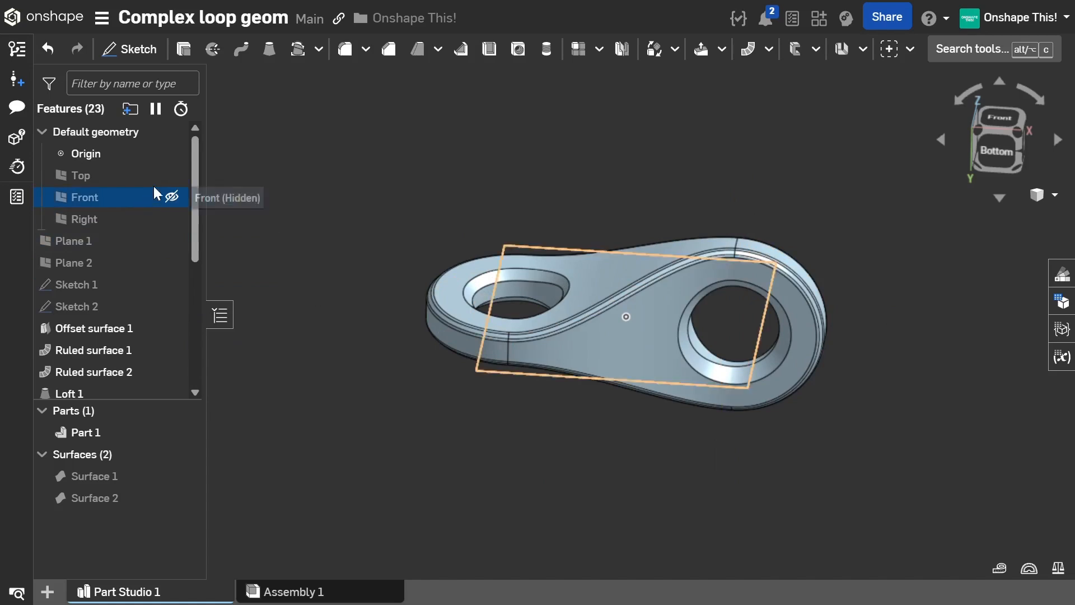
left_click(42, 132)
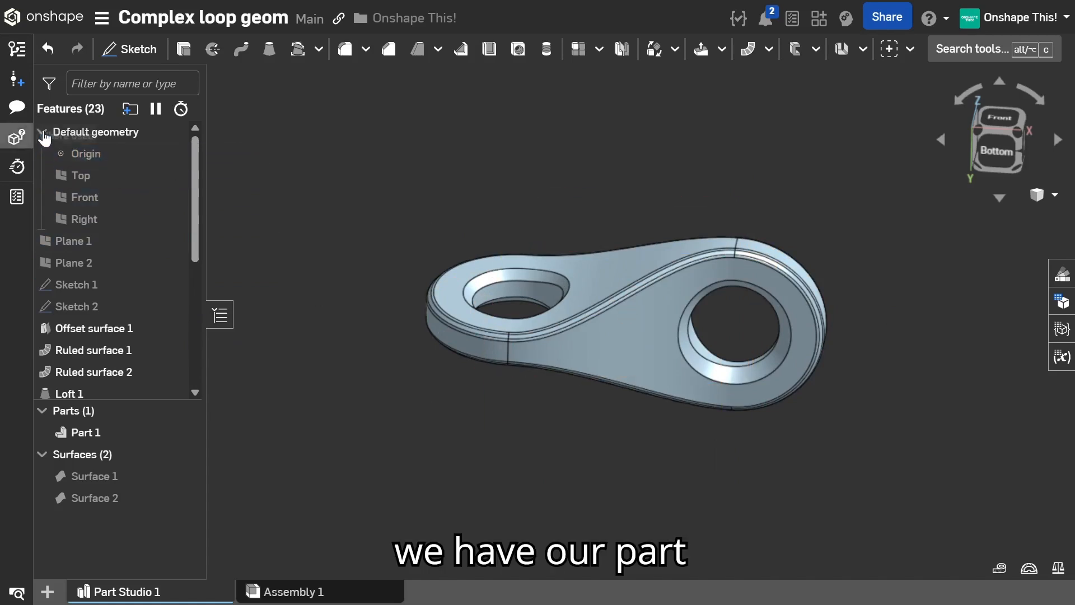
- Turn on perspective view for the model display
left_click(1047, 195)
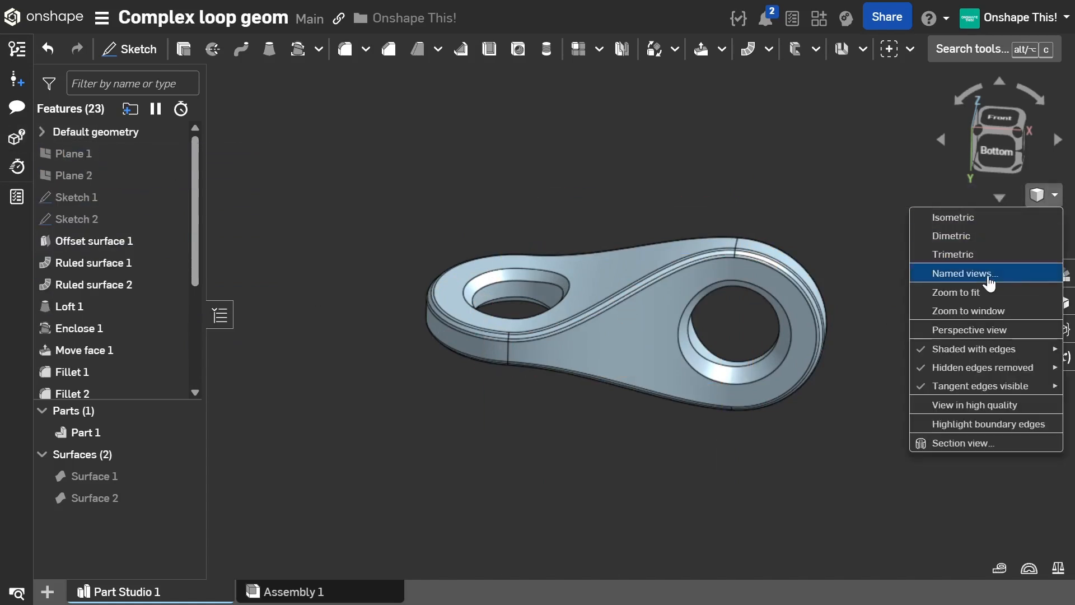
left_click(969, 329)
right_click_drag(754, 364, 712, 328)
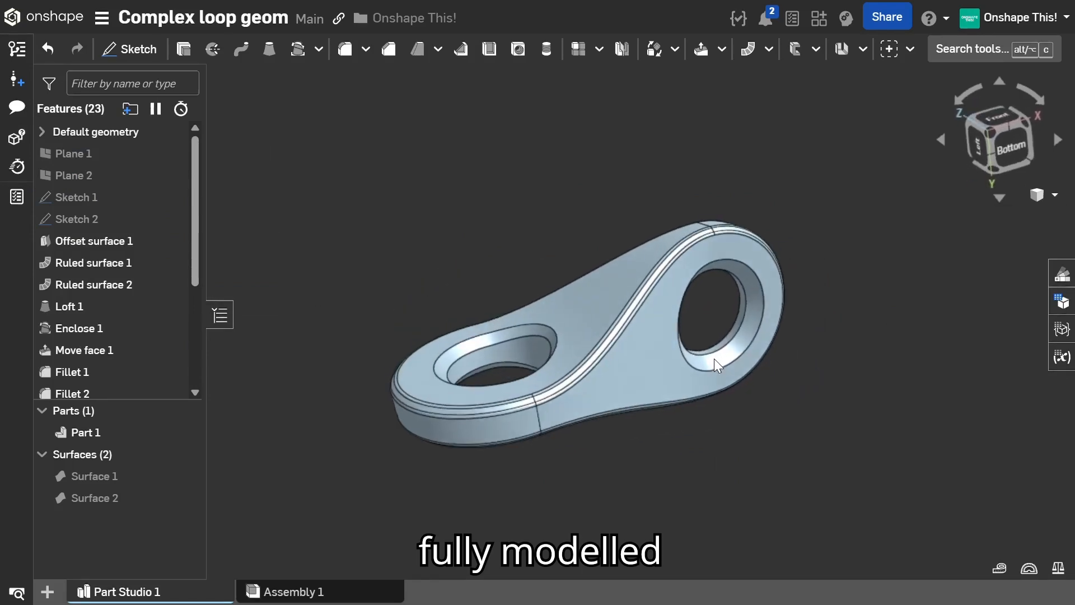
- Examine the finished part from all sides, including both holes, the chamfers and the filleted edges
right_click_drag(714, 358, 713, 361)
scroll(572, 397, "up", 3)
scroll(588, 395, "down", 3)
right_click_drag(588, 394, 716, 325)
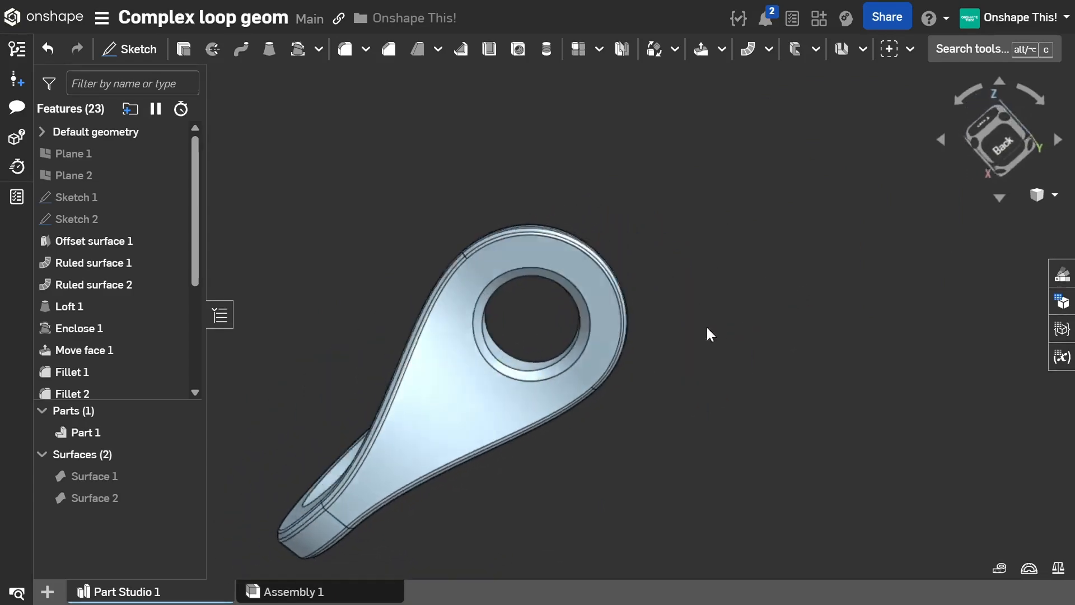
right_click_drag(650, 367, 698, 390)
right_click_drag(647, 359, 618, 355)
scroll(784, 388, "up", 3)
scroll(779, 405, "down", 1)
right_click_drag(778, 413, 792, 441)
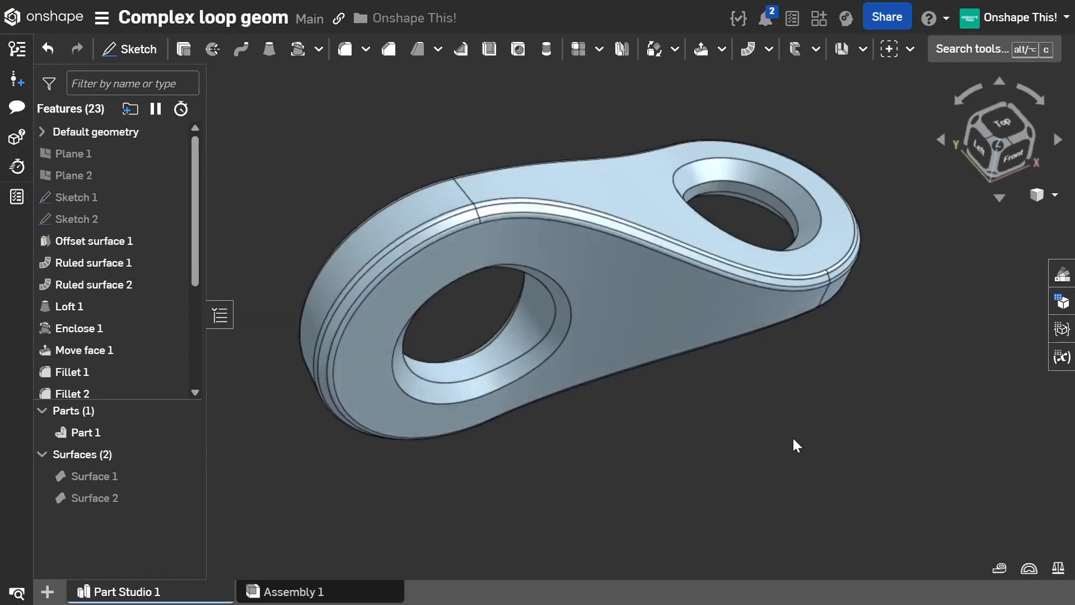